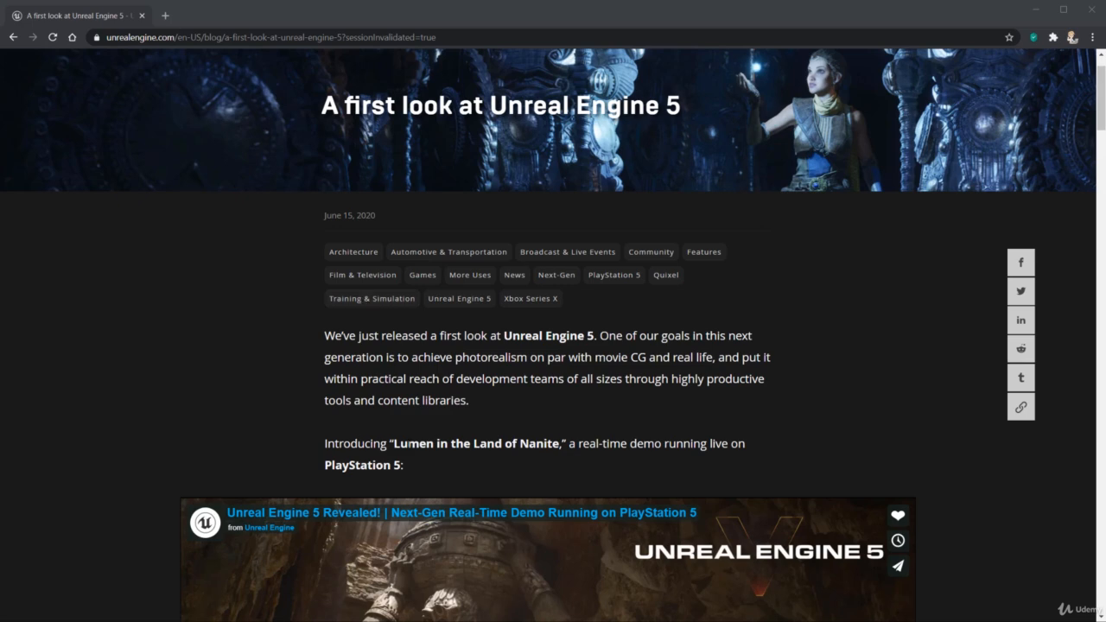
# Read through the Unreal Engine 5 article's sections on the Nanite and Lumen technologies
pyautogui.moveTo(370, 443); pyautogui.dragTo(497, 444)
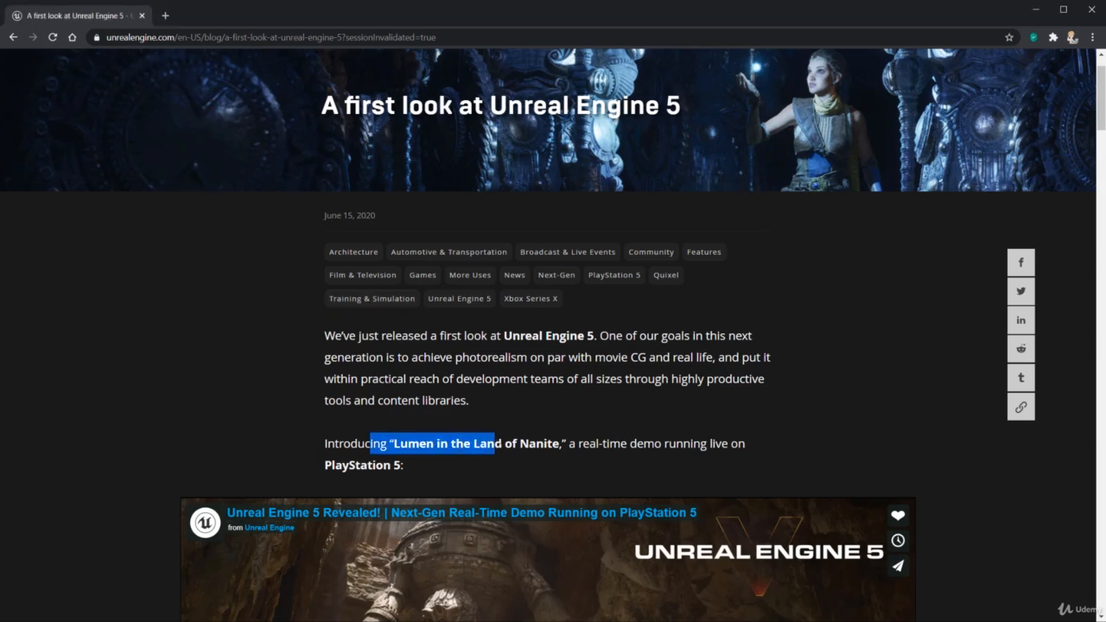
pyautogui.scroll(-1, 255, 461)
pyautogui.scroll(-11, 255, 461)
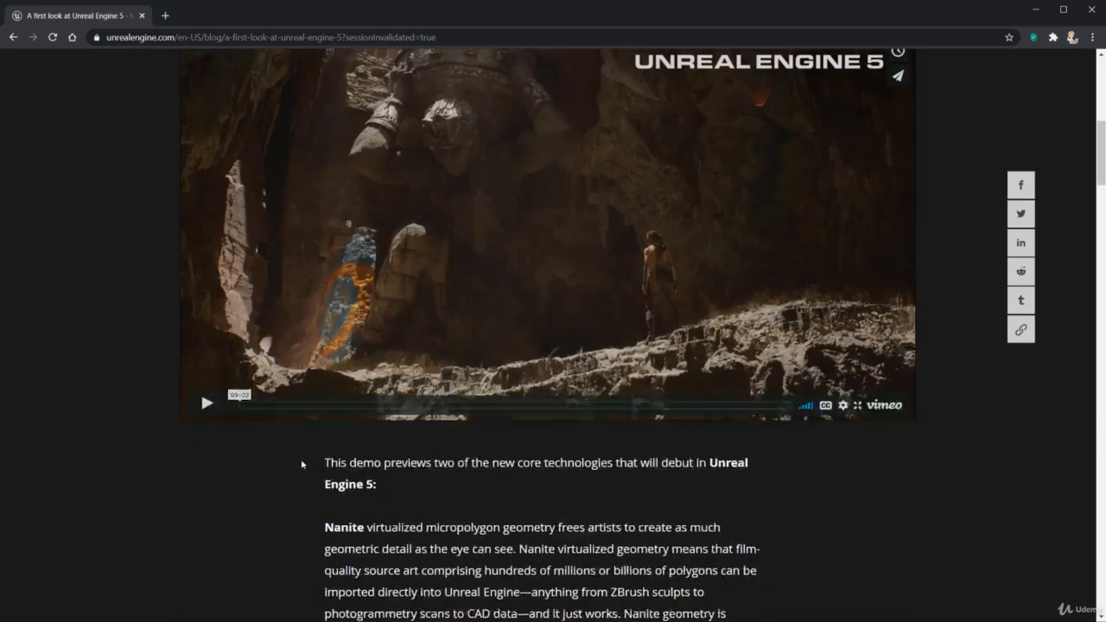
pyautogui.moveTo(326, 283); pyautogui.dragTo(341, 283)
pyautogui.scroll(-8, 316, 431)
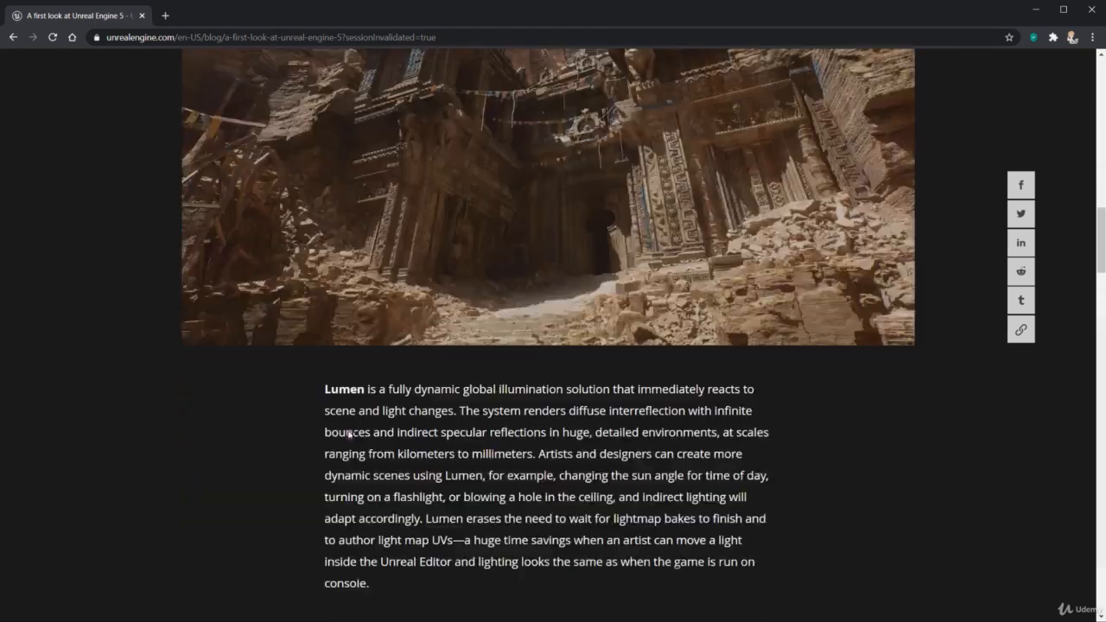
pyautogui.moveTo(317, 193); pyautogui.dragTo(364, 194)
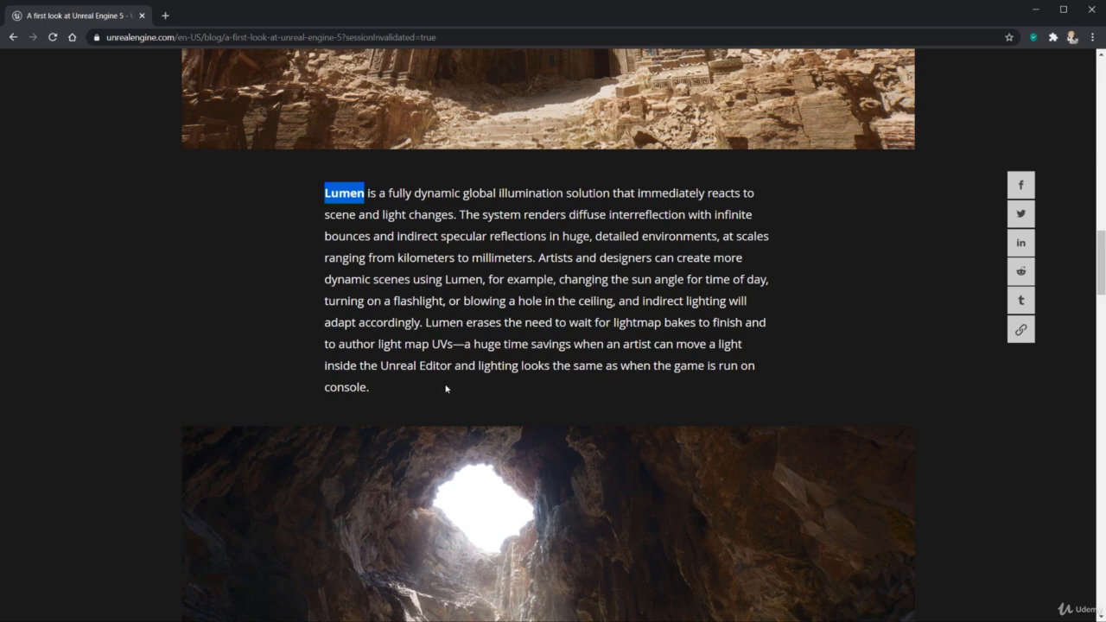
pyautogui.scroll(-3, 449, 399)
pyautogui.scroll(-4, 454, 422)
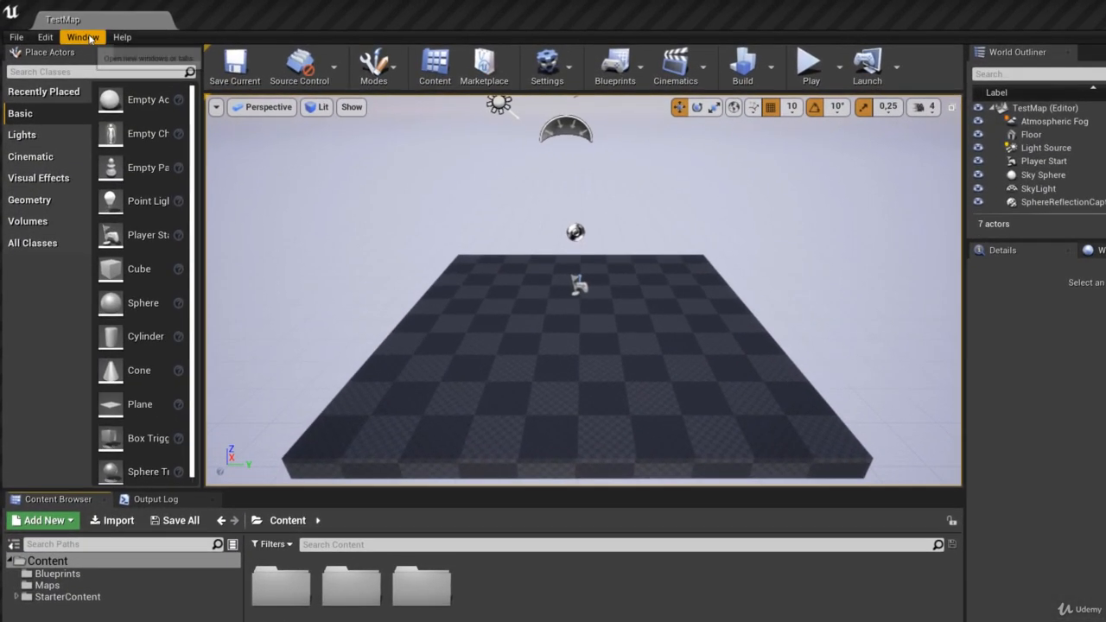
# Switch to the Unreal Editor, open the Class Viewer and review its Actors Only, Placeable Only and Blueprint Class Bases Only filters
pyautogui.click(78, 36)
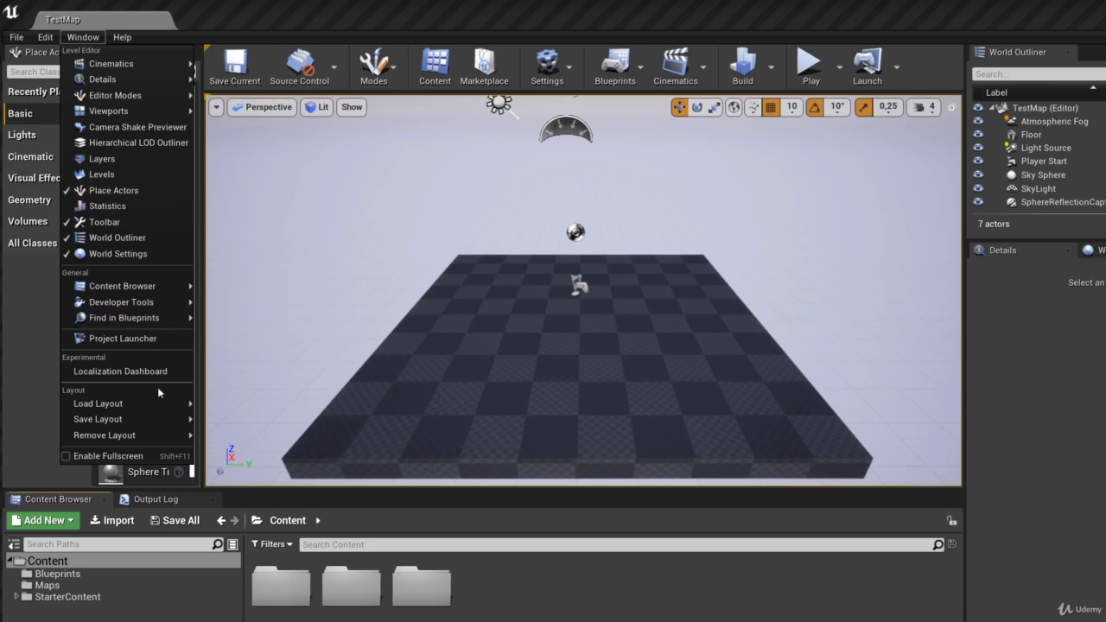
pyautogui.moveTo(141, 304)
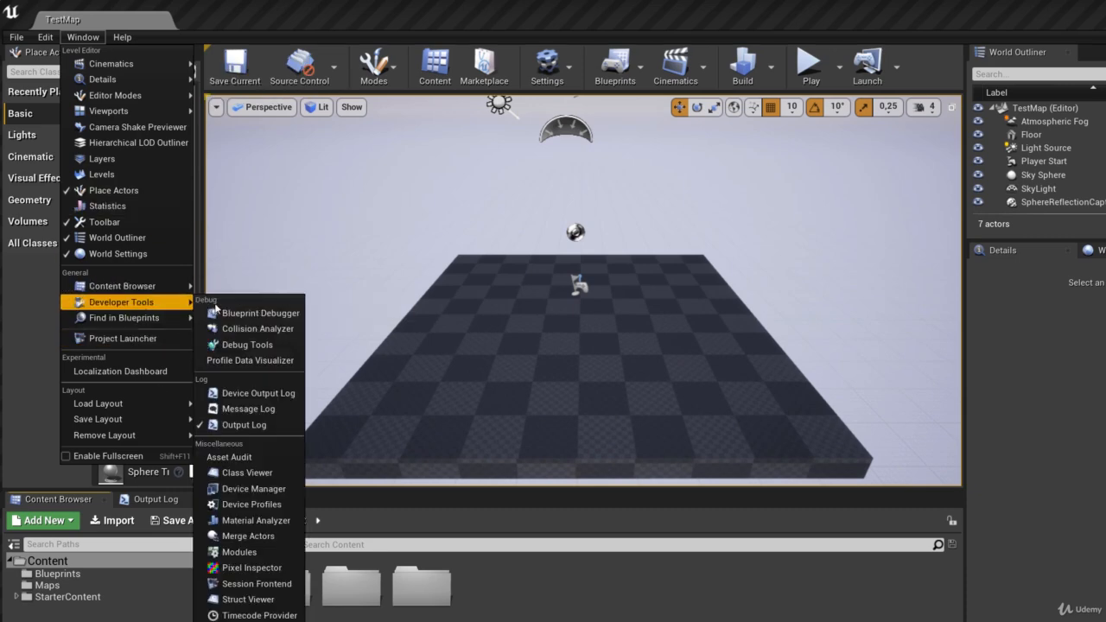
pyautogui.click(265, 479)
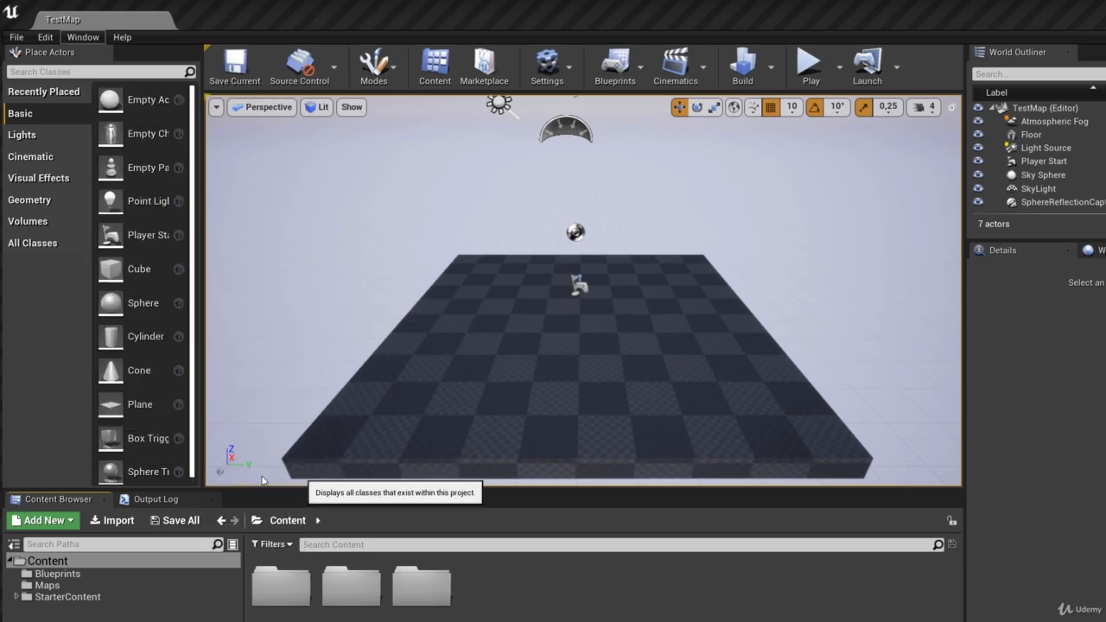
pyautogui.click(238, 150)
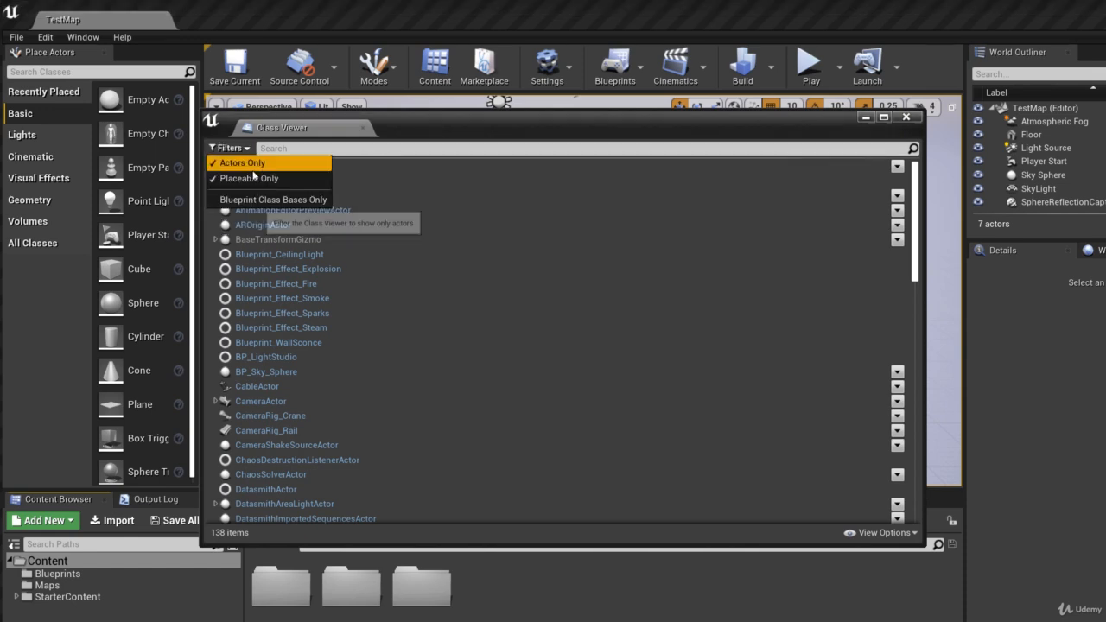
pyautogui.click(231, 163)
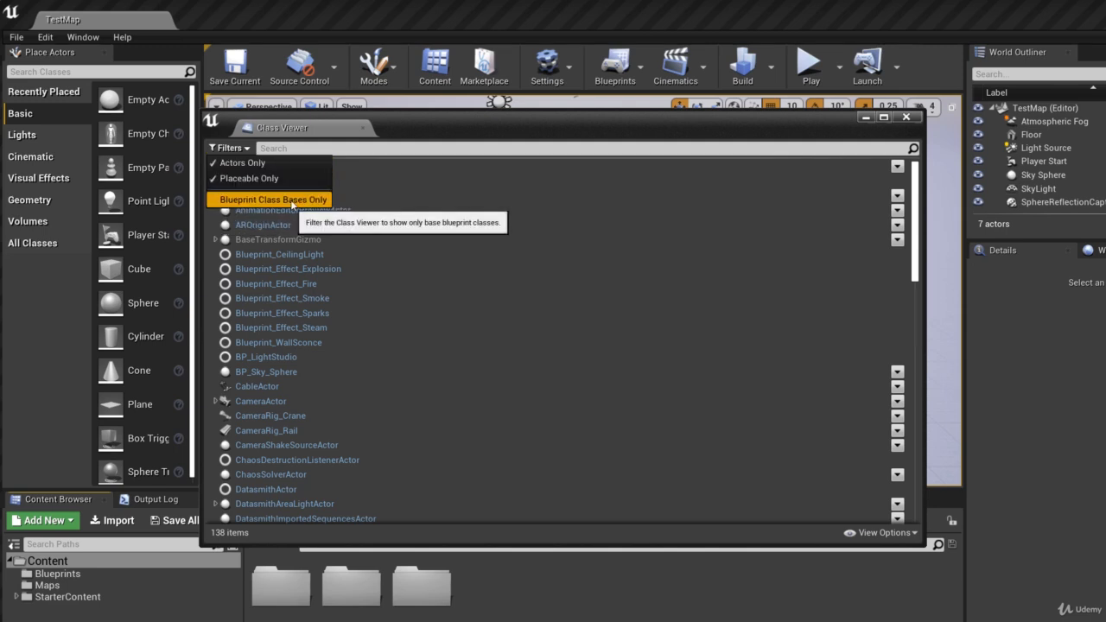
pyautogui.click(367, 178)
pyautogui.click(232, 149)
pyautogui.click(235, 162)
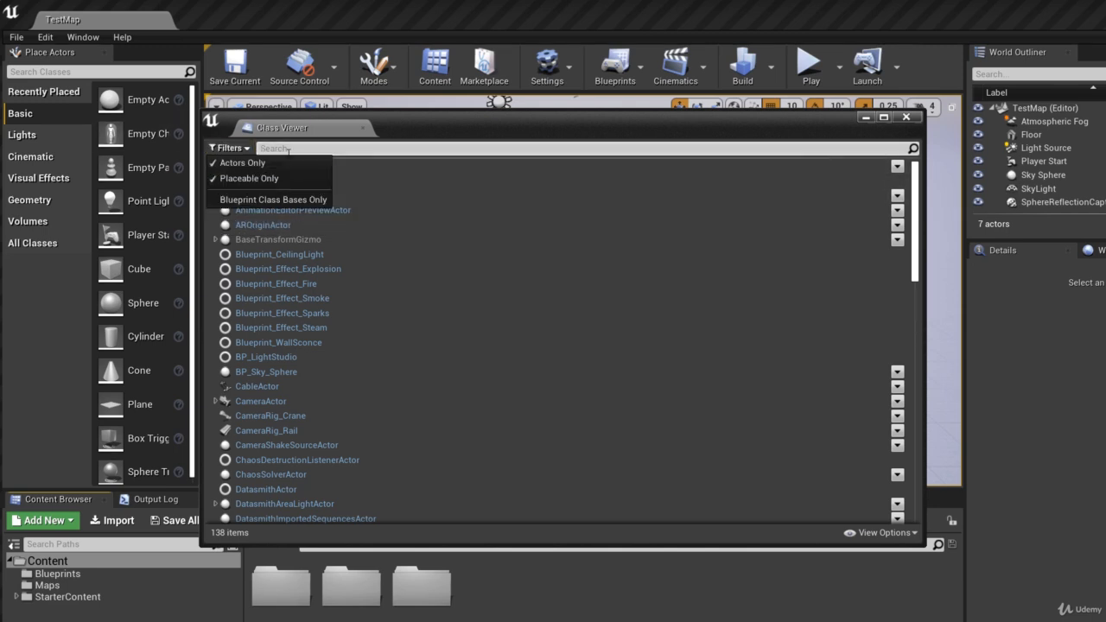
pyautogui.press('Escape')
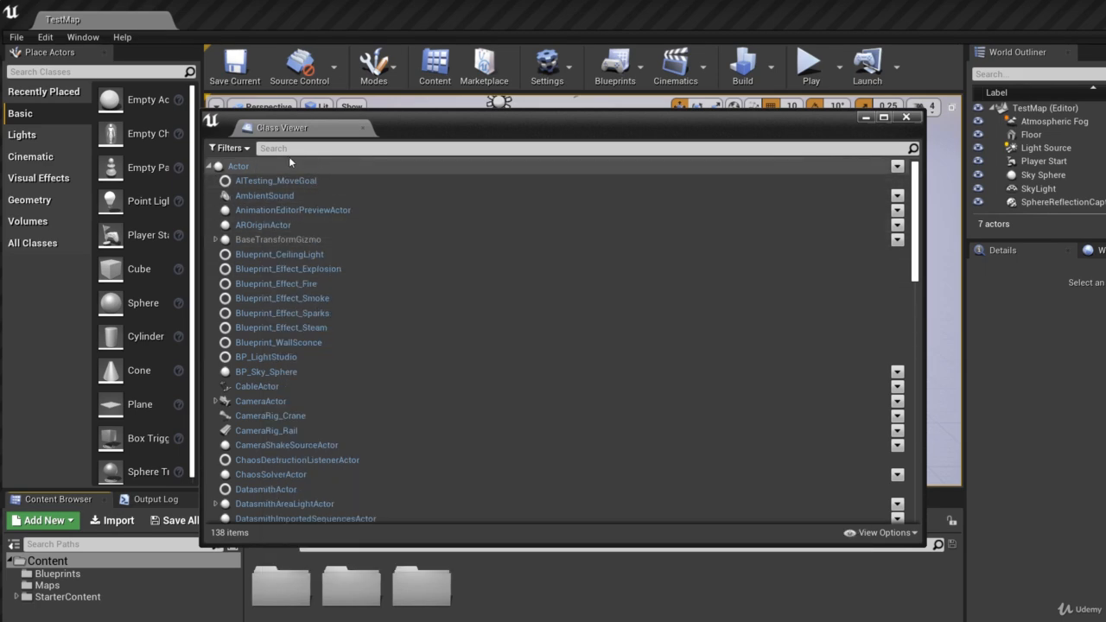
# Search the Class Viewer for "came" and examine how CameraActor and CineCameraActor sit under Actor
pyautogui.write('came')
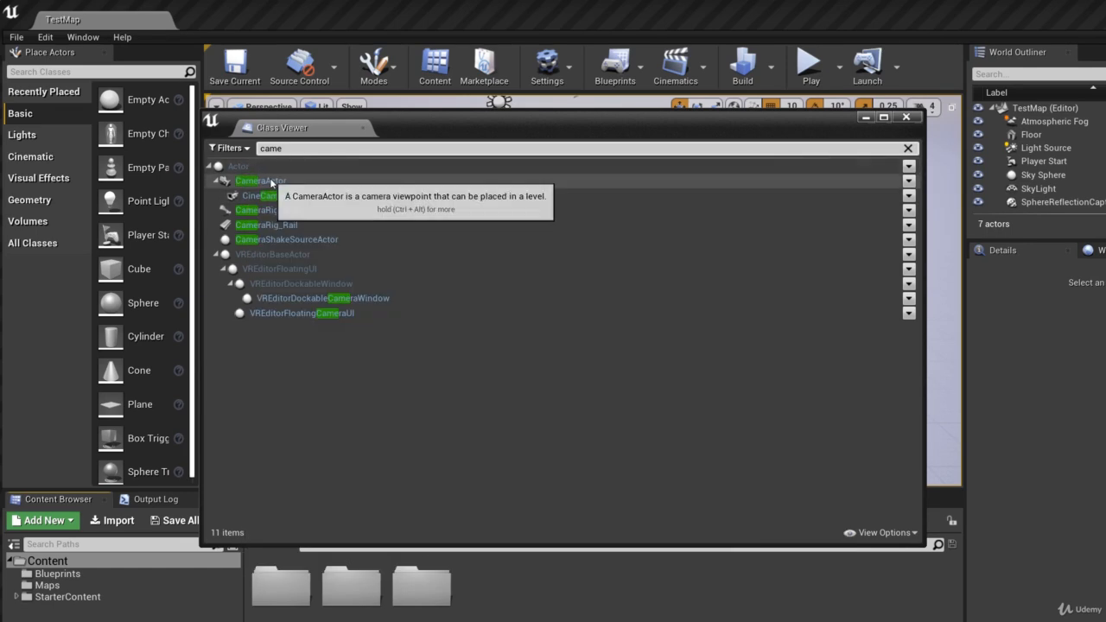
pyautogui.click(262, 183)
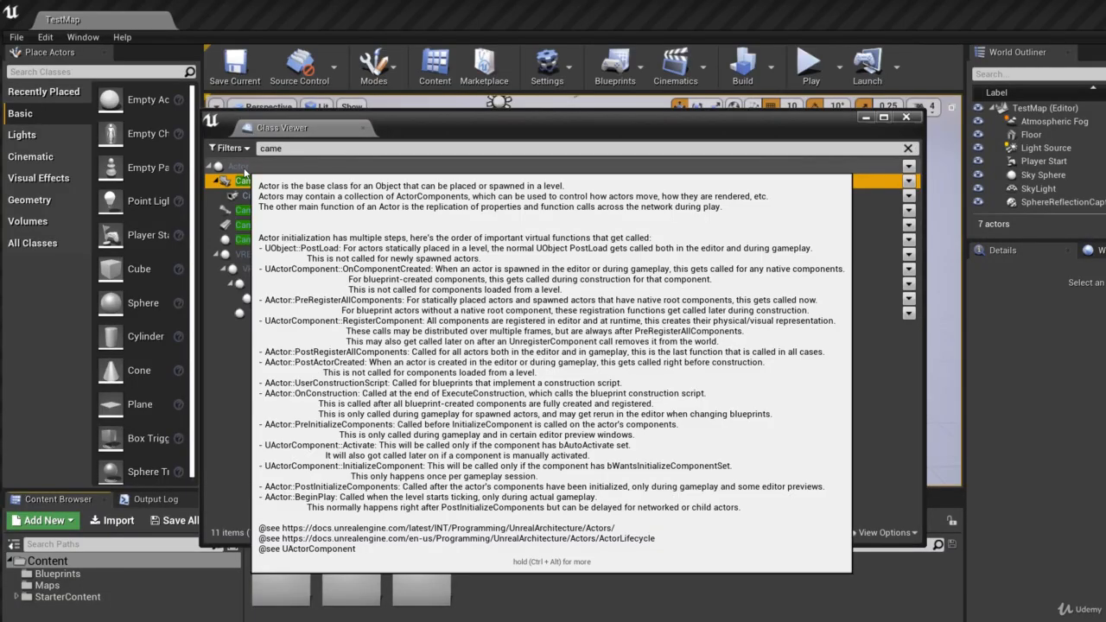
pyautogui.click(277, 196)
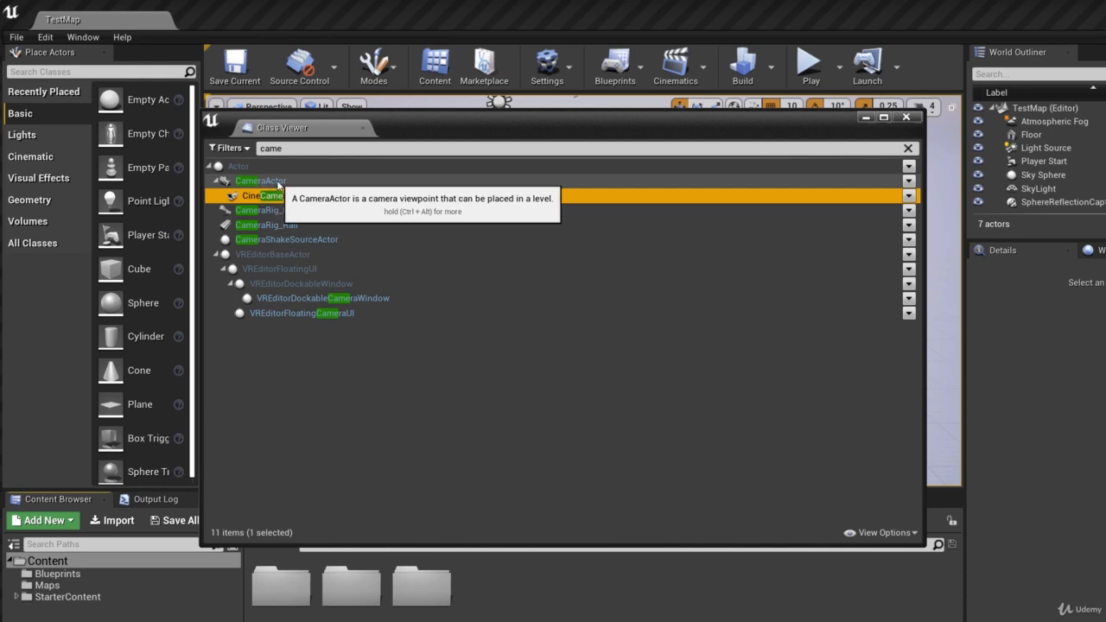
# Search the Class Viewer for "pawn" instead and read the description of its parent class Actor
pyautogui.click(293, 148)
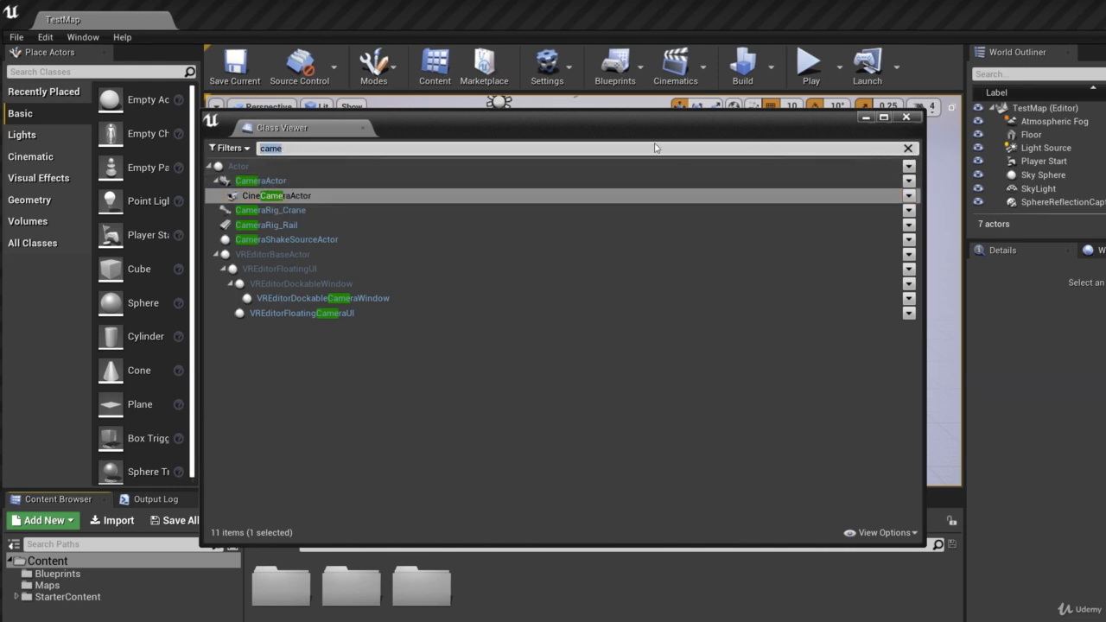
pyautogui.click(907, 149)
pyautogui.write('pawn')
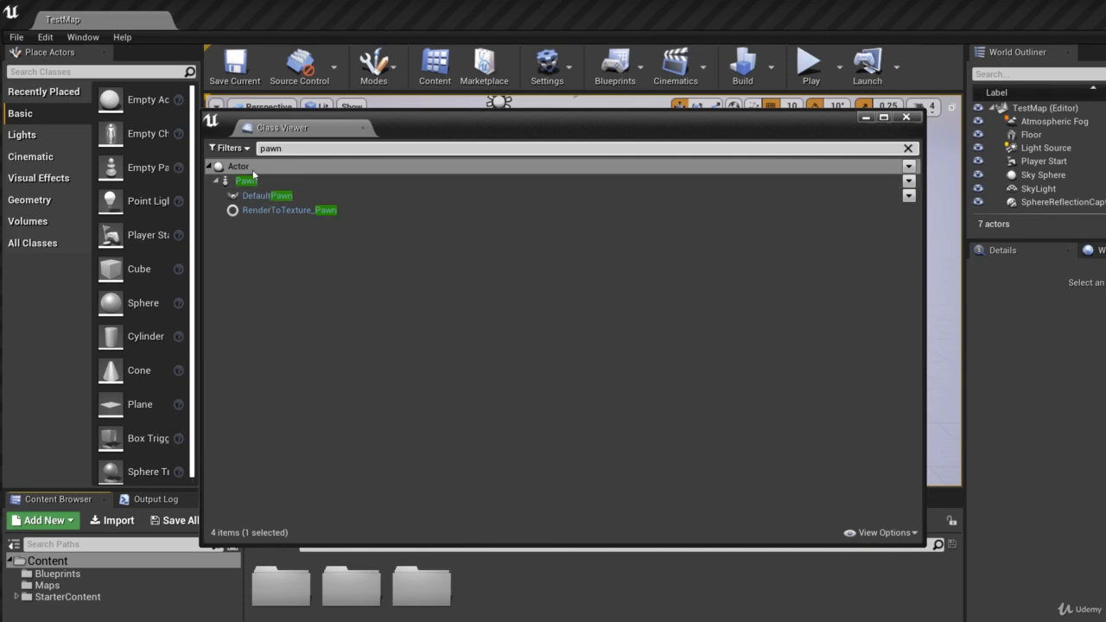
pyautogui.moveTo(250, 171)
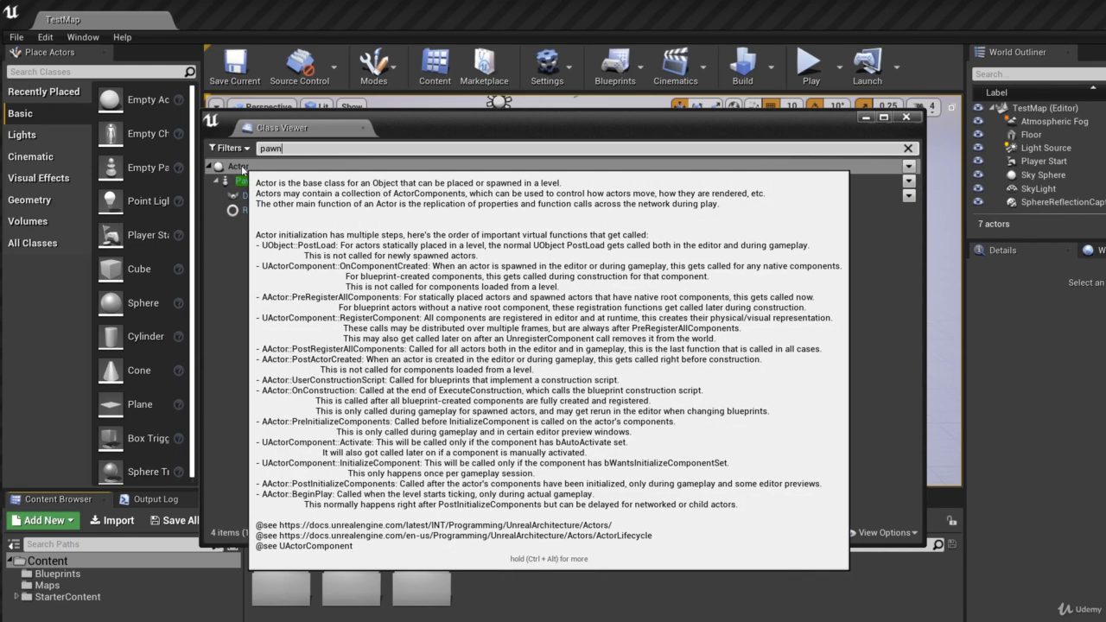
# View the class creation options for Actor and Pawn without creating a class, and close the Class Viewer
pyautogui.rightClick(243, 171)
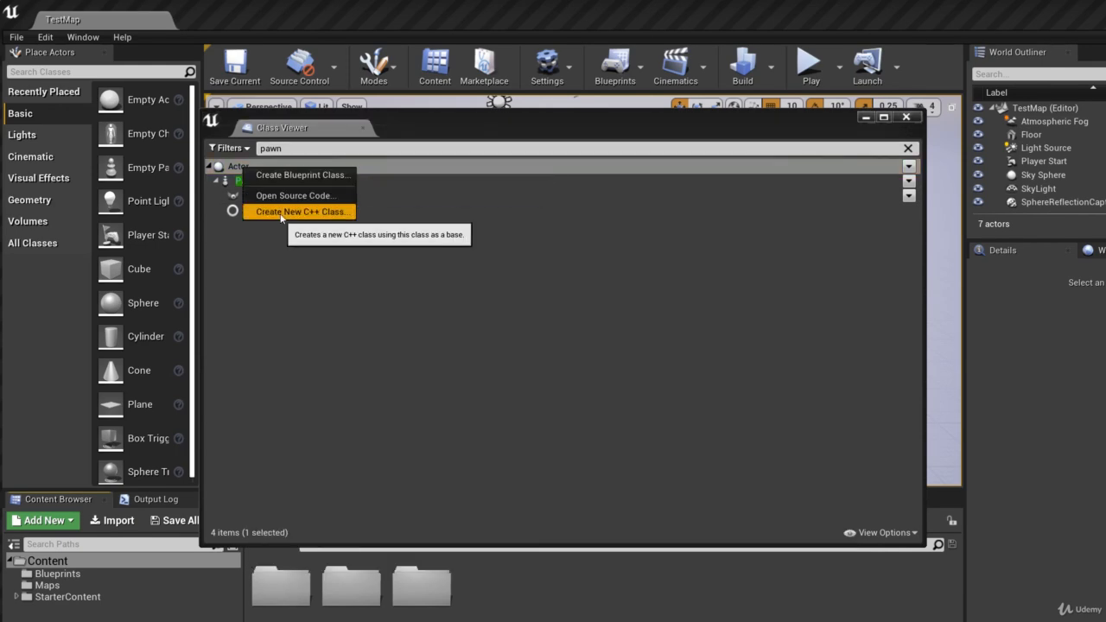
pyautogui.click(299, 174)
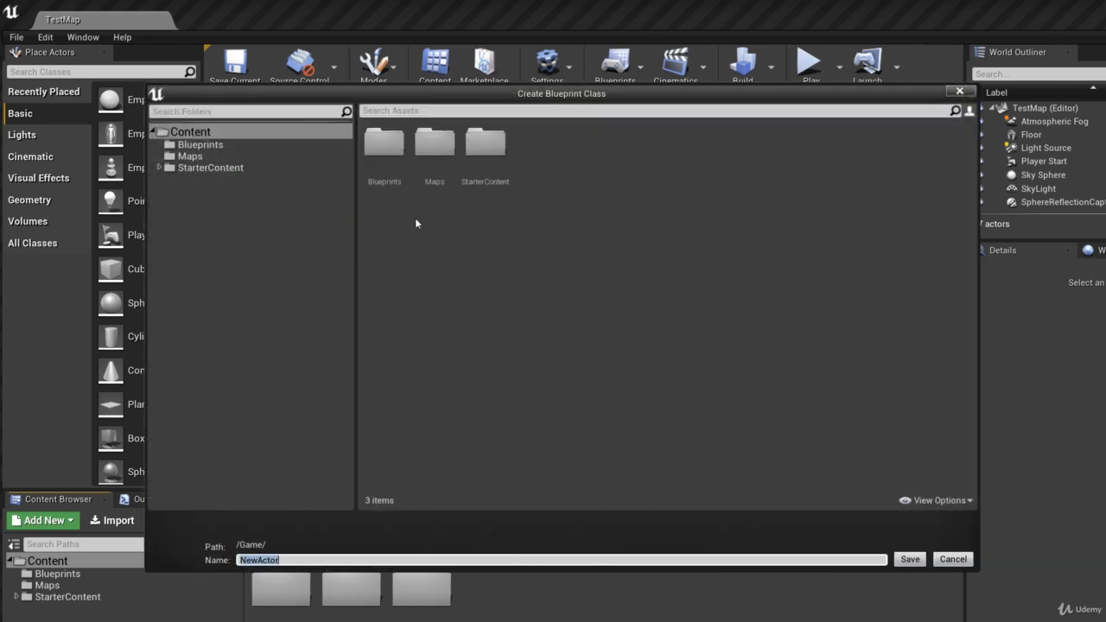
pyautogui.click(962, 557)
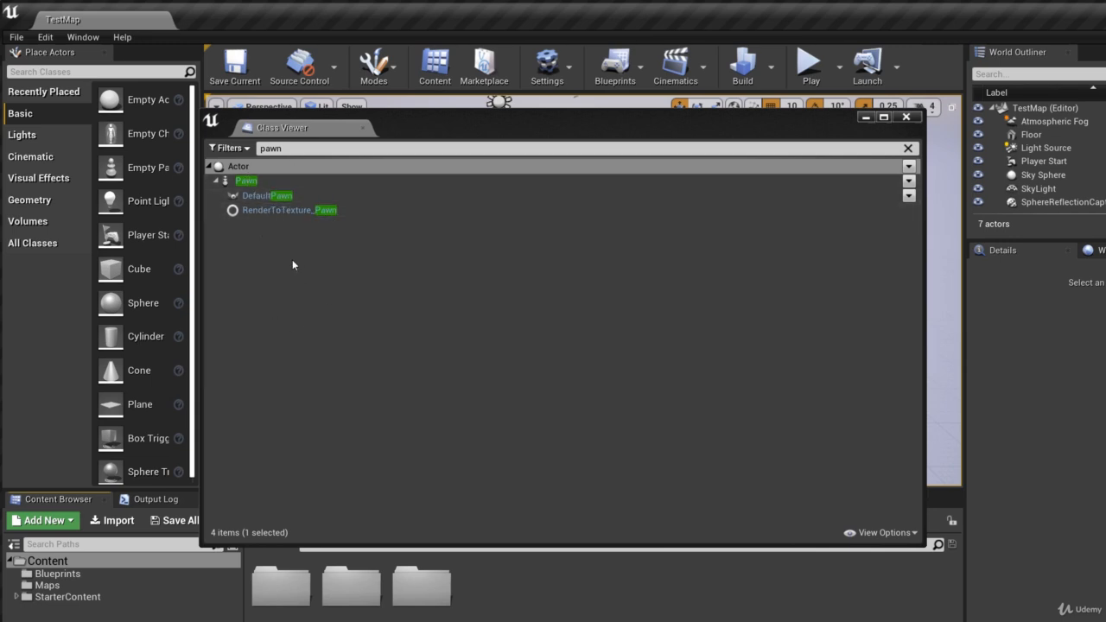
pyautogui.rightClick(255, 180)
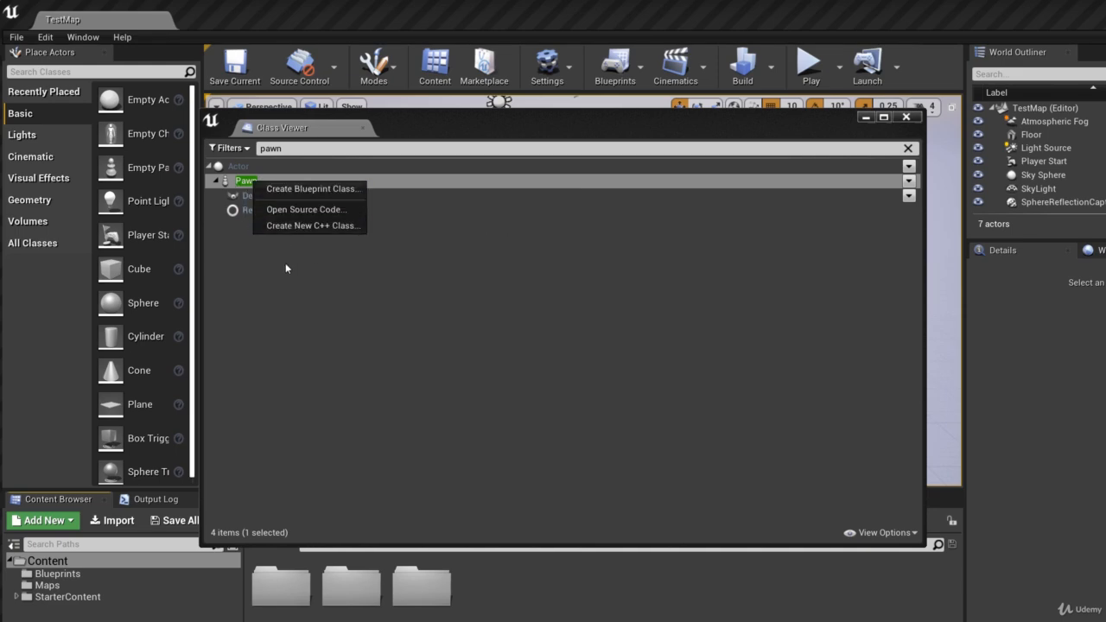
pyautogui.rightClick(240, 168)
pyautogui.click(426, 295)
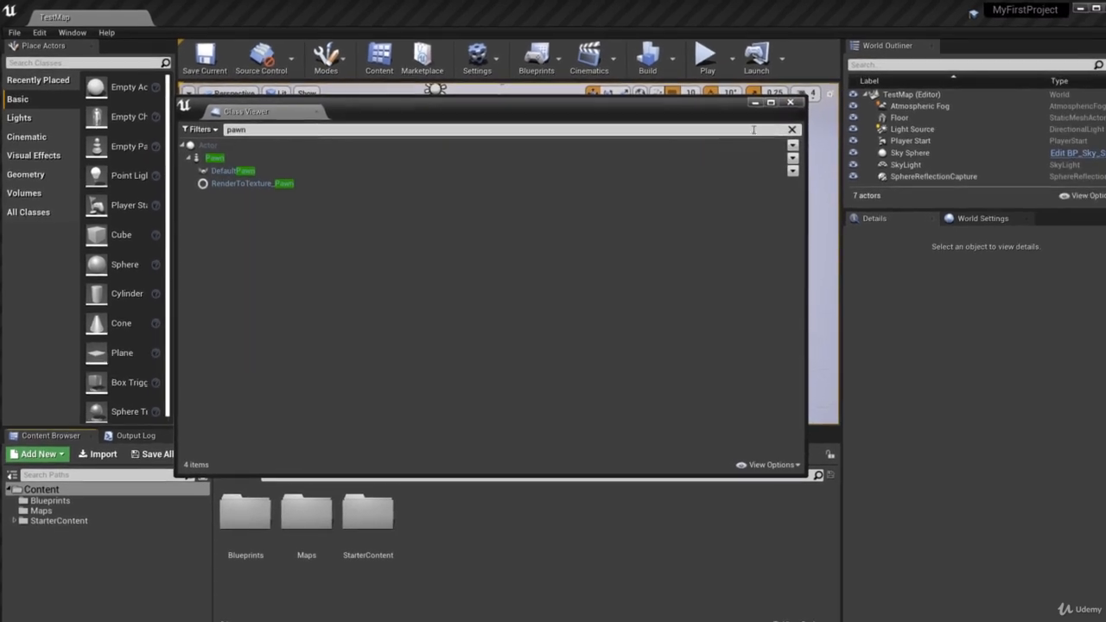
pyautogui.click(774, 101)
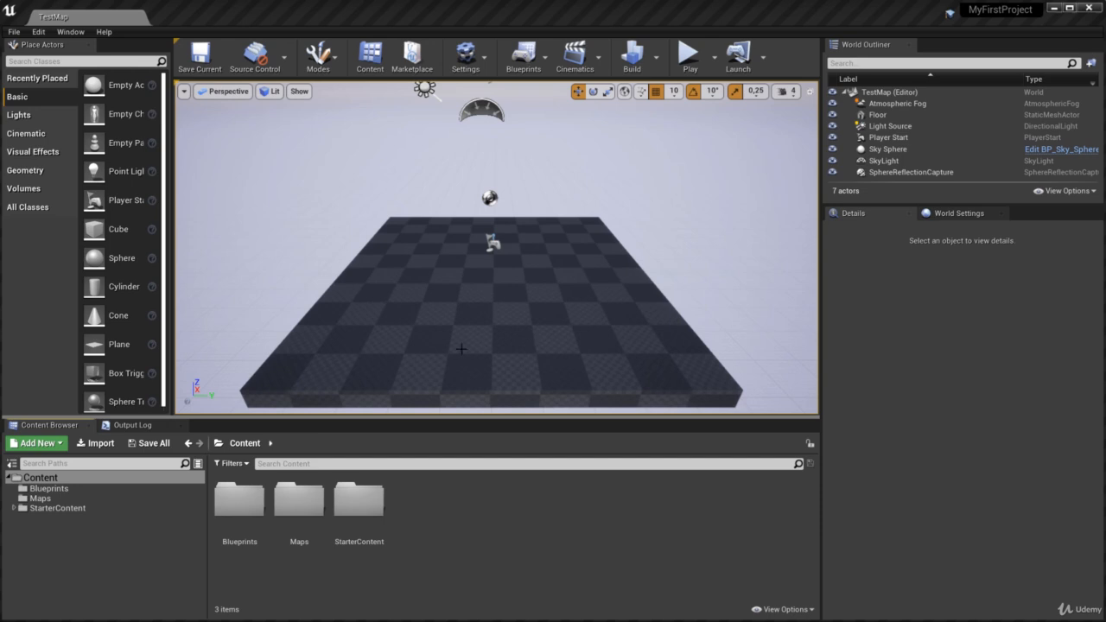
# Browse the Props and Blueprints folders inside StarterContent to examine their assets
pyautogui.doubleClick(374, 503)
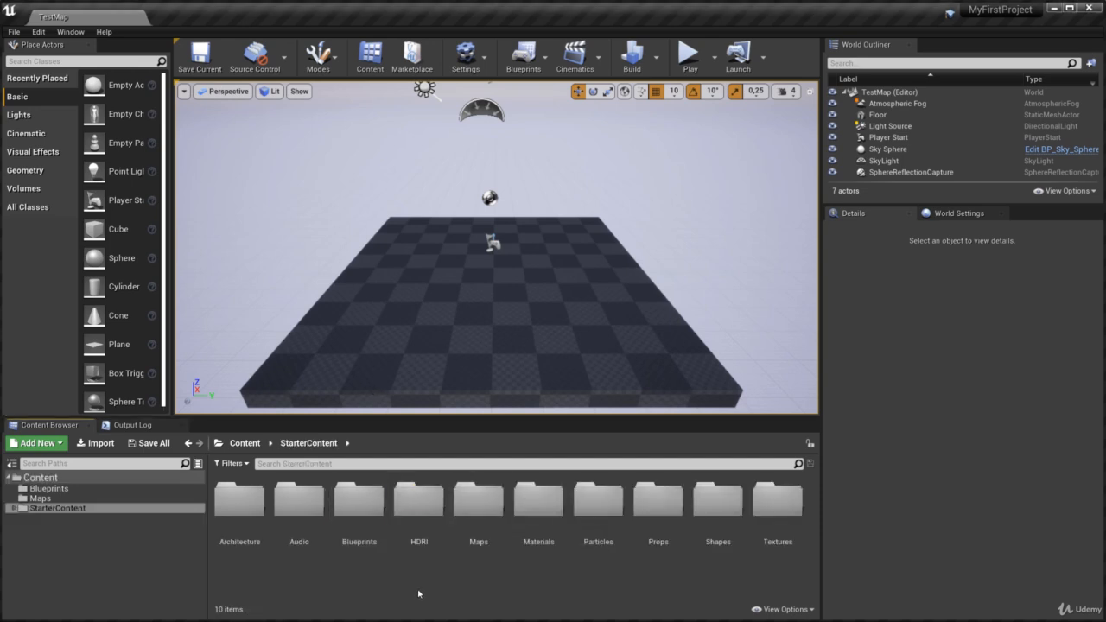
pyautogui.doubleClick(660, 514)
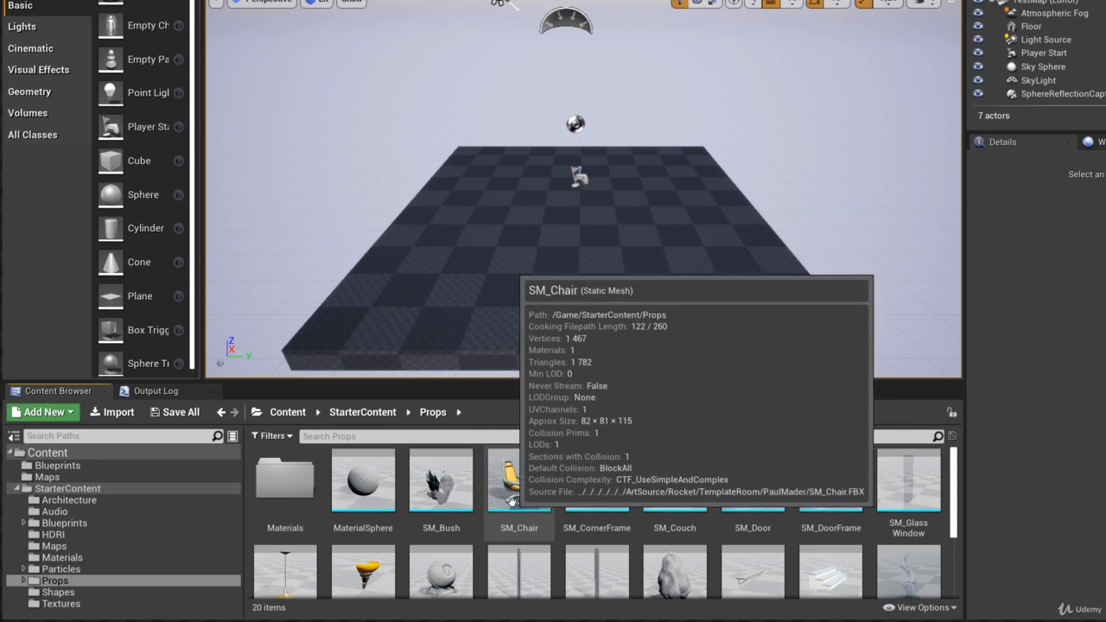
pyautogui.click(363, 412)
pyautogui.doubleClick(457, 493)
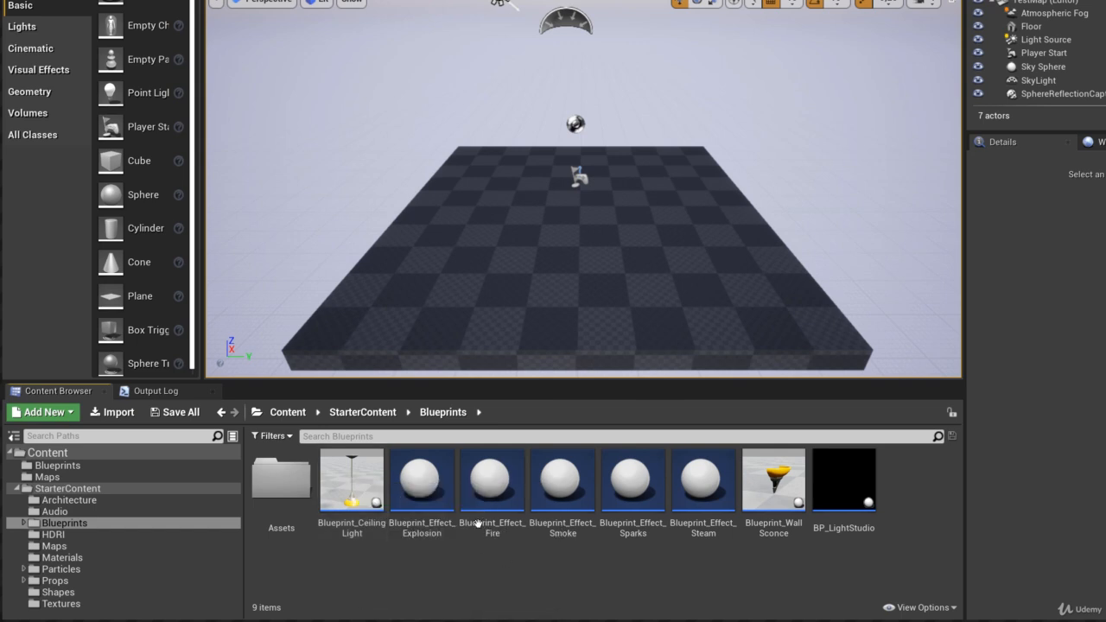
pyautogui.click(362, 412)
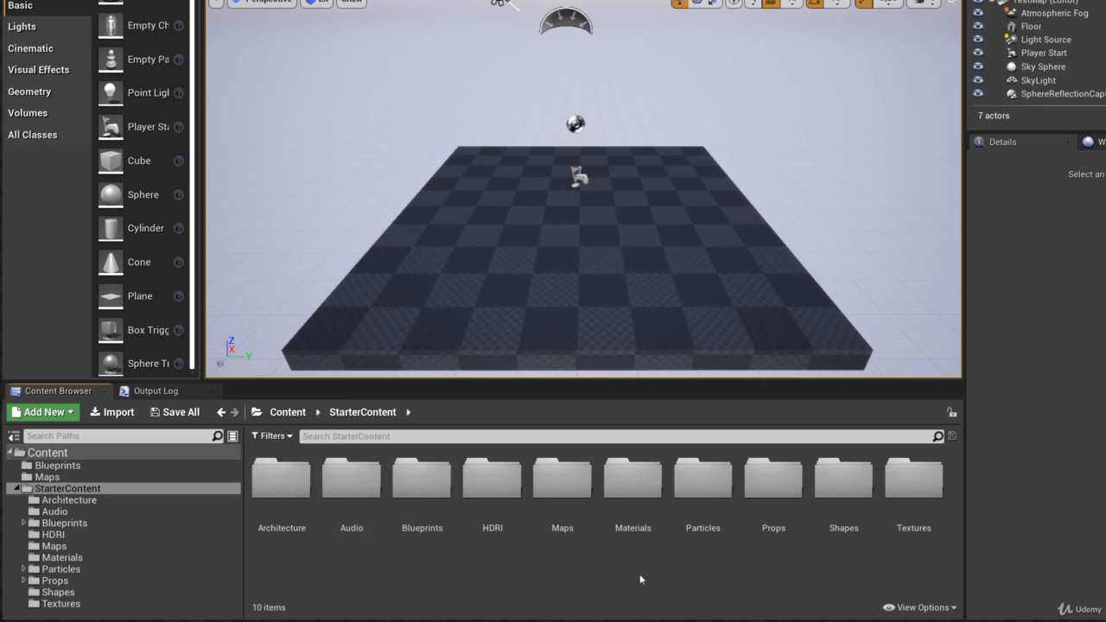
# Place the SM_Chair prop from StarterContent on the floor at about X -250, Y -190, and delete it again
pyautogui.doubleClick(776, 519)
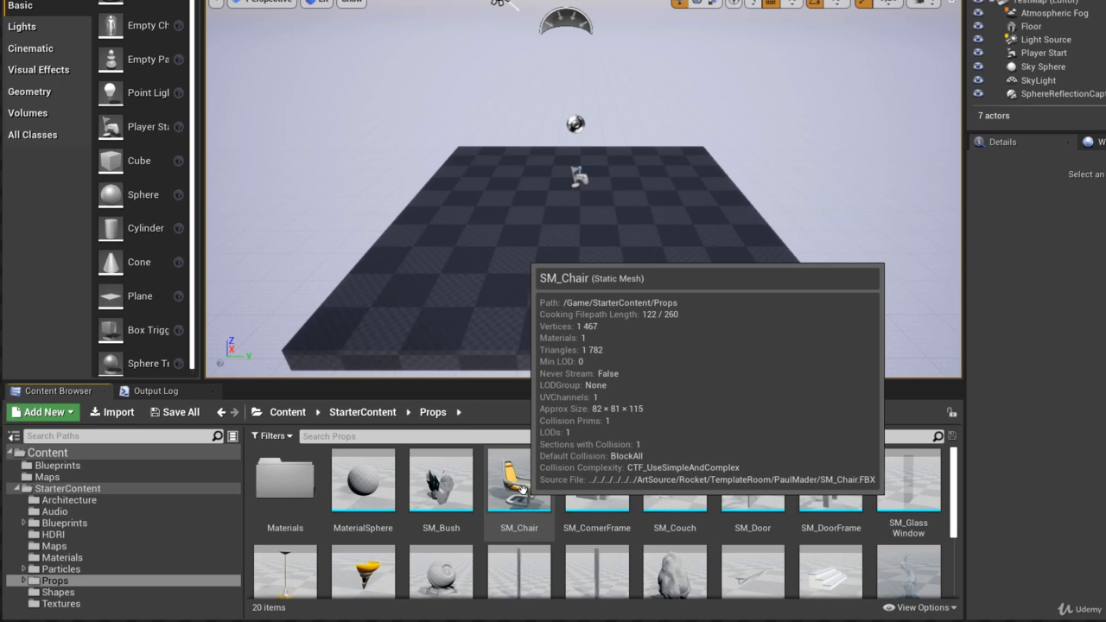
pyautogui.click(524, 491)
pyautogui.moveTo(523, 491); pyautogui.dragTo(502, 277)
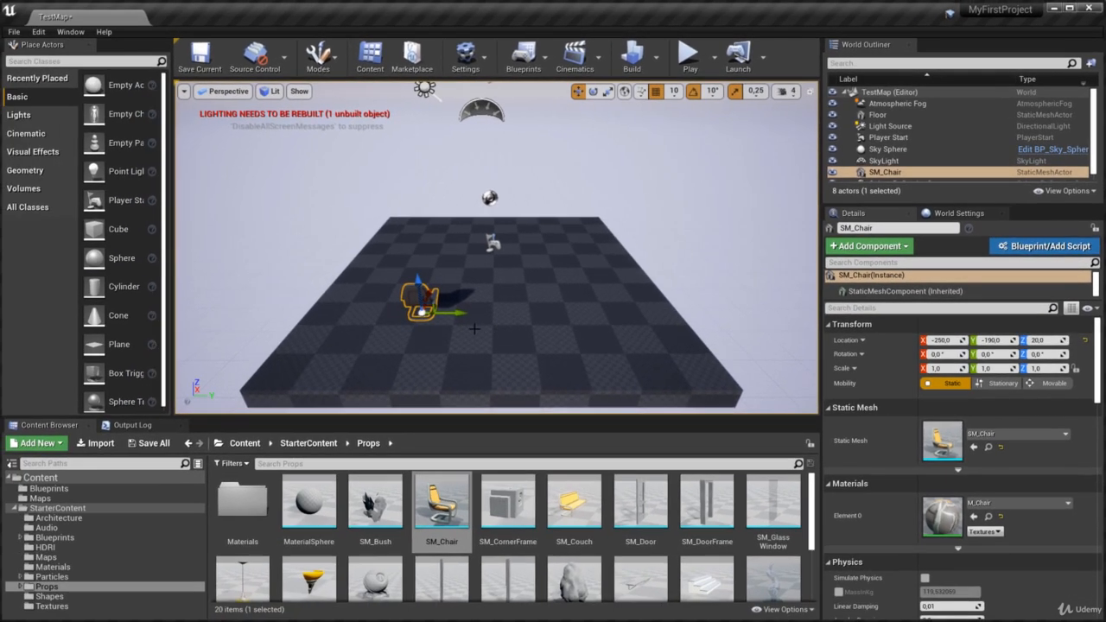
pyautogui.press('Delete')
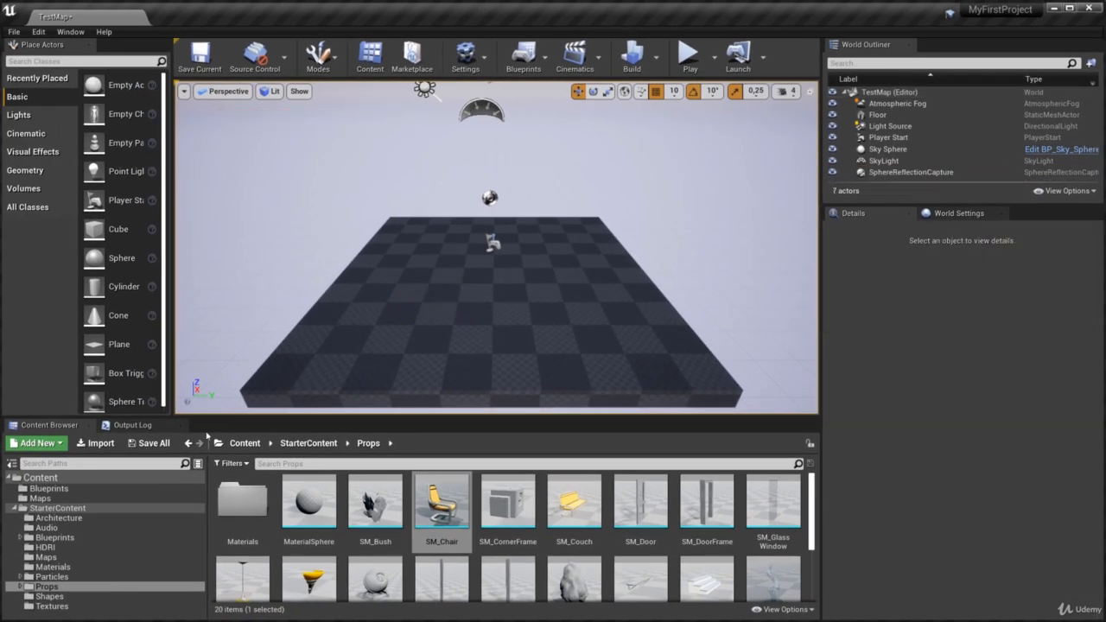
# Return to the root Content folder and view the parent class choices for a new Blueprint class without creating one
pyautogui.click(40, 477)
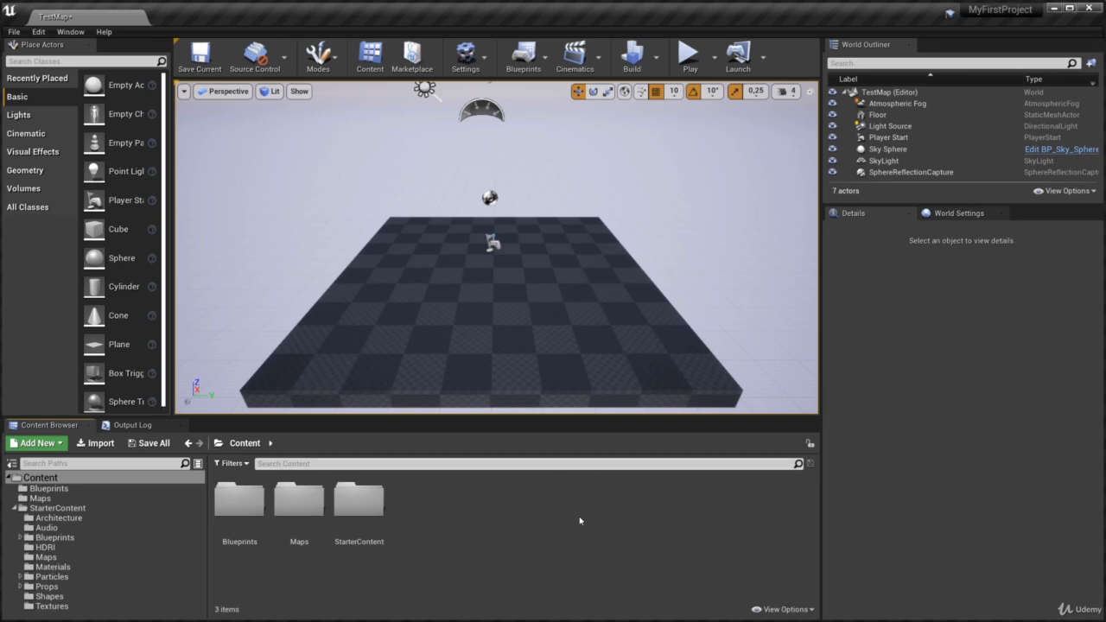
pyautogui.rightClick(538, 516)
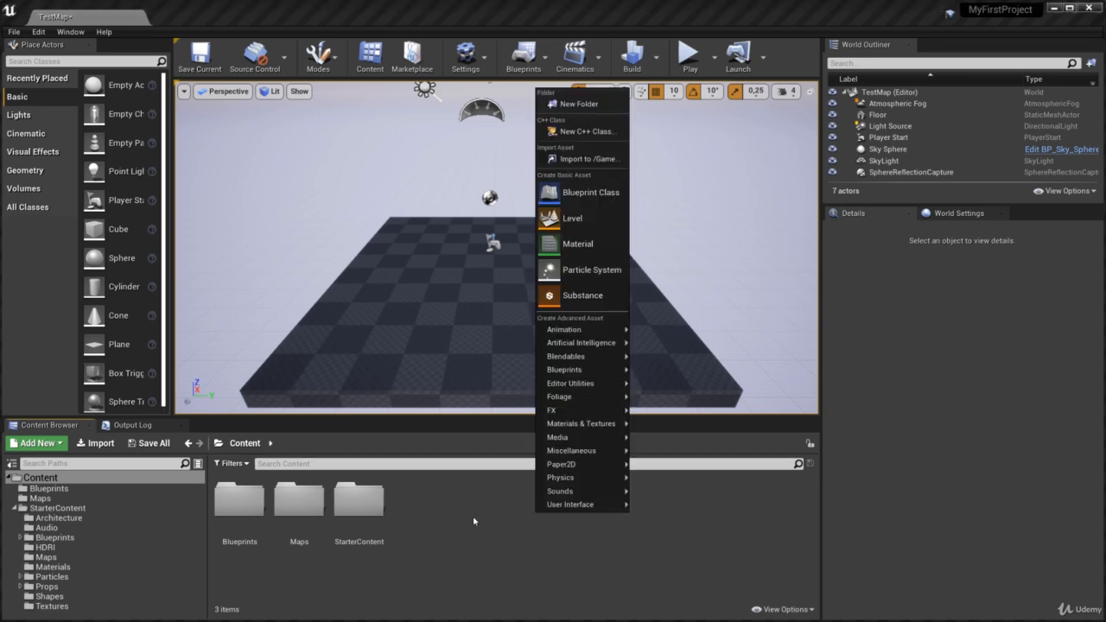
pyautogui.click(577, 194)
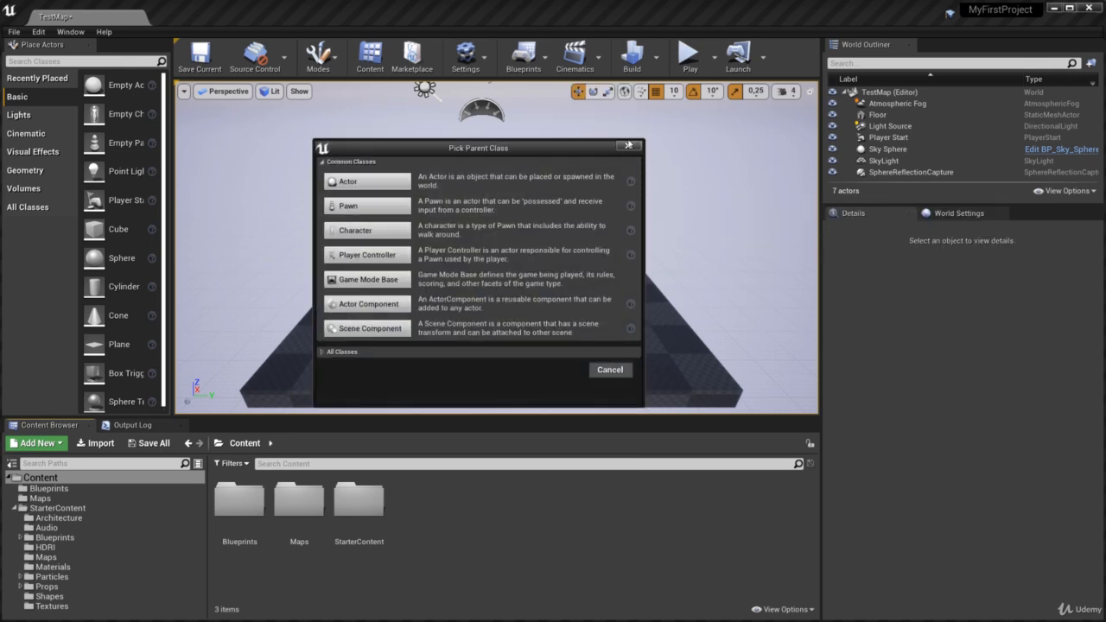
pyautogui.click(628, 145)
# Start a new Blueprint class in the Content folder and examine the complete class list under Object in the parent class choices
pyautogui.click(51, 442)
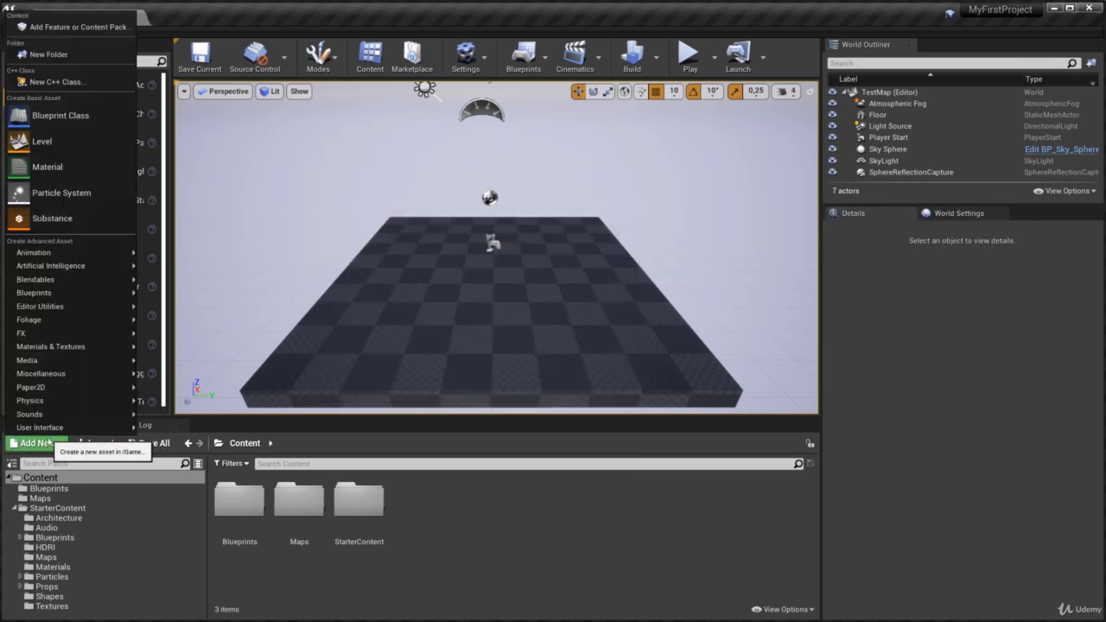
pyautogui.click(87, 116)
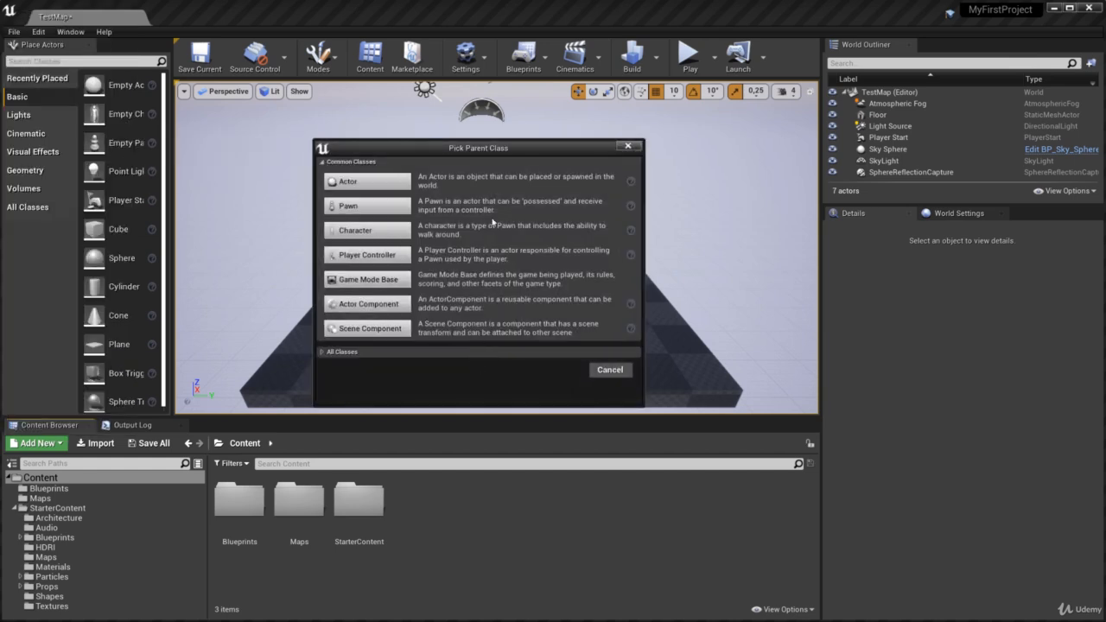
pyautogui.moveTo(504, 152); pyautogui.dragTo(487, 149)
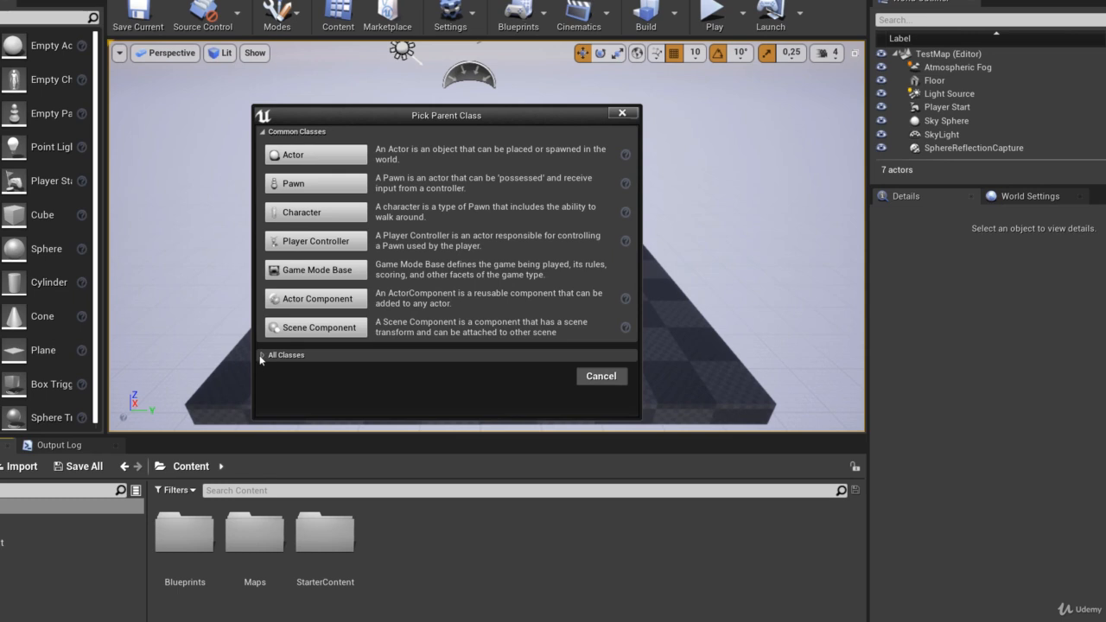
pyautogui.click(262, 355)
pyautogui.scroll(-3, 323, 461)
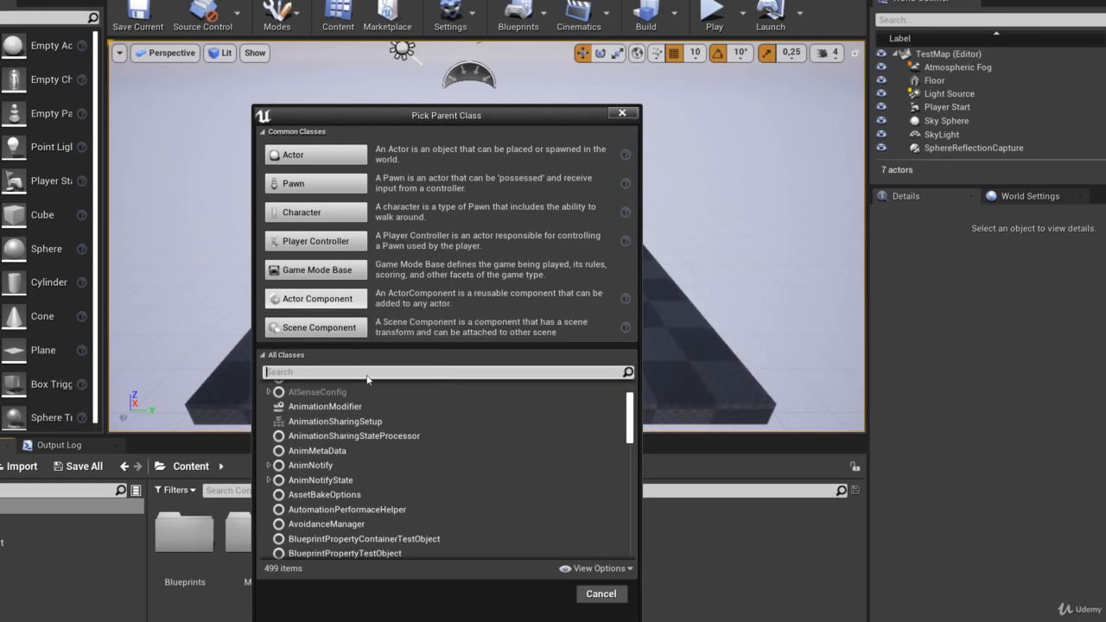
pyautogui.moveTo(633, 427); pyautogui.dragTo(606, 395)
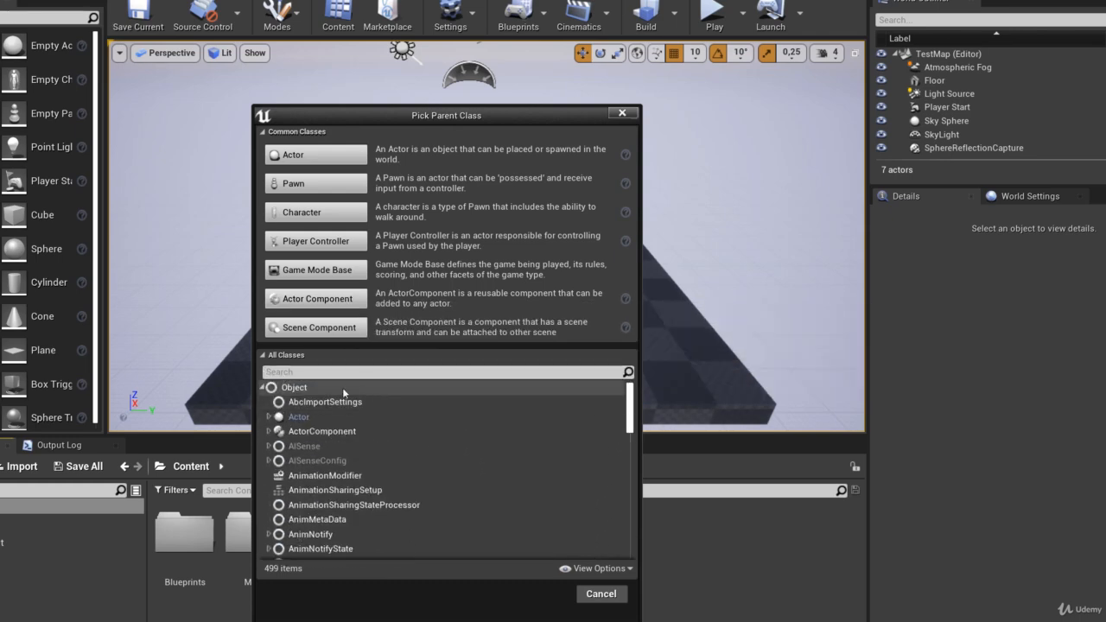
pyautogui.click(263, 387)
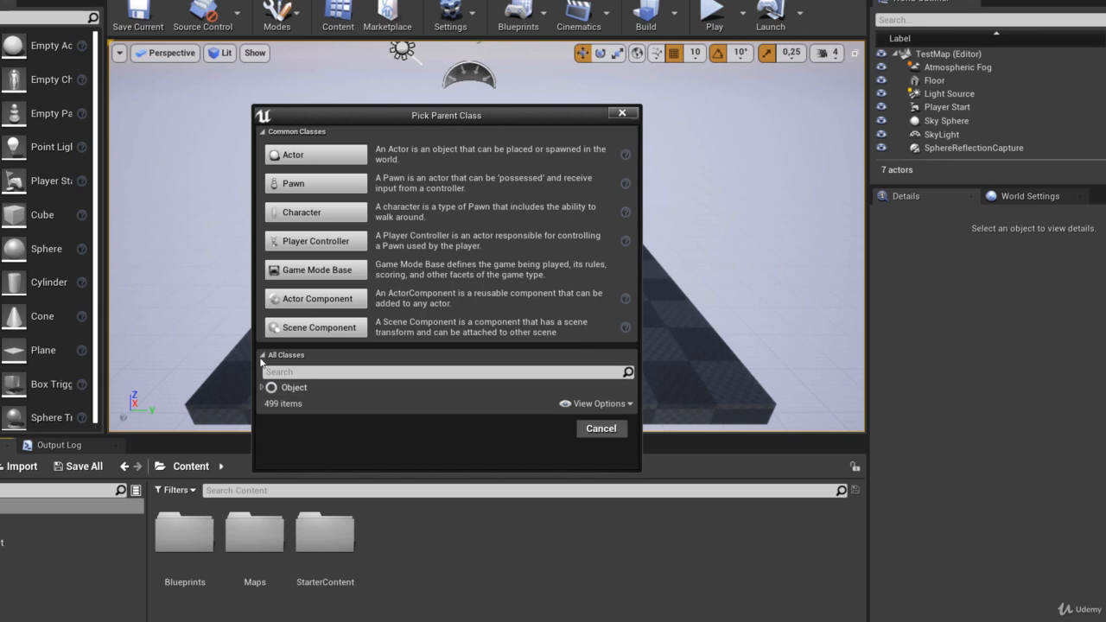
pyautogui.click(263, 356)
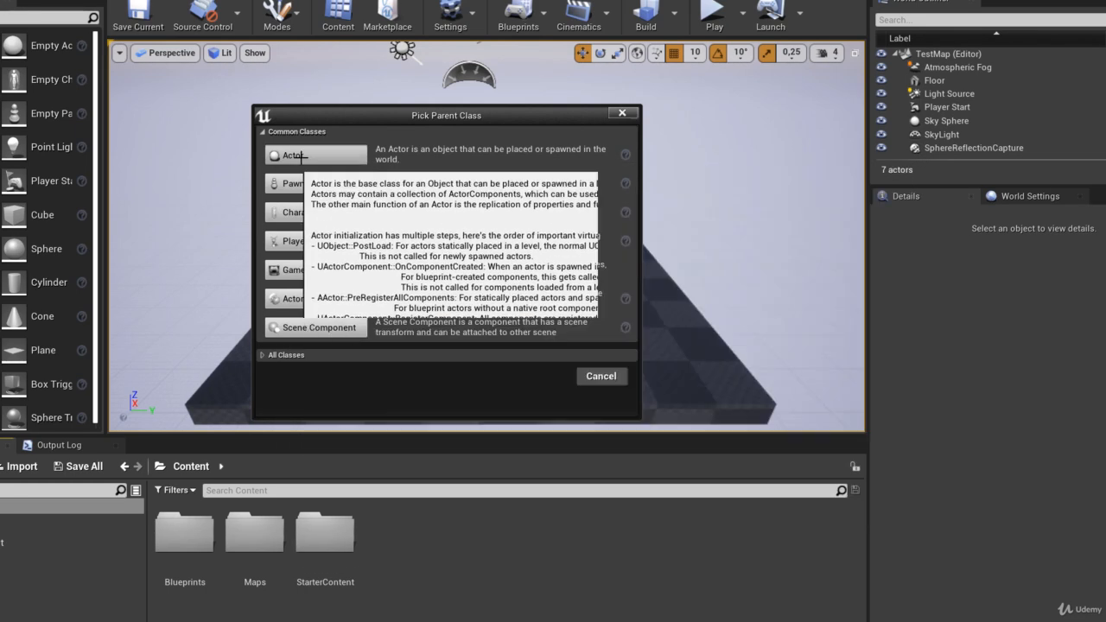
# Create a Blueprint class based on Actor, name it TestActor_BP, and save all modified content
pyautogui.click(294, 158)
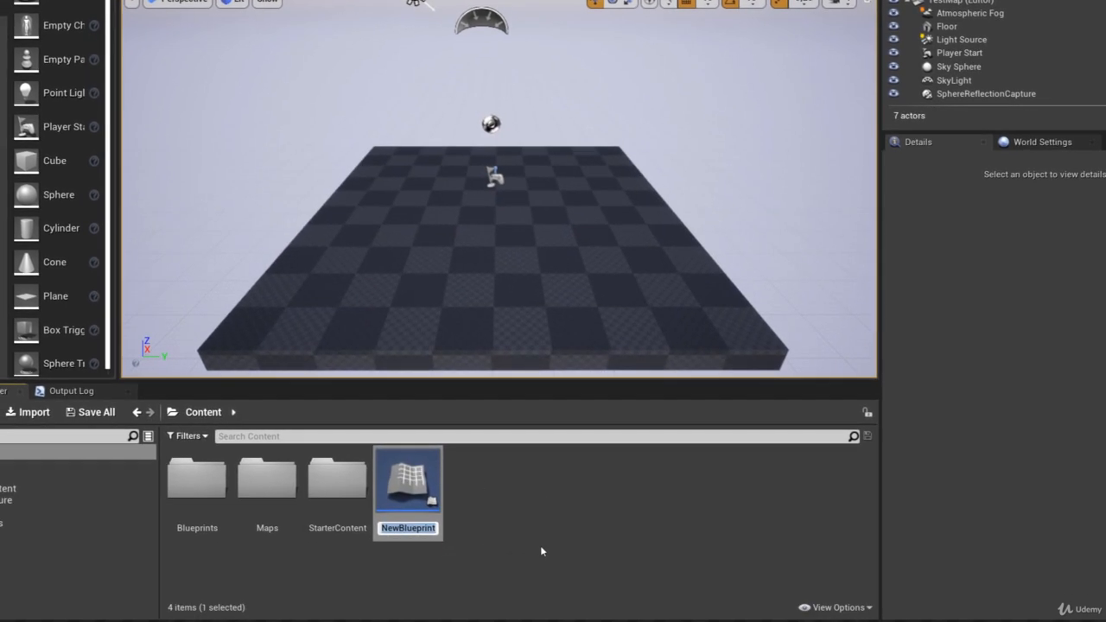
pyautogui.write('Test')
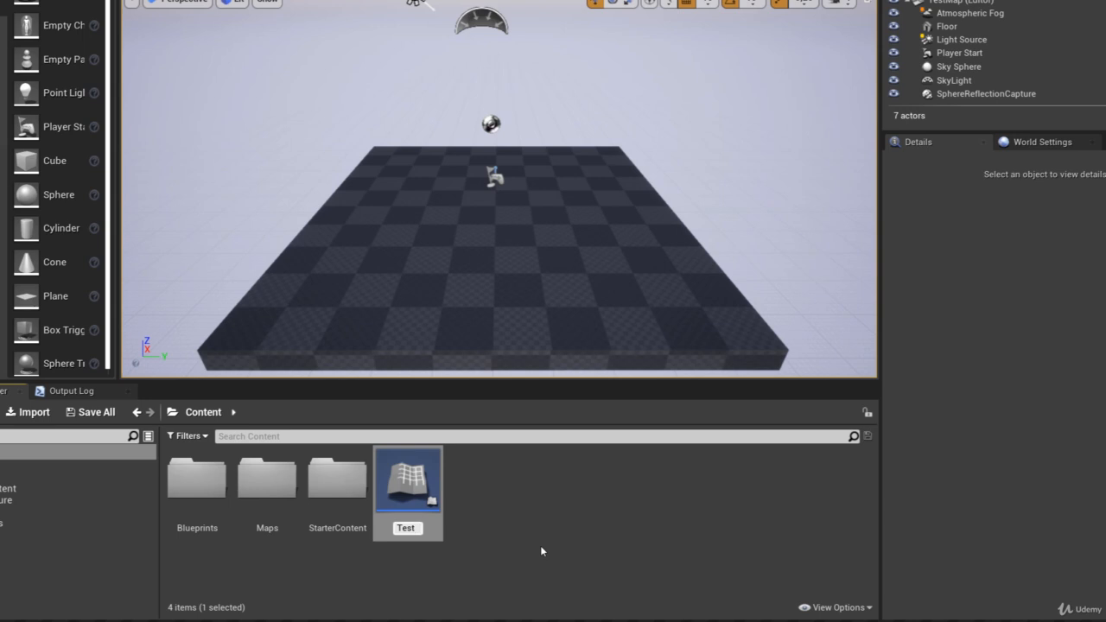
pyautogui.write('Actor_BP')
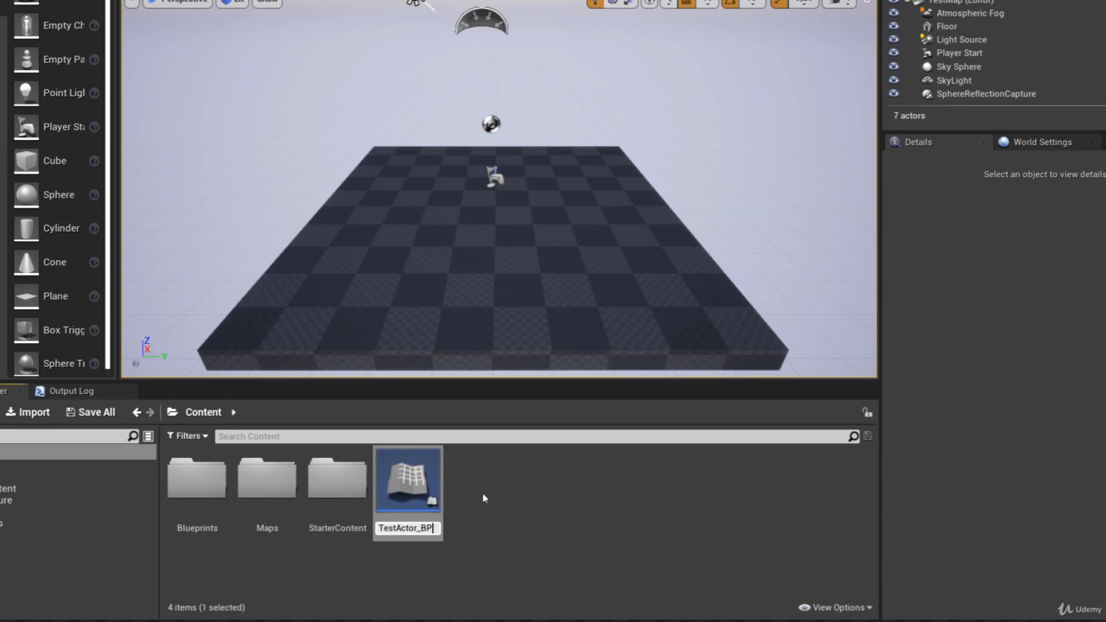
pyautogui.press('Return')
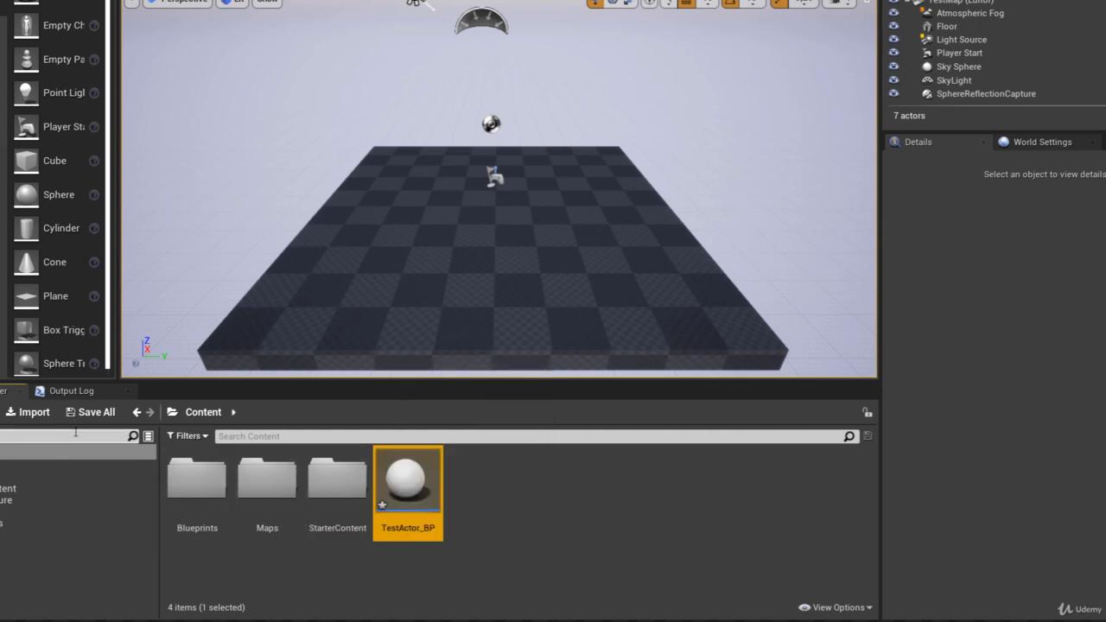
pyautogui.click(91, 412)
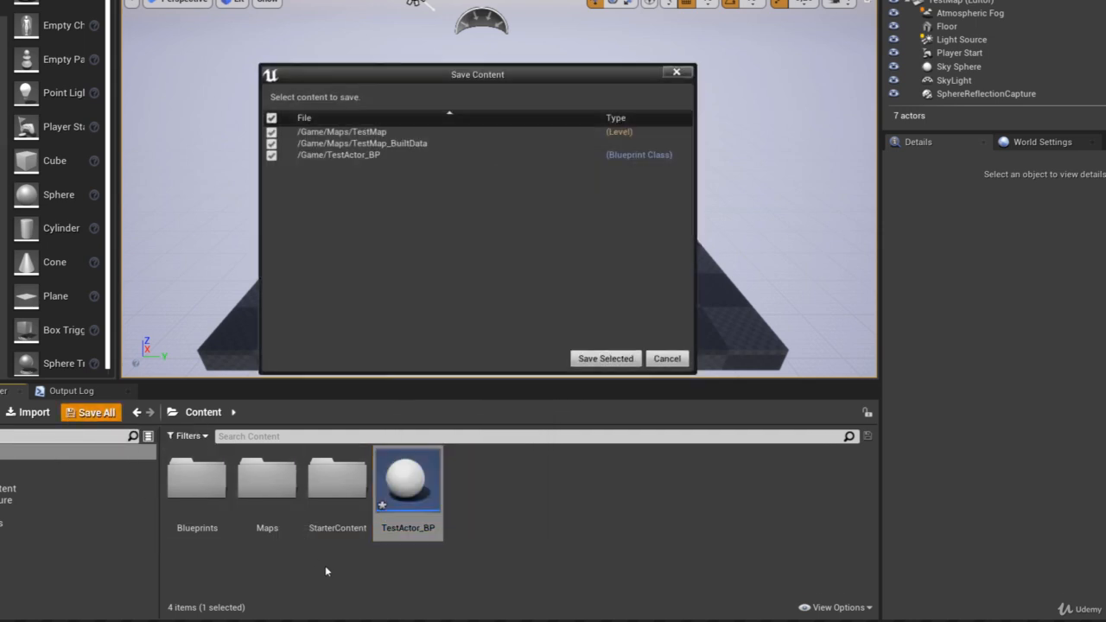
pyautogui.click(606, 359)
# Place TestActor_BP on the floor at about X -200, Y -220, and delete it from the level again
pyautogui.moveTo(426, 490); pyautogui.dragTo(391, 154)
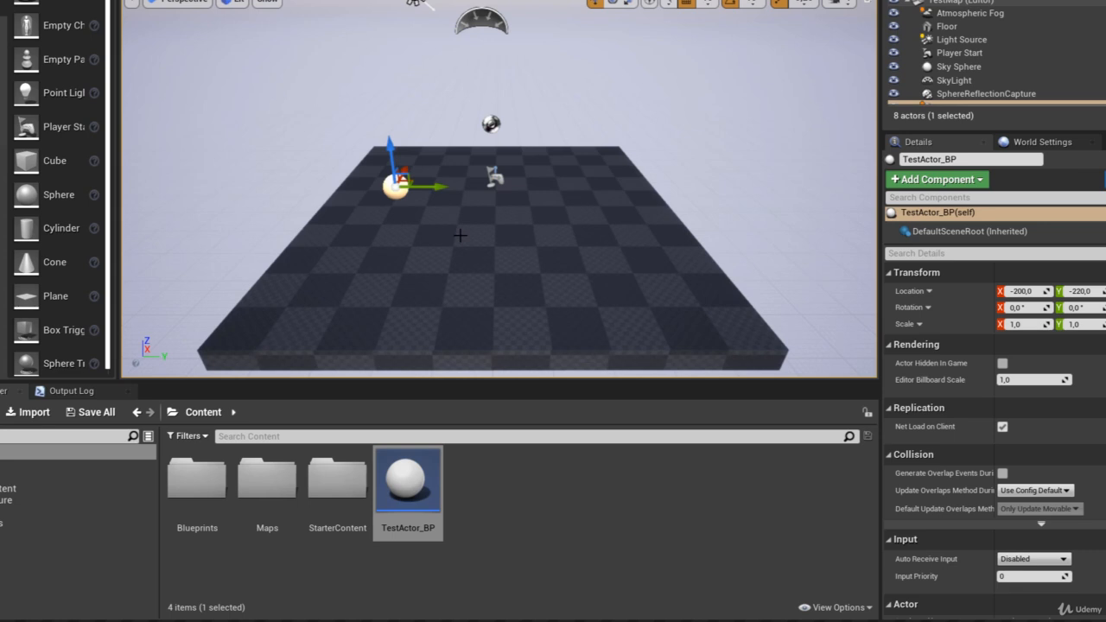
pyautogui.press('Delete')
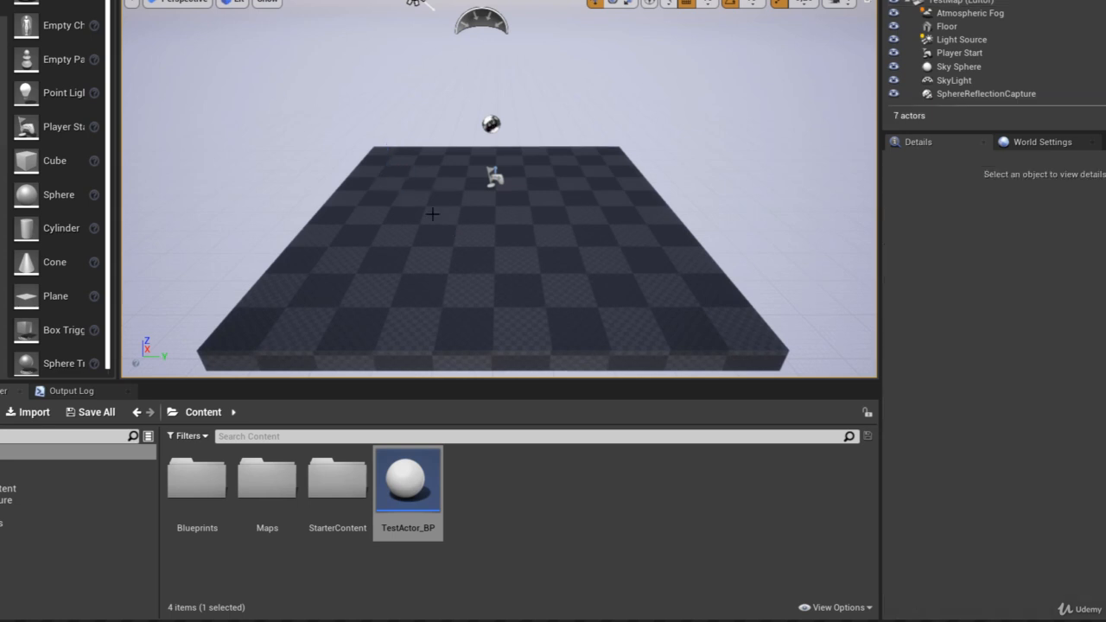
pyautogui.click(563, 540)
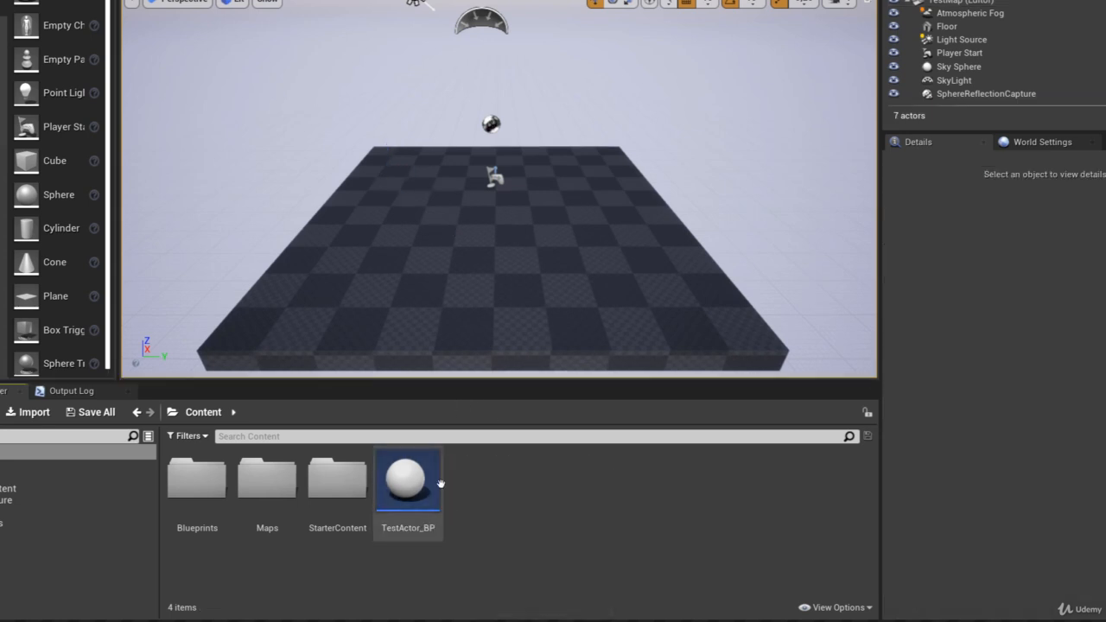
# Place two TestActor_BP instances at about X -170, Y -300 and X -80, Y 190, and delete both from the level
pyautogui.moveTo(421, 489)
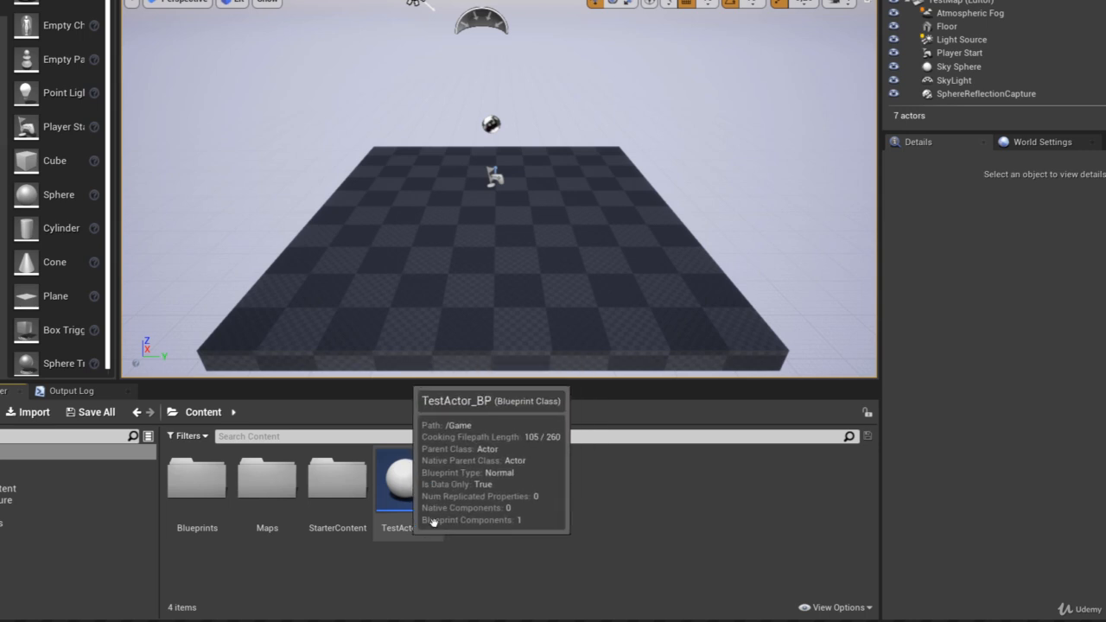
pyautogui.moveTo(424, 497); pyautogui.dragTo(375, 240)
pyautogui.moveTo(408, 479); pyautogui.dragTo(566, 216)
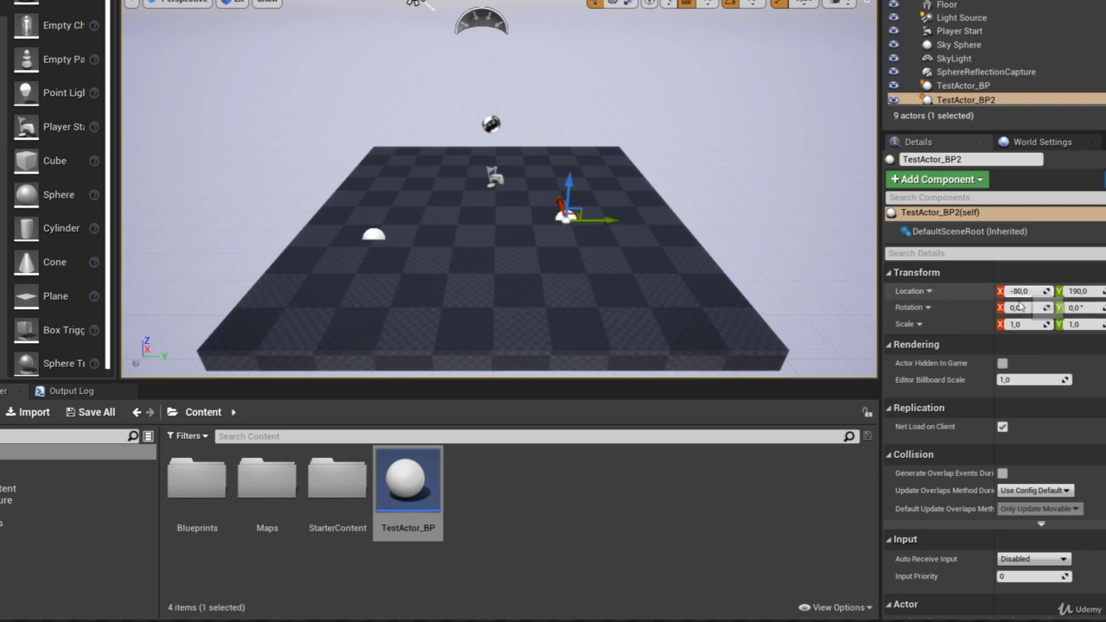
pyautogui.click(375, 232)
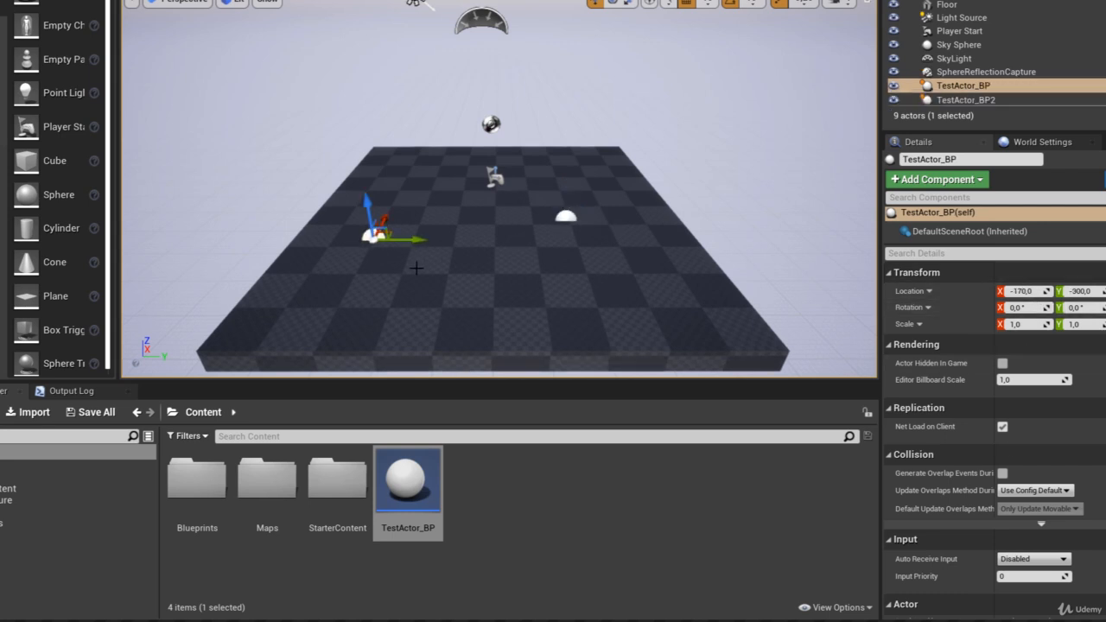
pyautogui.press('Delete')
pyautogui.click(569, 216)
pyautogui.press('Delete')
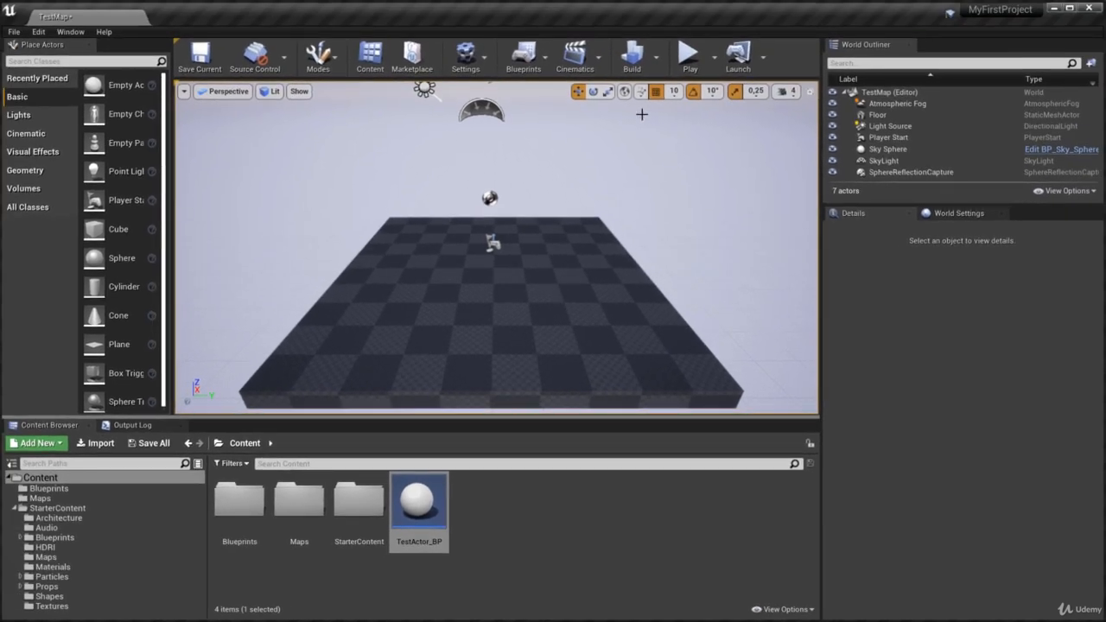
# Run the level in Simulate mode and filter the World Outliner for "game" to examine the spawned game actors
pyautogui.click(715, 66)
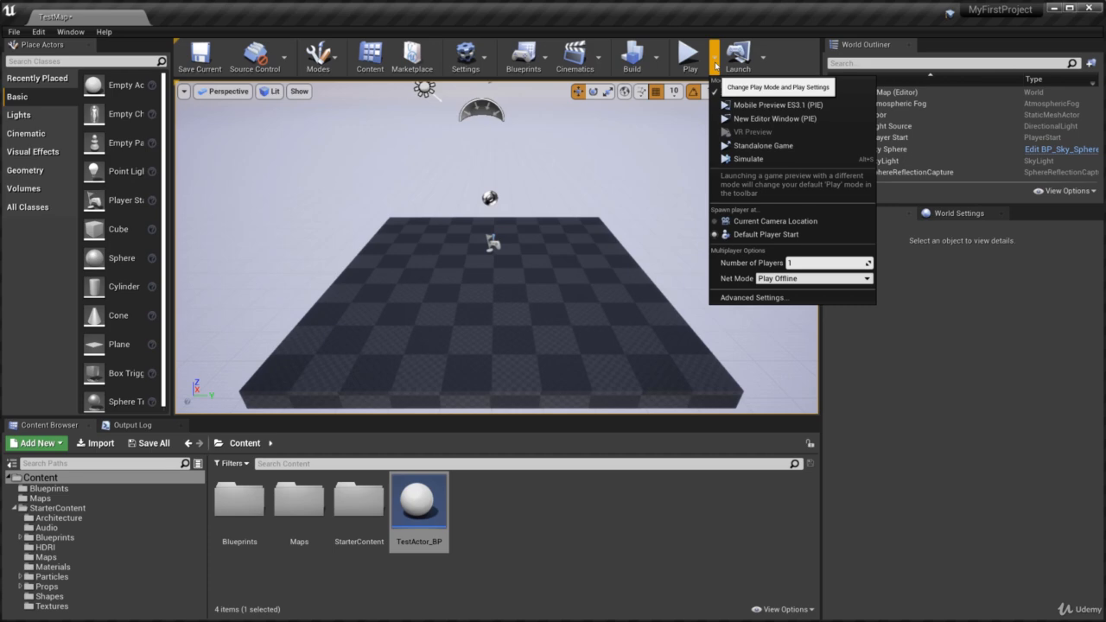
pyautogui.click(743, 159)
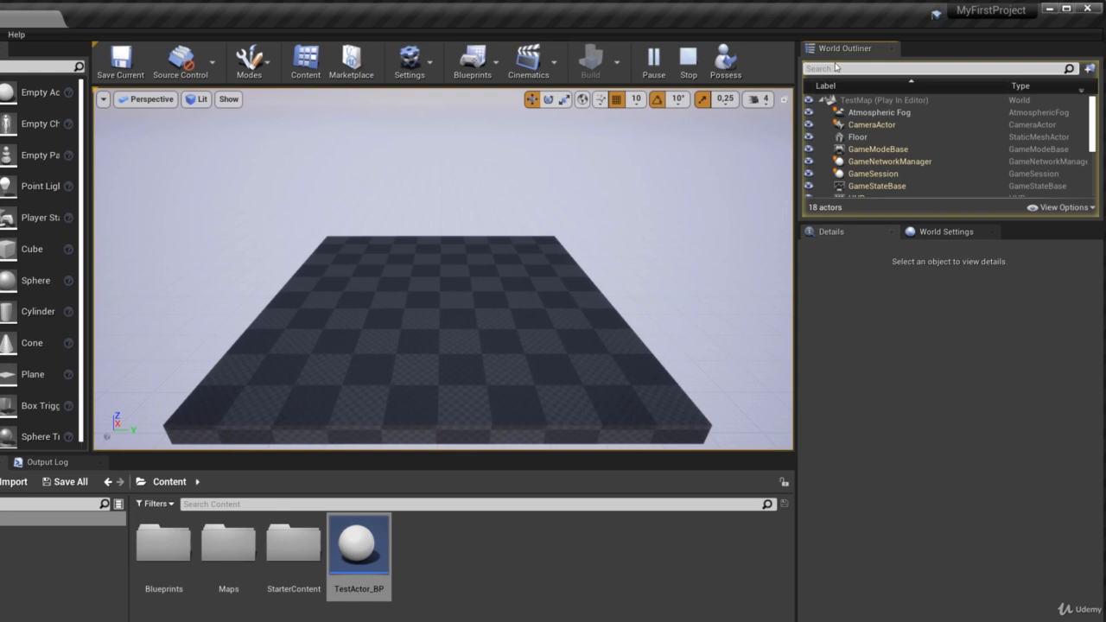
pyautogui.click(858, 63)
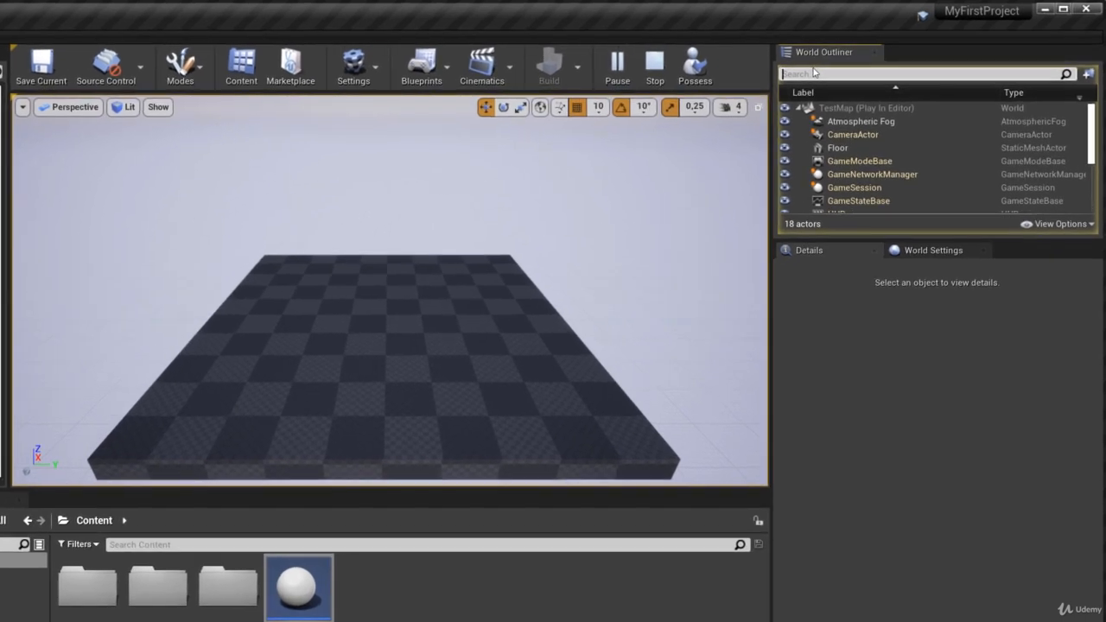
pyautogui.write('game')
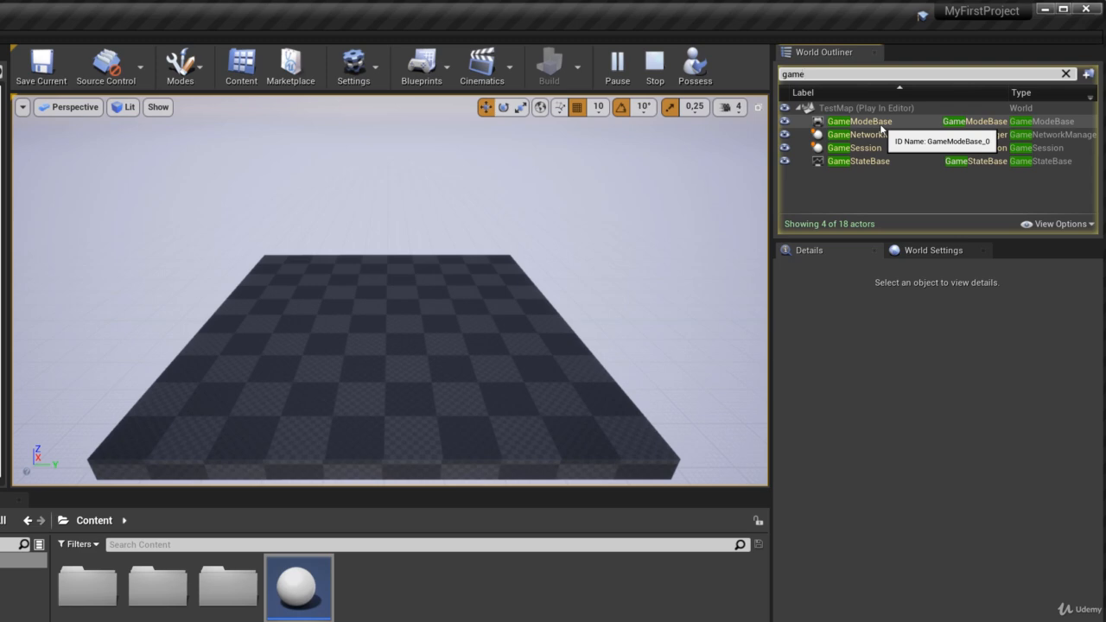
# View the Game Mode Base parent class choice for a new Blueprint without creating one, and clear the World Outliner filter
pyautogui.rightClick(428, 599)
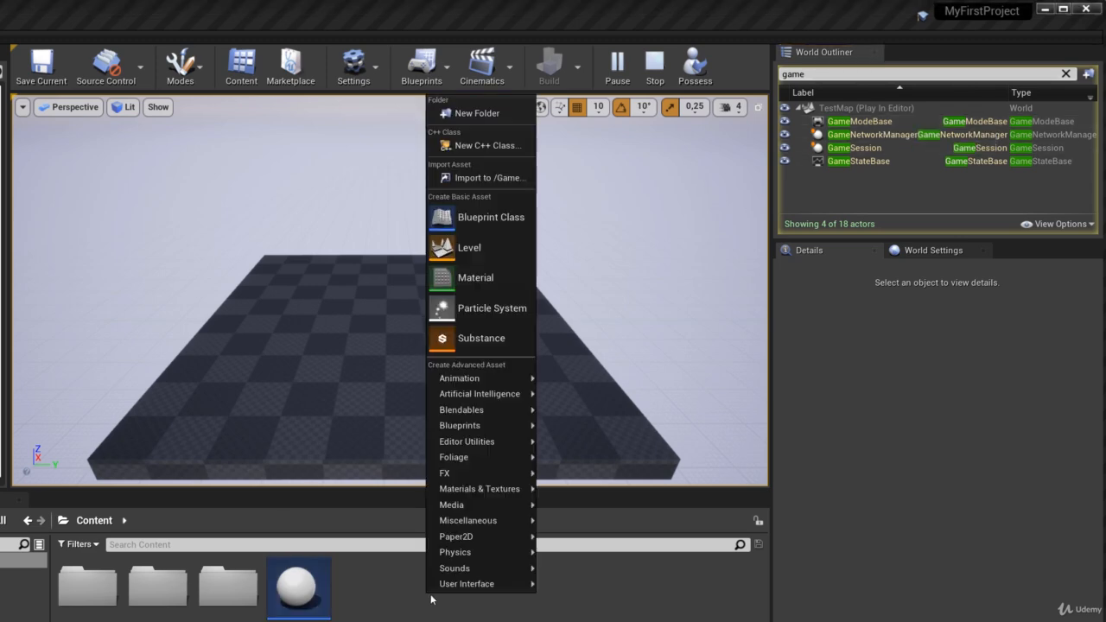
pyautogui.click(490, 218)
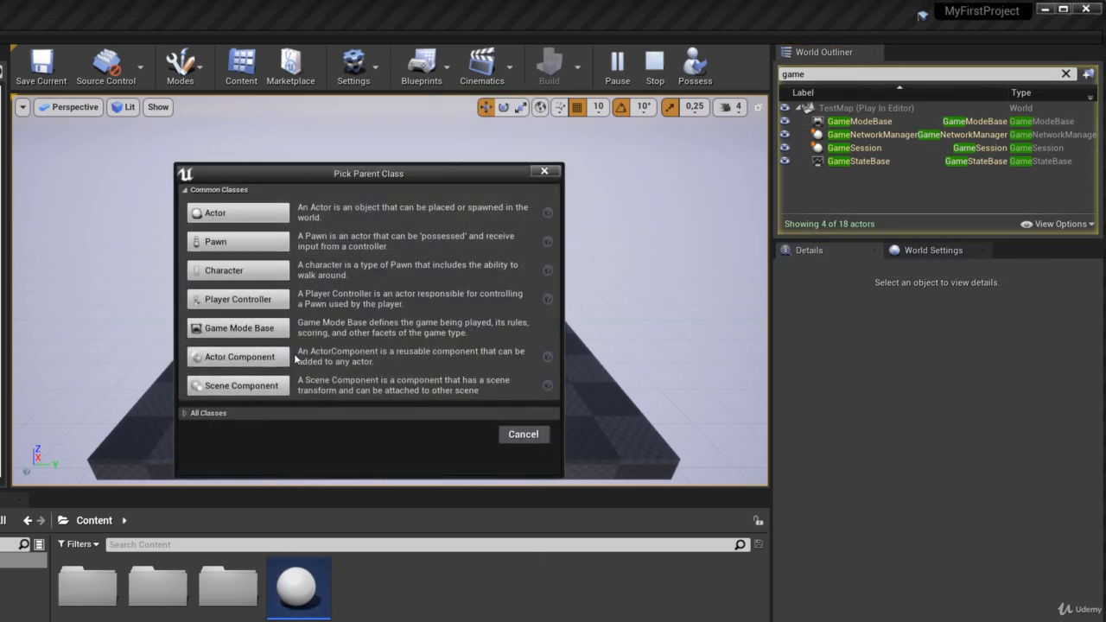
pyautogui.moveTo(282, 327)
pyautogui.click(544, 174)
pyautogui.click(1065, 74)
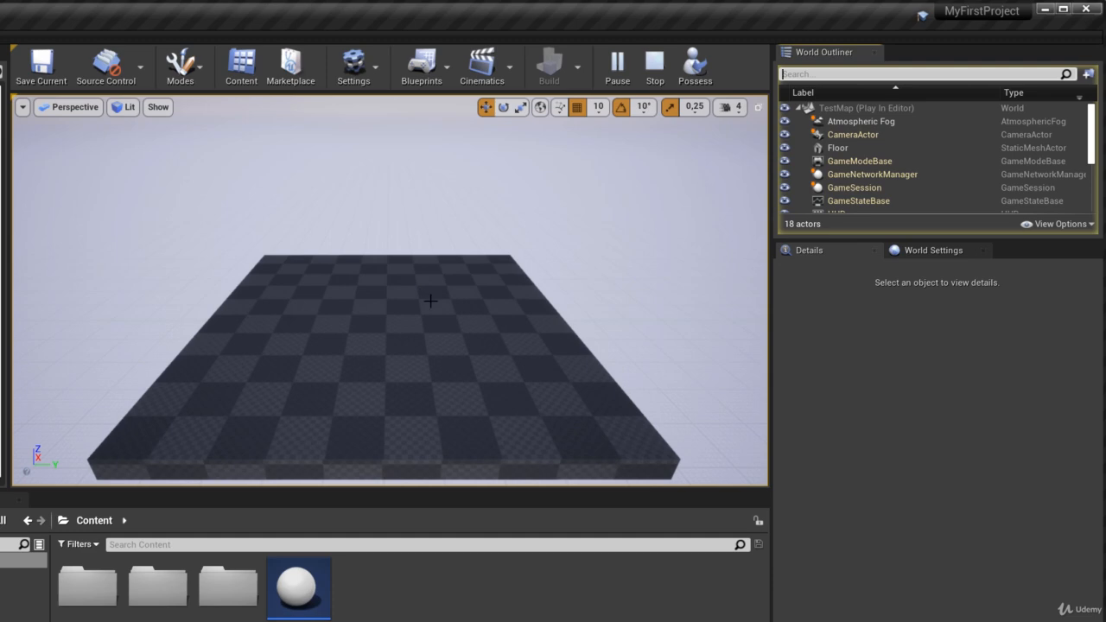
# Open TestMap's Level Blueprint docked beside the level editor, and end the simulation so its event graph can be edited
pyautogui.click(446, 71)
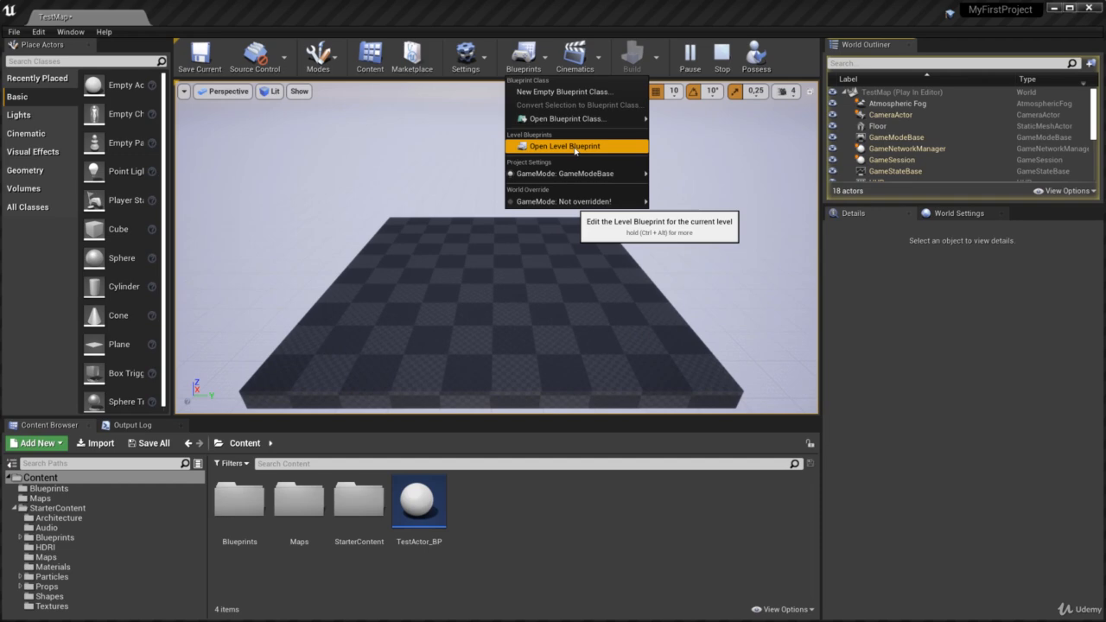
pyautogui.click(575, 147)
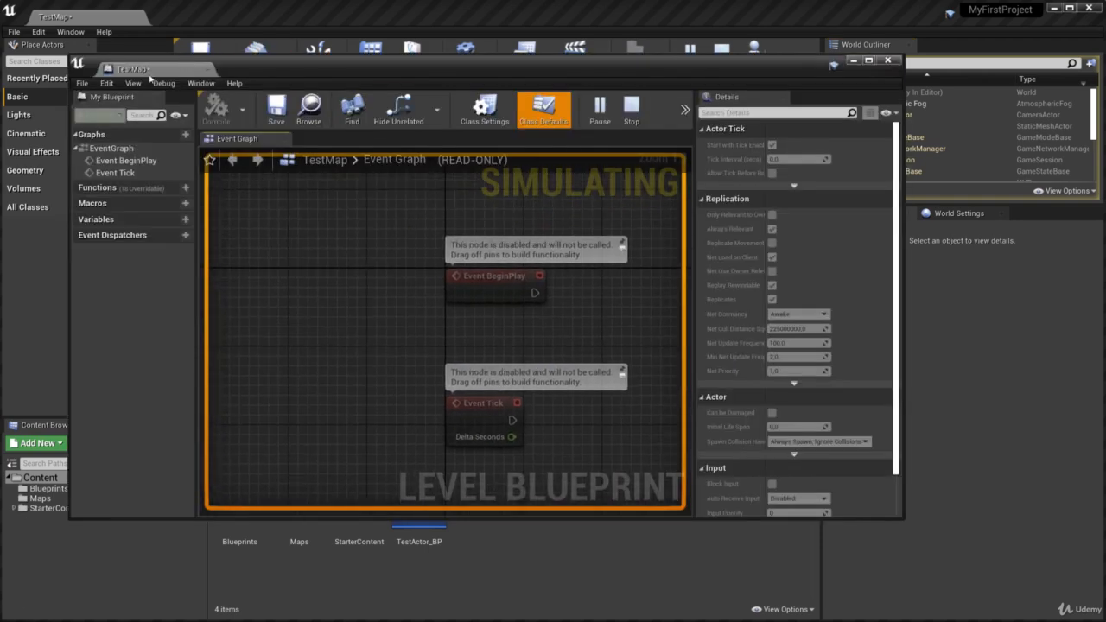
pyautogui.moveTo(143, 70); pyautogui.dragTo(168, 17)
pyautogui.click(120, 18)
pyautogui.press('Escape')
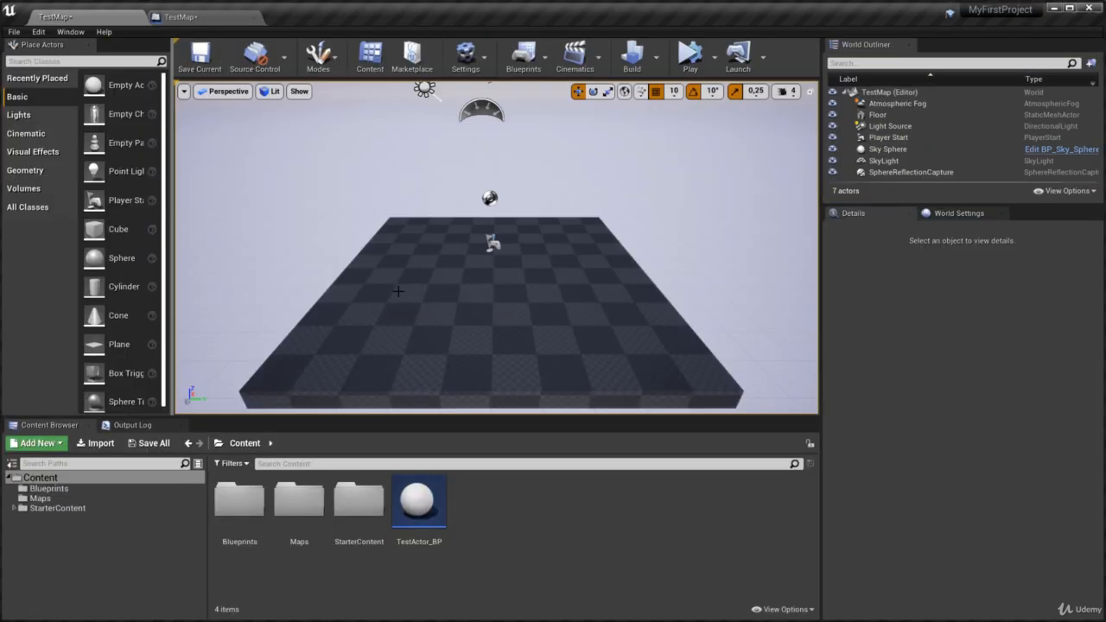
pyautogui.click(183, 16)
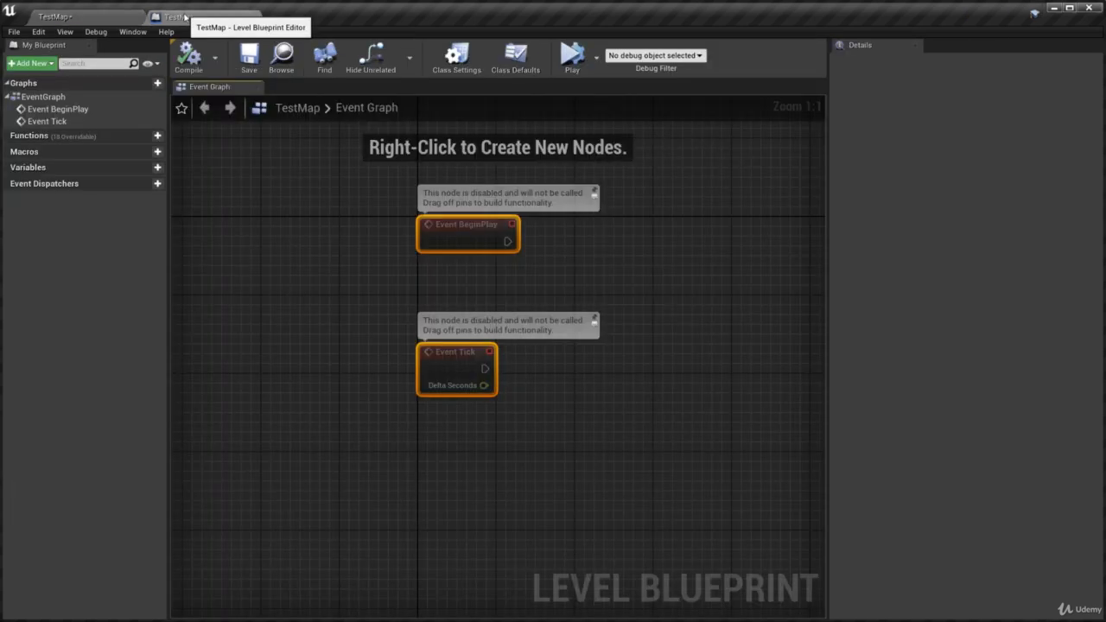
pyautogui.moveTo(621, 271); pyautogui.dragTo(535, 349, button='right')
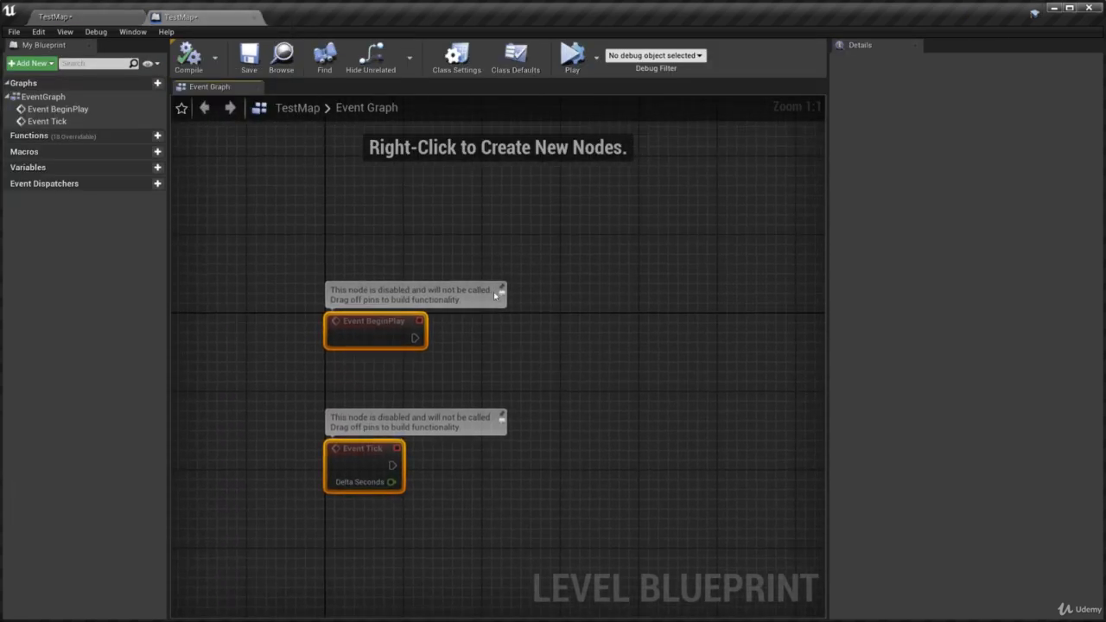
# Place a TestActor_BP on the level floor and add a reference node to it above Event BeginPlay in the Level Blueprint
pyautogui.click(67, 17)
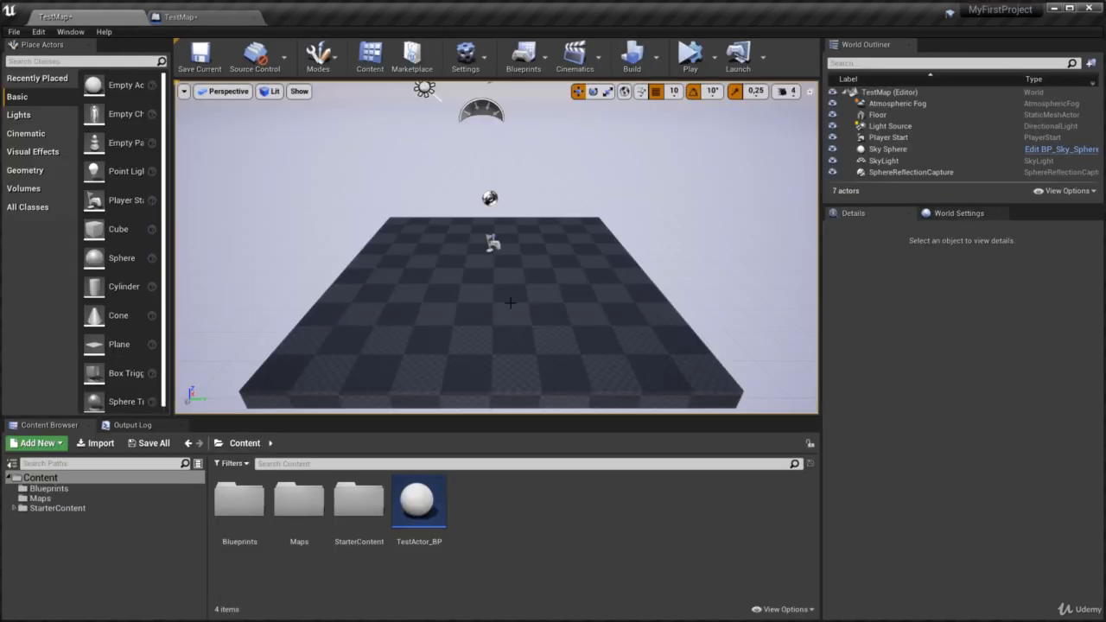
pyautogui.moveTo(418, 501); pyautogui.dragTo(373, 226)
pyautogui.click(203, 21)
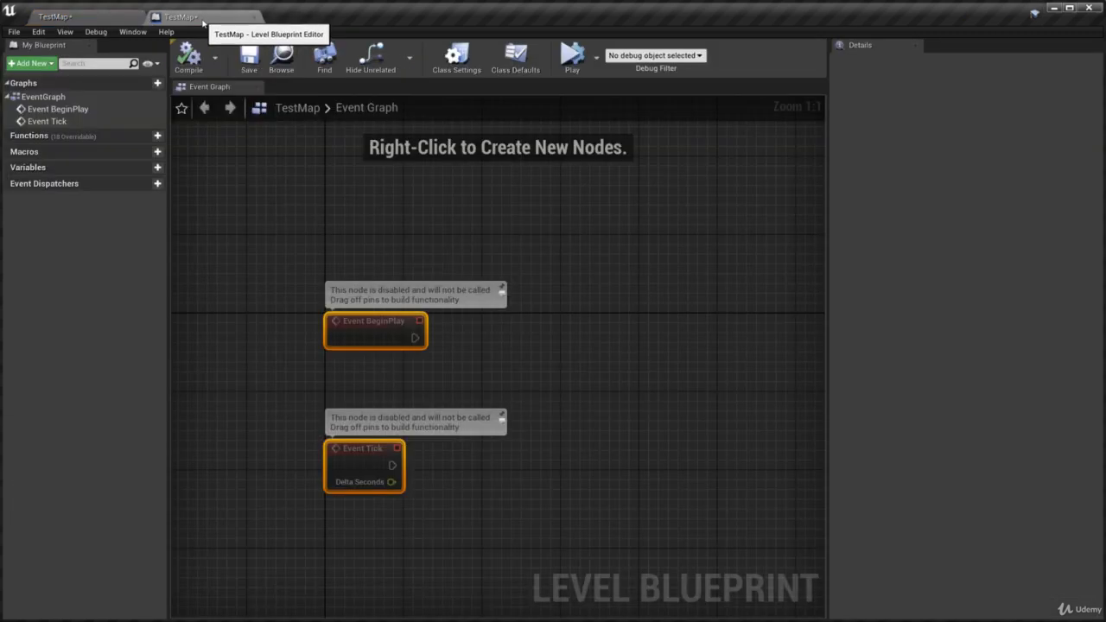
pyautogui.rightClick(270, 187)
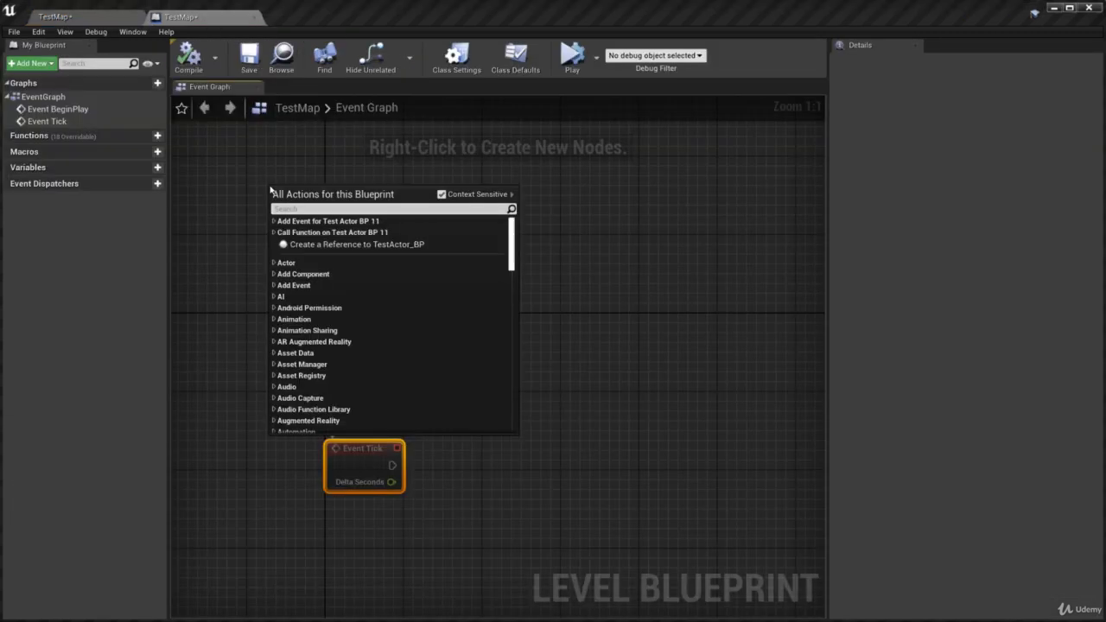
pyautogui.click(337, 245)
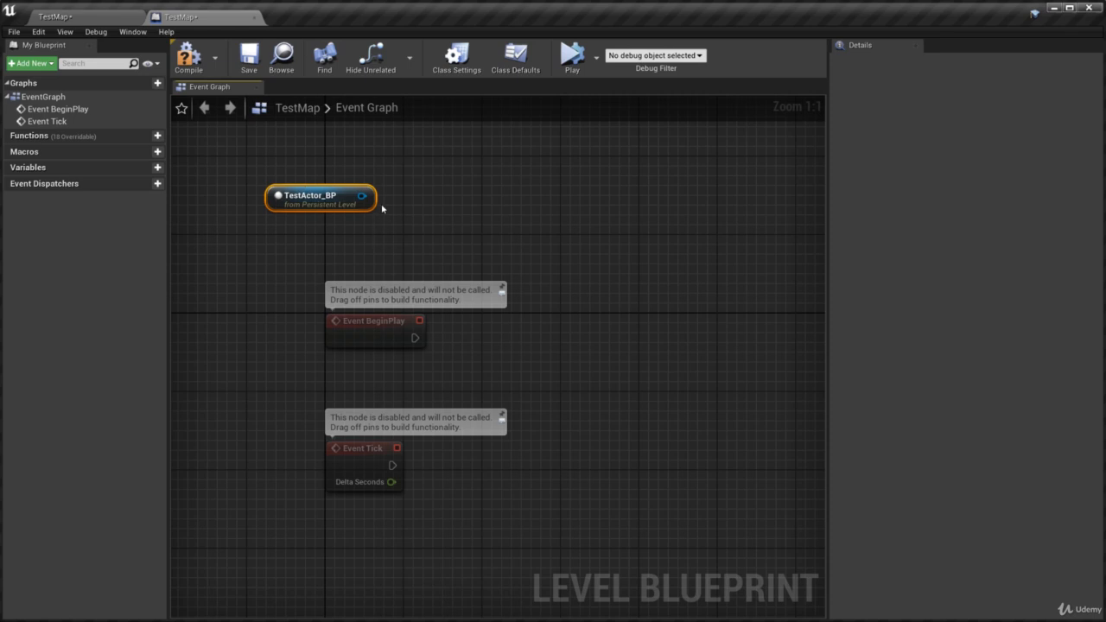
# View the actions available from the TestActor_BP reference's output without adding a node
pyautogui.moveTo(364, 196); pyautogui.dragTo(488, 202)
pyautogui.click(374, 192)
pyautogui.moveTo(363, 196); pyautogui.dragTo(567, 180)
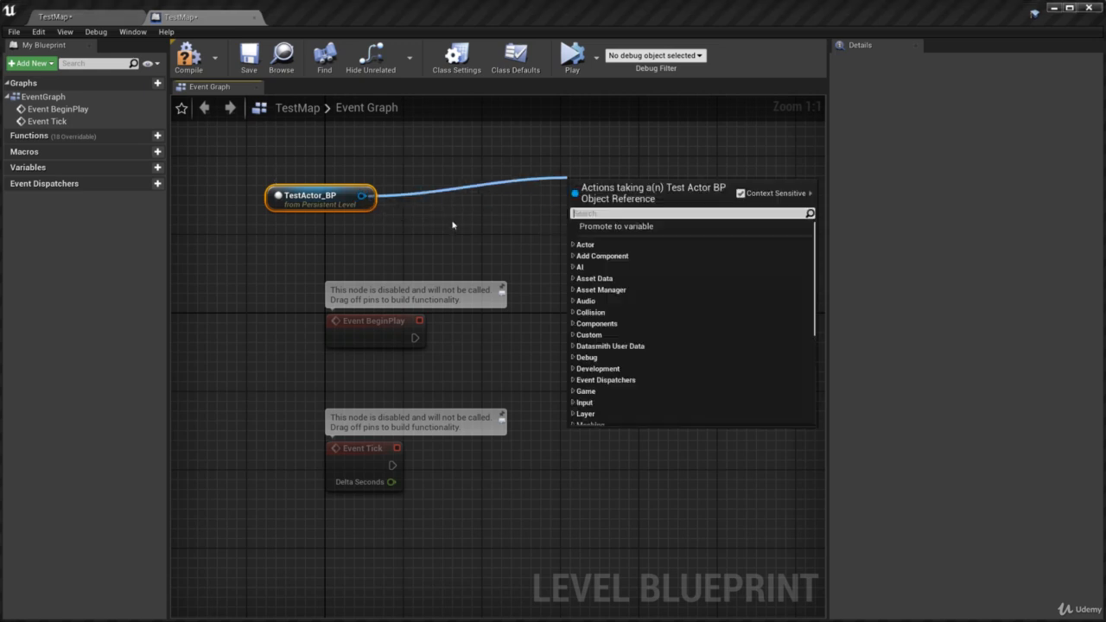
pyautogui.click(491, 204)
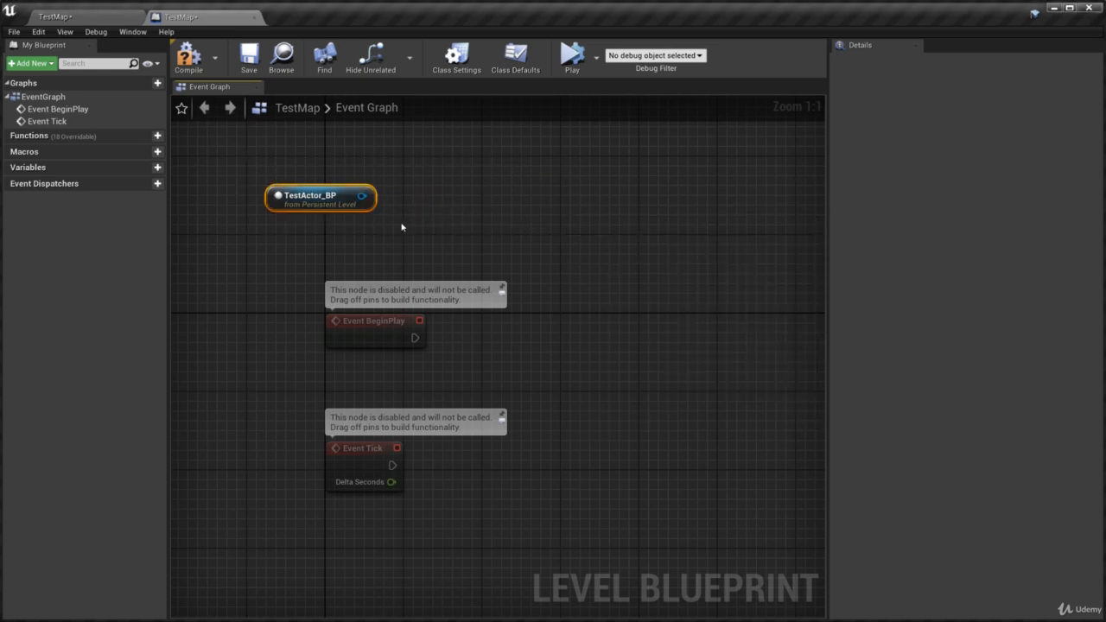
# Delete the TestActor_BP reference node, and view the Level Blueprint's option to create a reference to the selected actor without adding it
pyautogui.press('Delete')
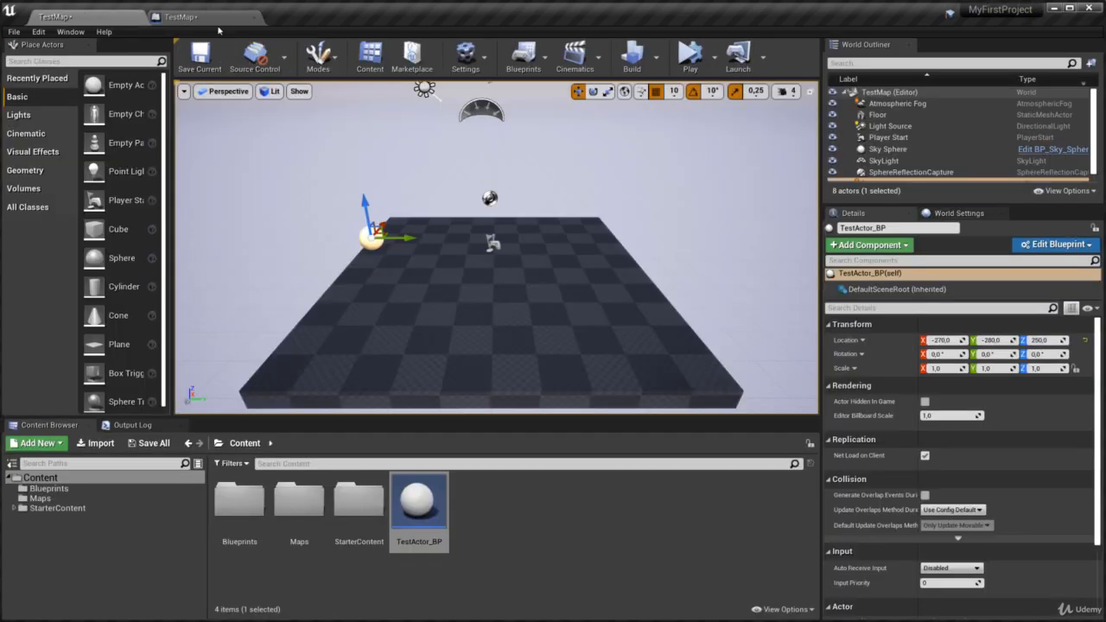
pyautogui.click(216, 19)
pyautogui.rightClick(377, 197)
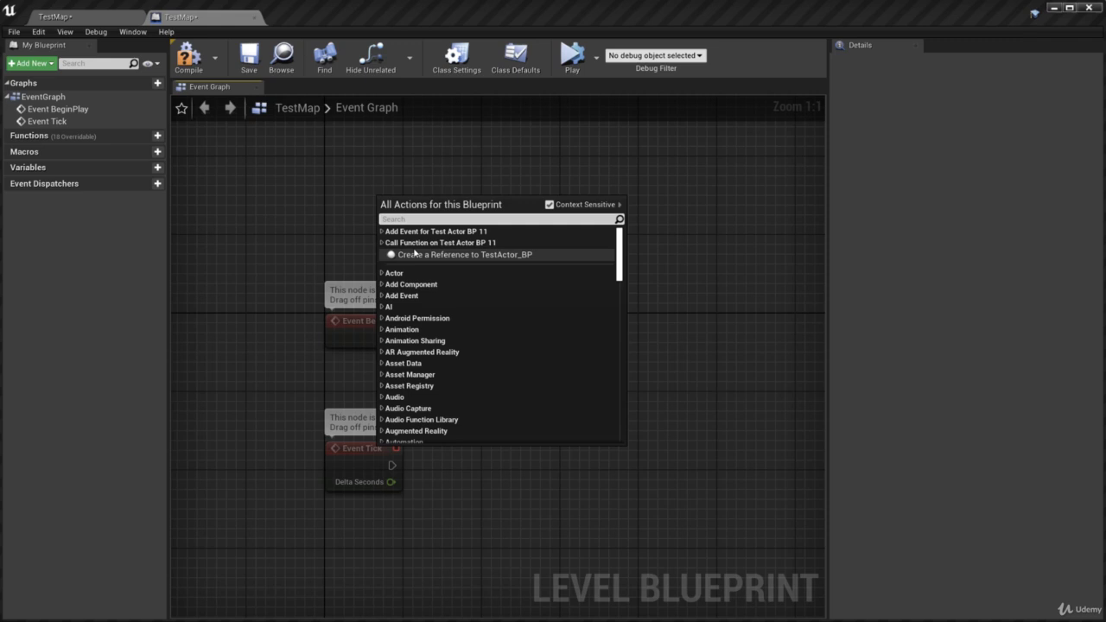
pyautogui.click(321, 206)
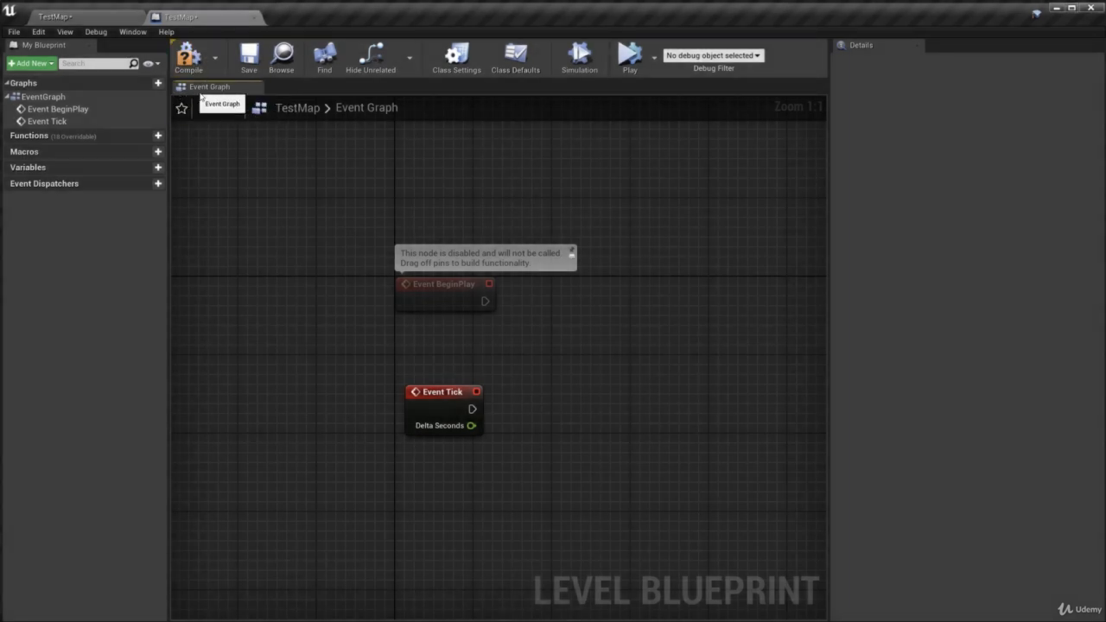
# Close the Level Blueprint and open the TestActor_BP asset to examine the default nodes in its event graph
pyautogui.click(253, 18)
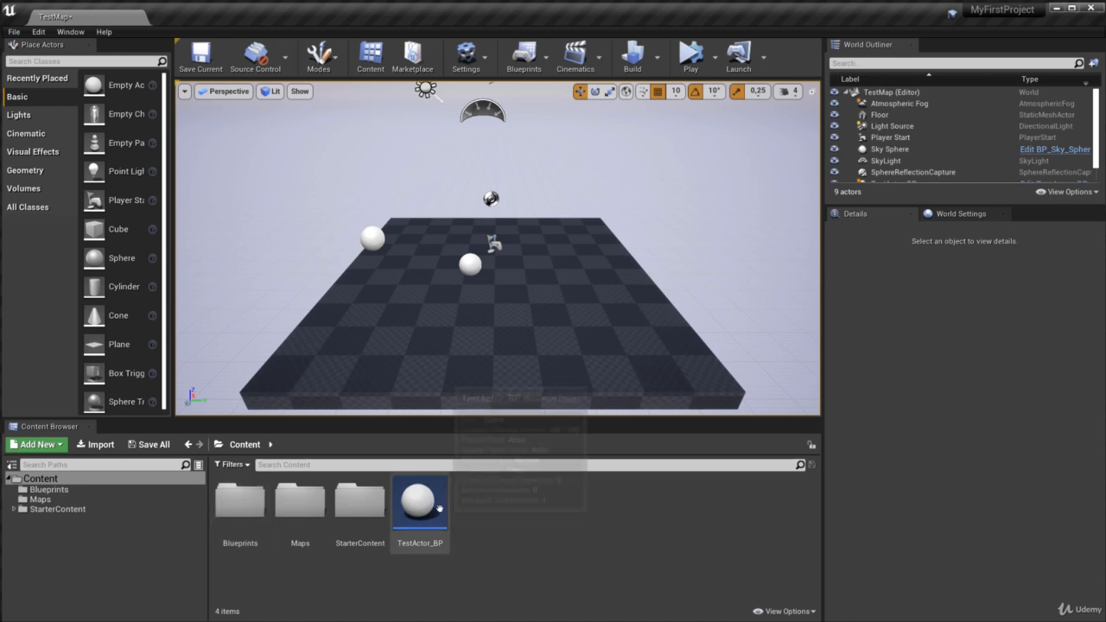
pyautogui.moveTo(423, 510)
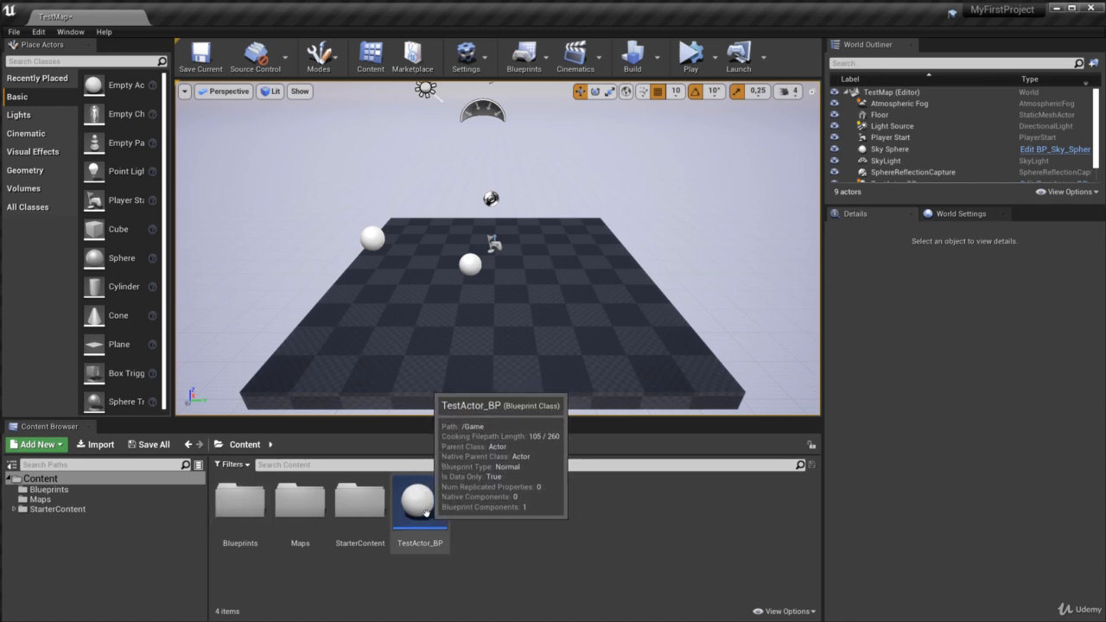
pyautogui.doubleClick(423, 510)
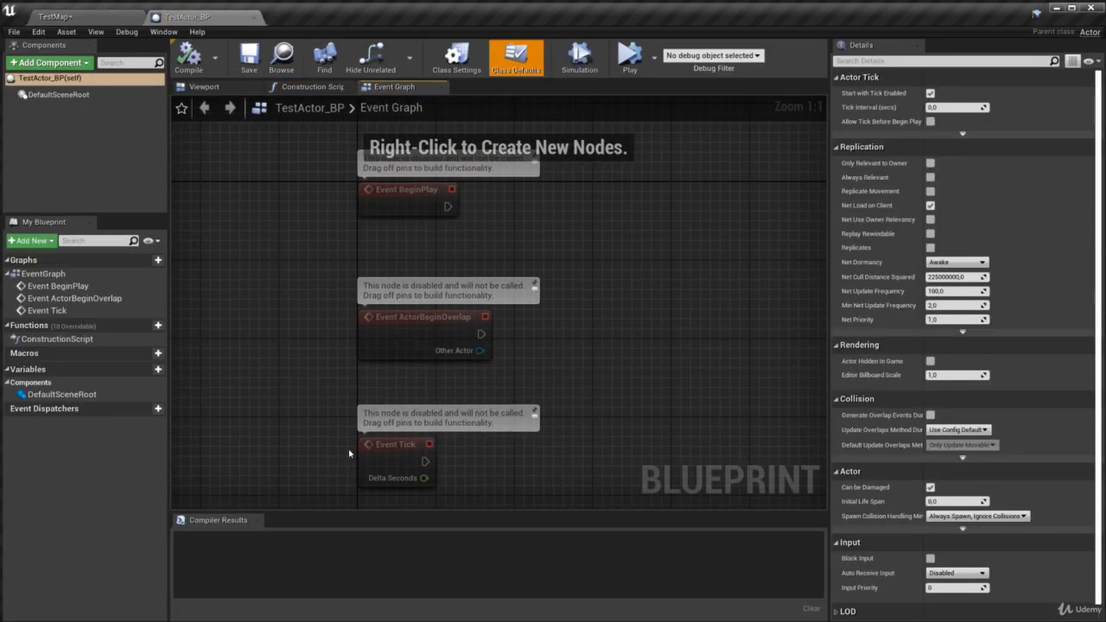
pyautogui.moveTo(220, 208); pyautogui.dragTo(406, 337)
pyautogui.click(311, 304)
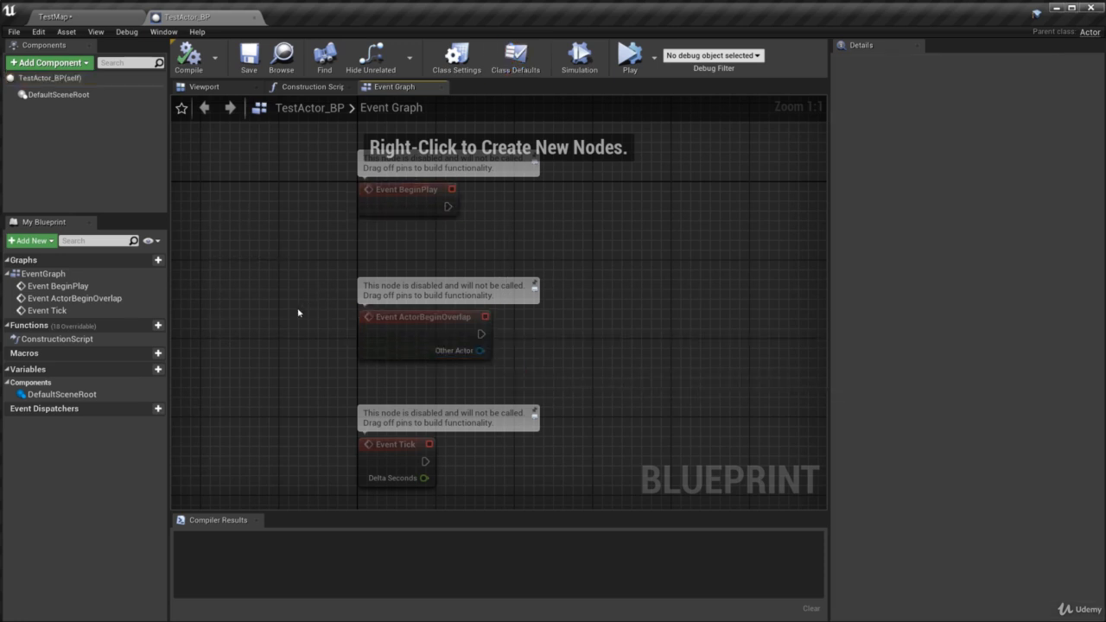
# Examine TestActor_BP's Construction Script graph and its component preview in the Viewport
pyautogui.click(305, 89)
pyautogui.moveTo(332, 205); pyautogui.dragTo(467, 331, button='right')
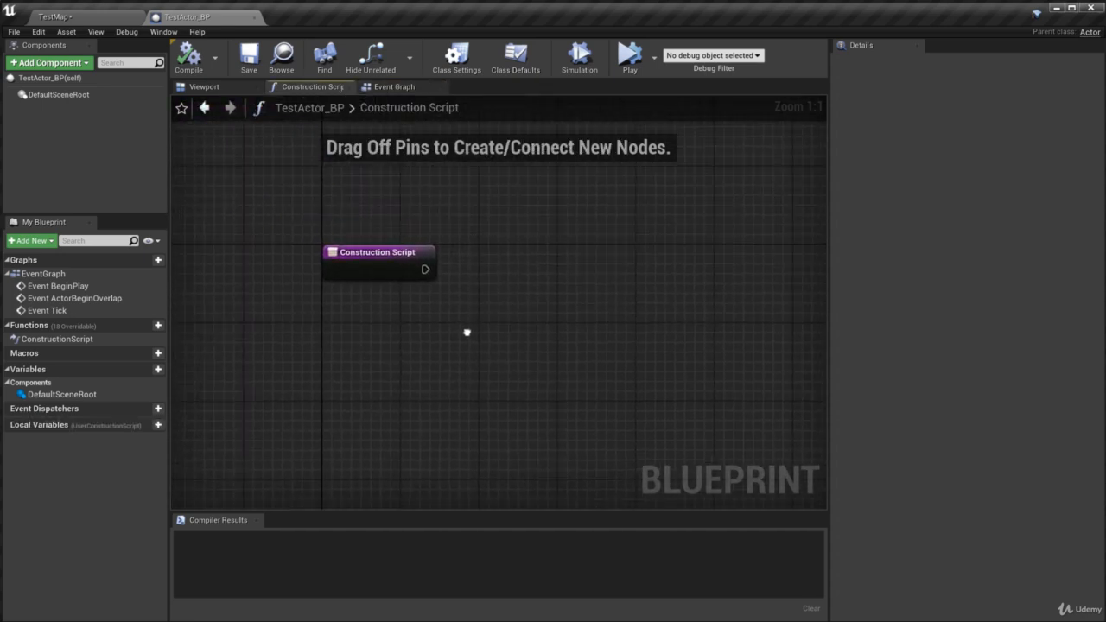
pyautogui.click(204, 86)
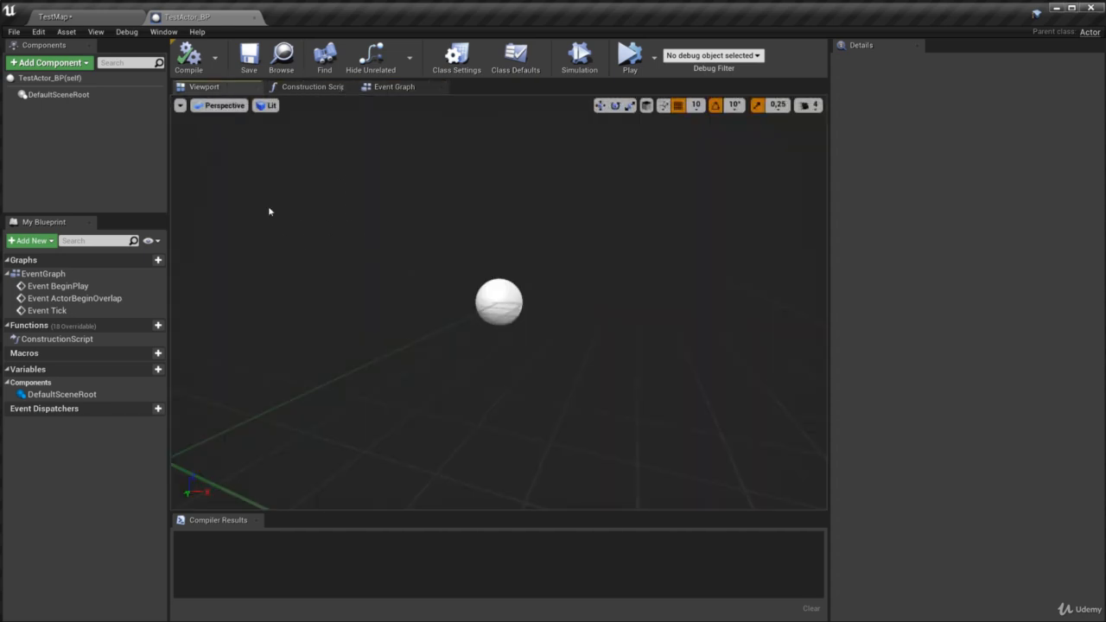
pyautogui.click(307, 89)
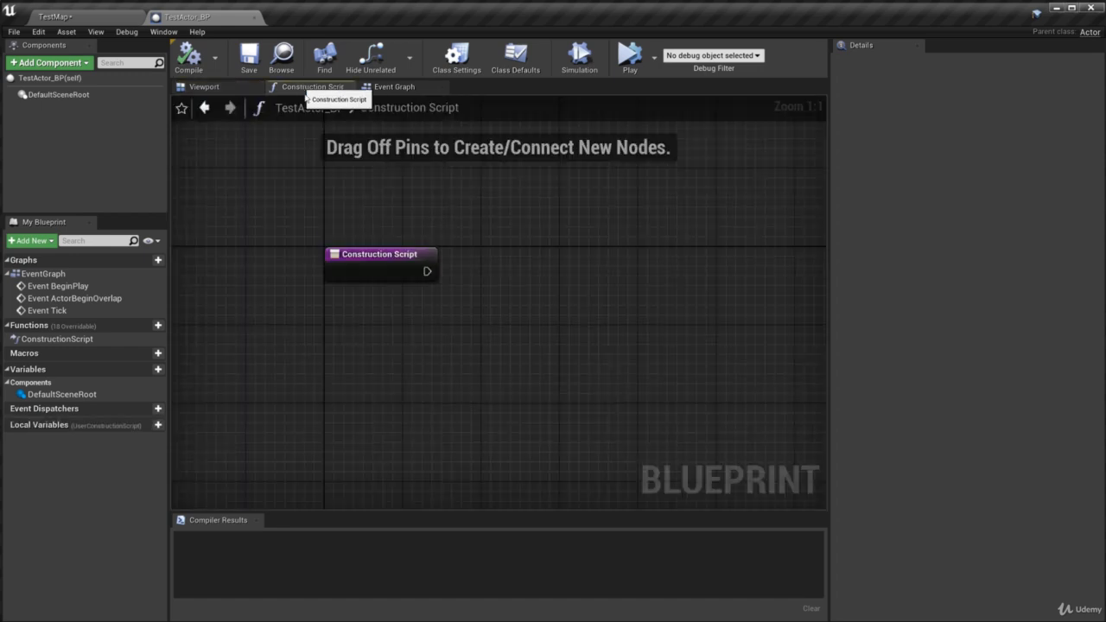
pyautogui.click(421, 277)
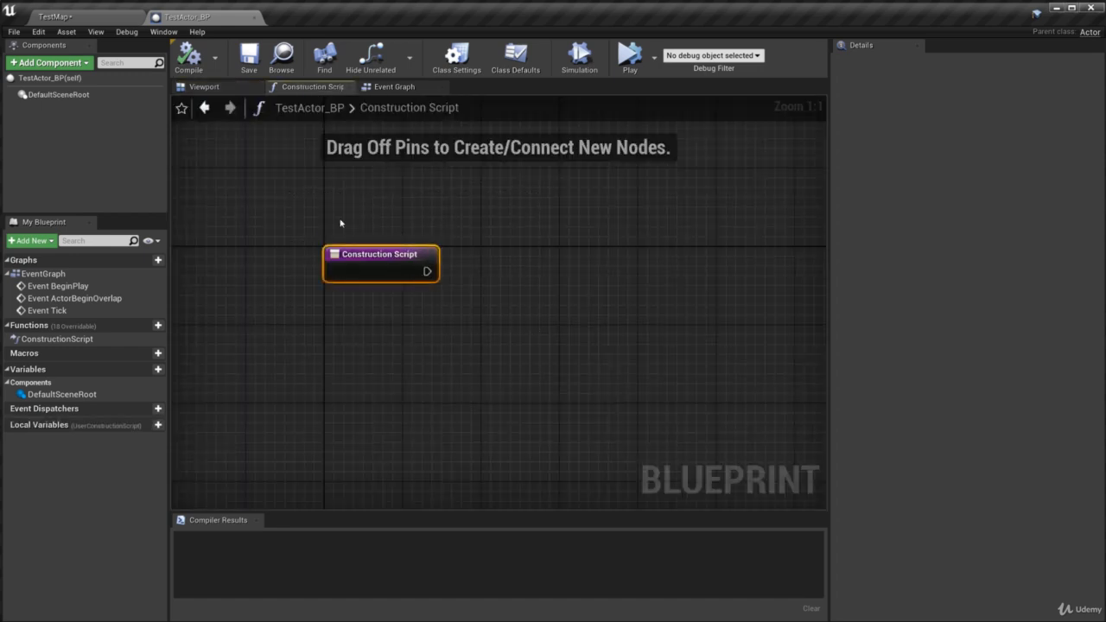
pyautogui.moveTo(335, 223); pyautogui.dragTo(474, 327)
pyautogui.click(484, 308)
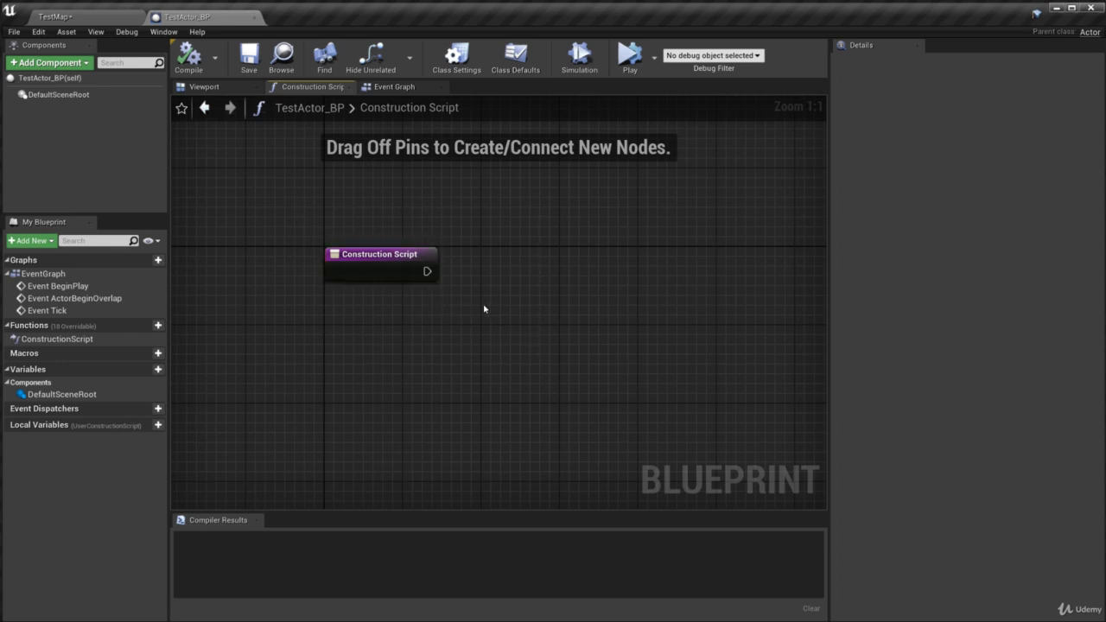
# Delete the Event BeginPlay node from TestActor_BP's event graph and add a new one above Event ActorBeginOverlap
pyautogui.click(396, 87)
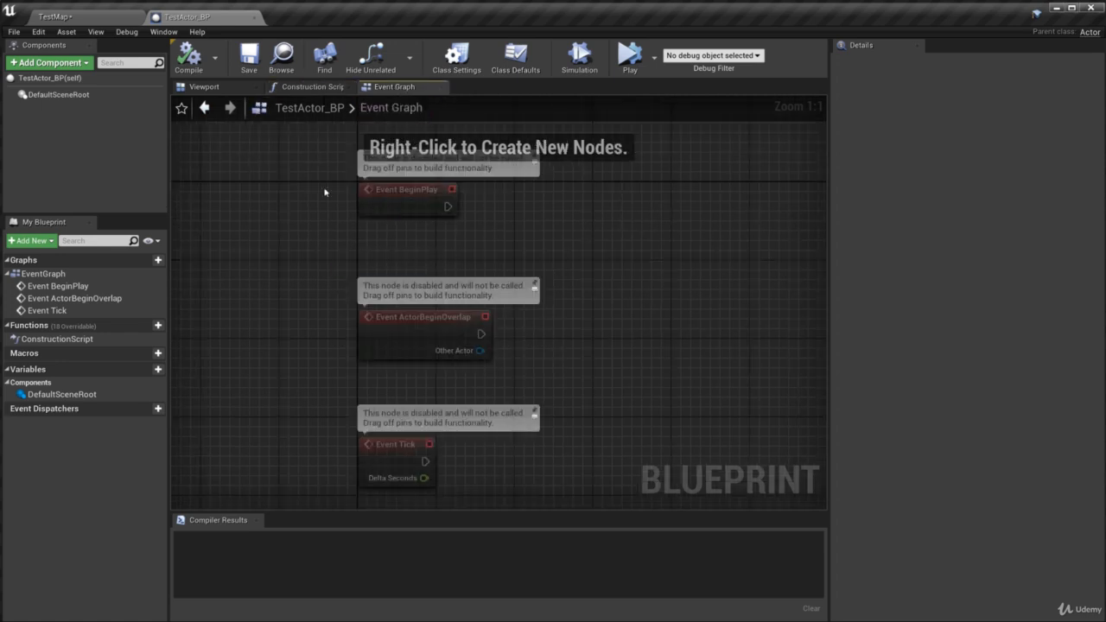
pyautogui.click(437, 201)
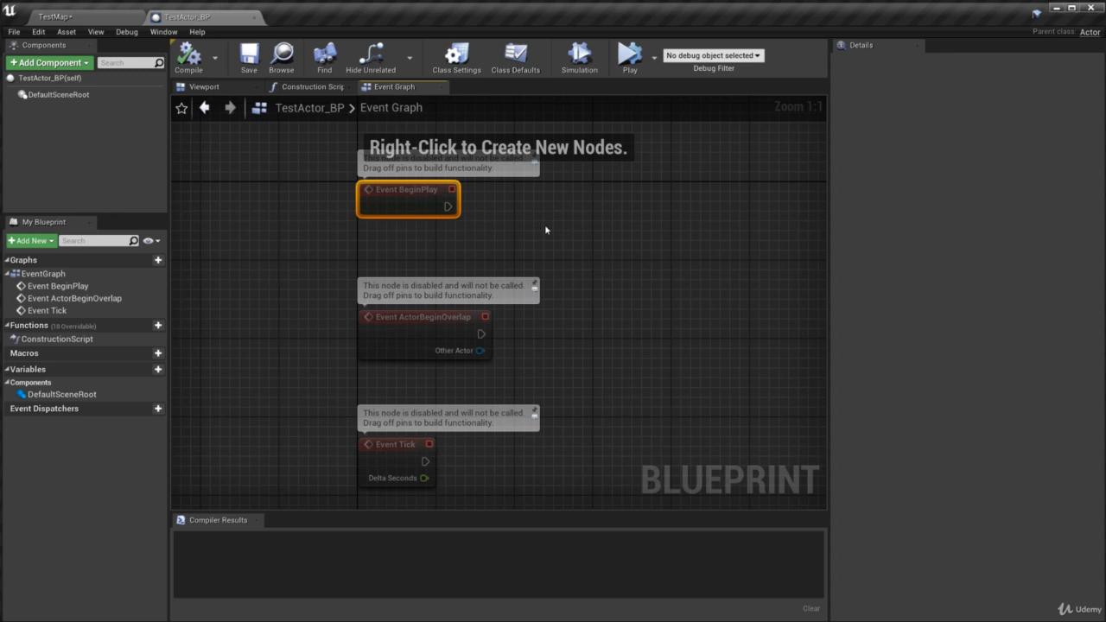
pyautogui.press('Delete')
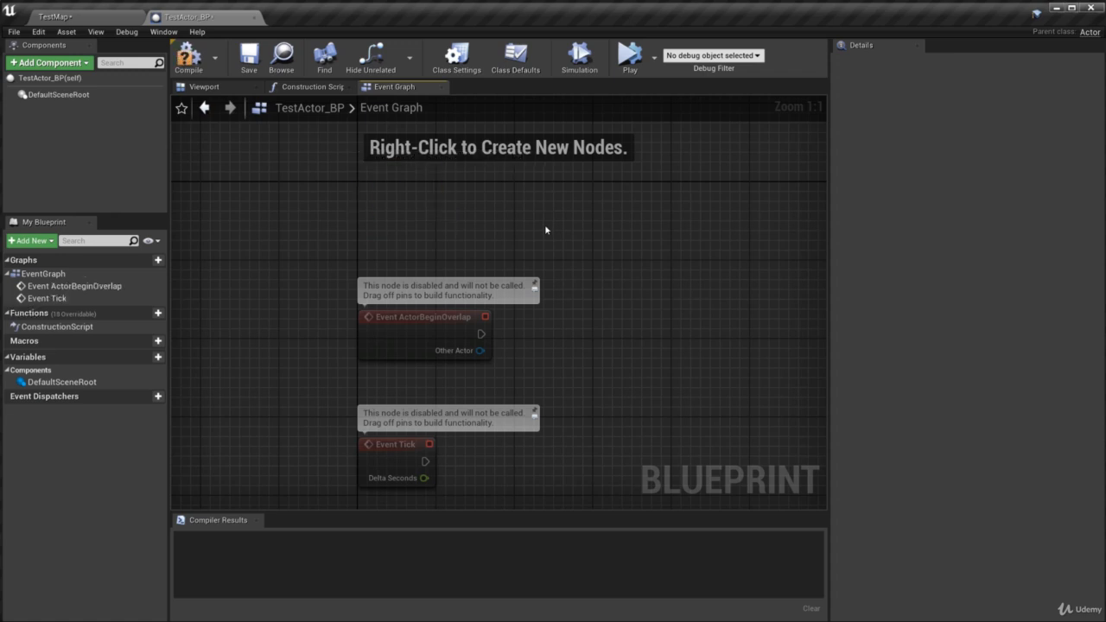
pyautogui.rightClick(389, 195)
pyautogui.write('begin pla')
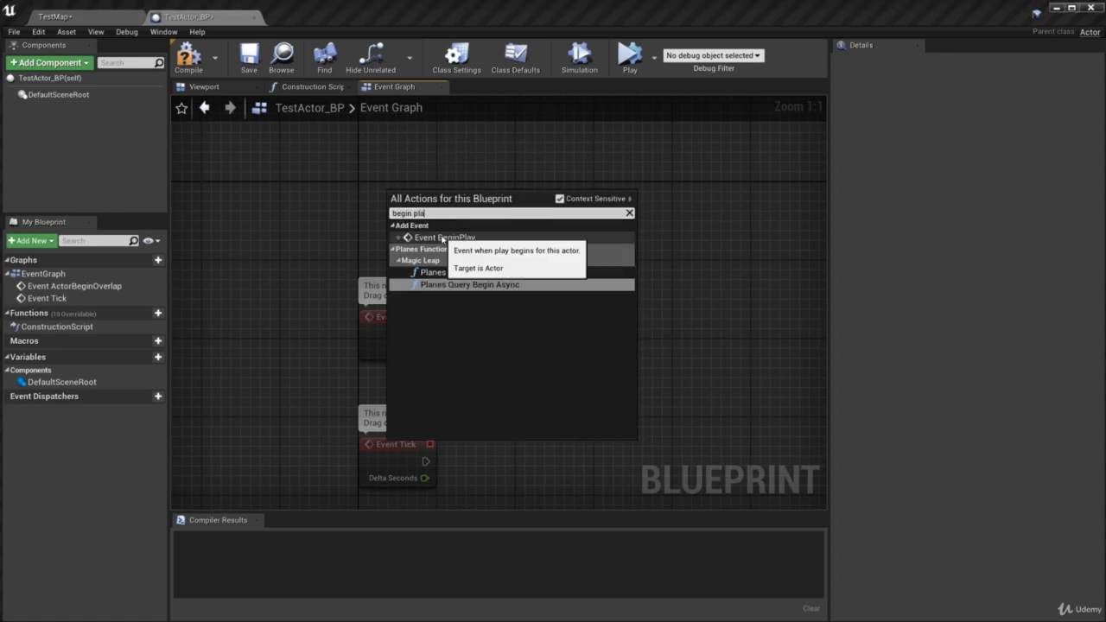
pyautogui.click(439, 238)
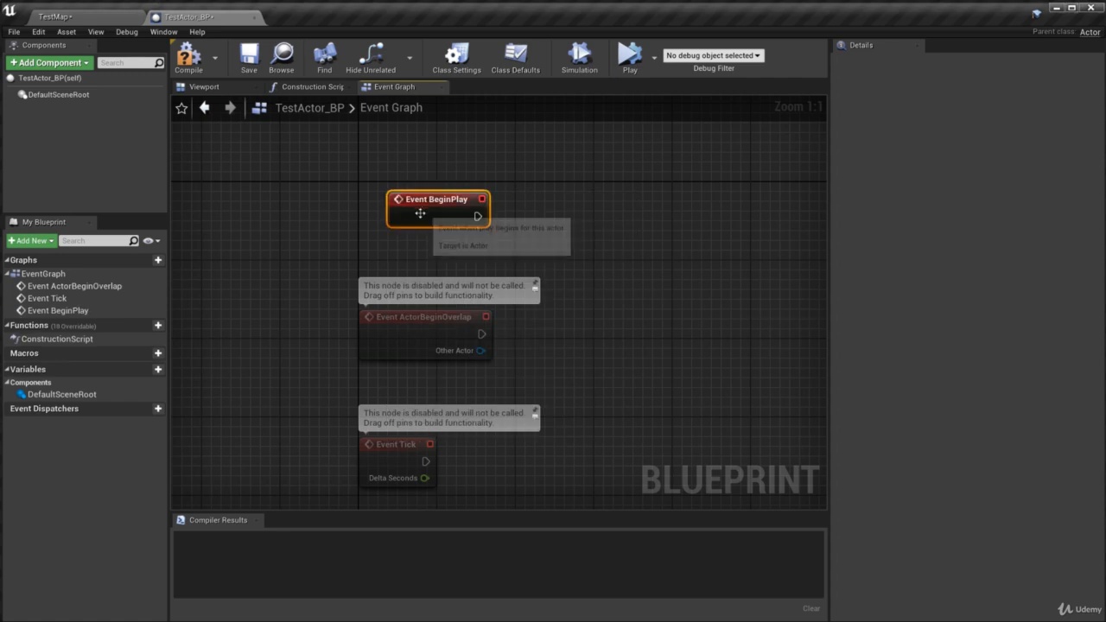
pyautogui.moveTo(400, 204); pyautogui.dragTo(371, 204)
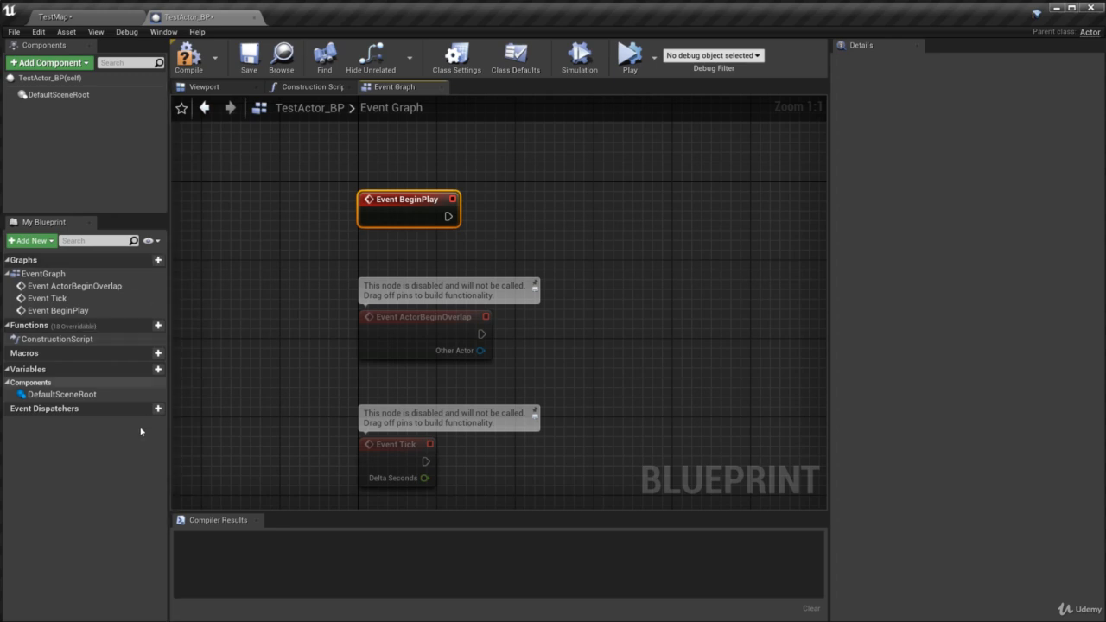
# Inspect the DefaultSceneRoot sphere in the Viewport and the details of the TestActor_BP (self) entry
pyautogui.click(206, 86)
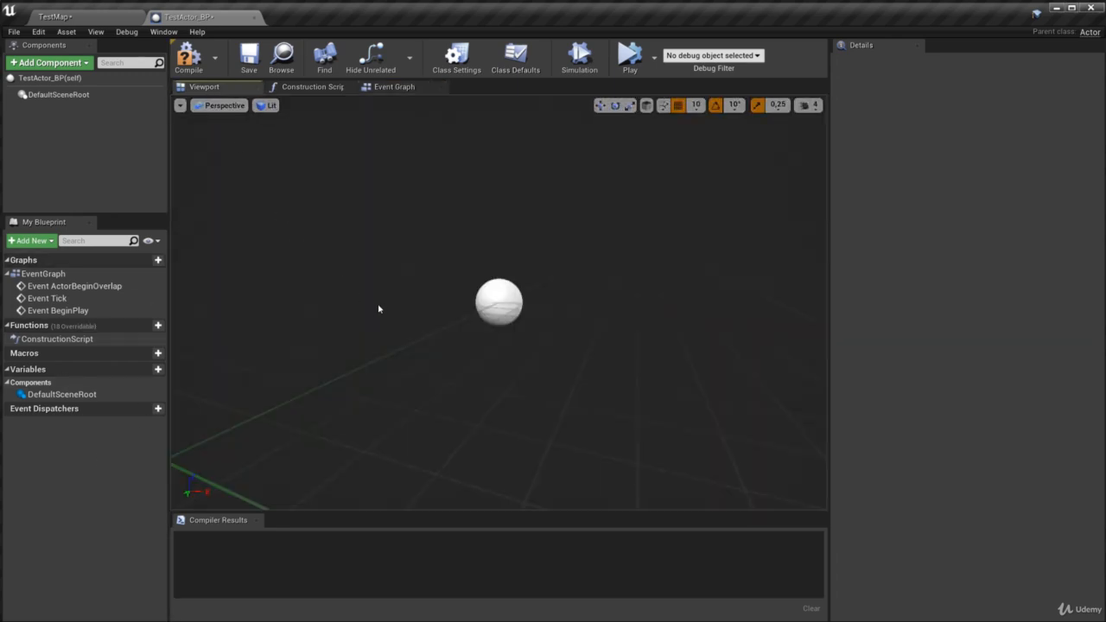
pyautogui.click(499, 298)
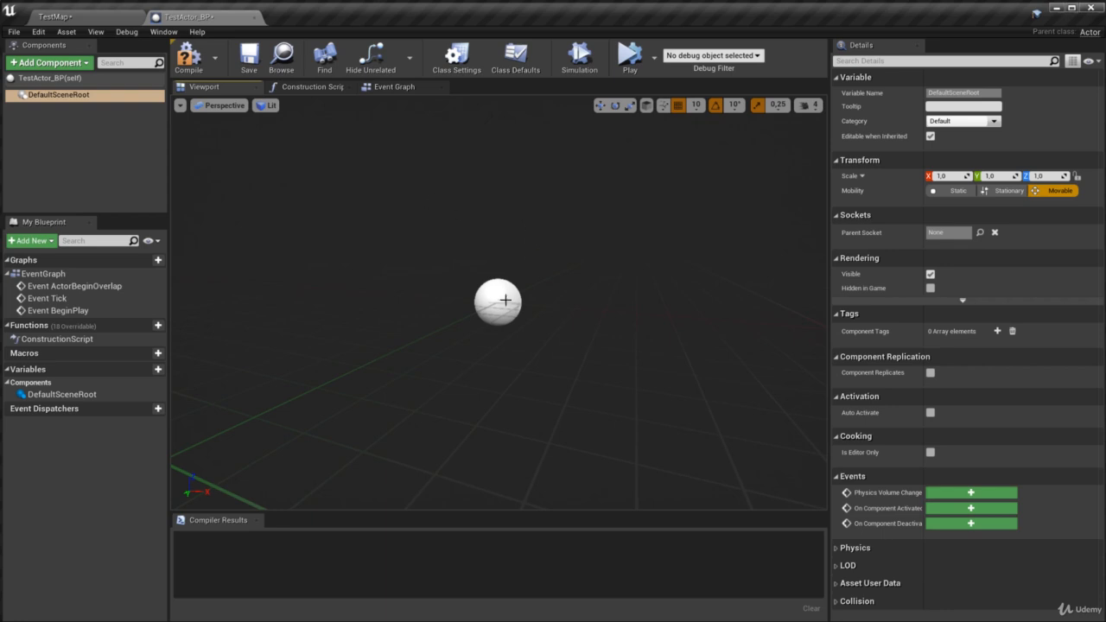
pyautogui.moveTo(506, 300); pyautogui.dragTo(525, 298, button='right')
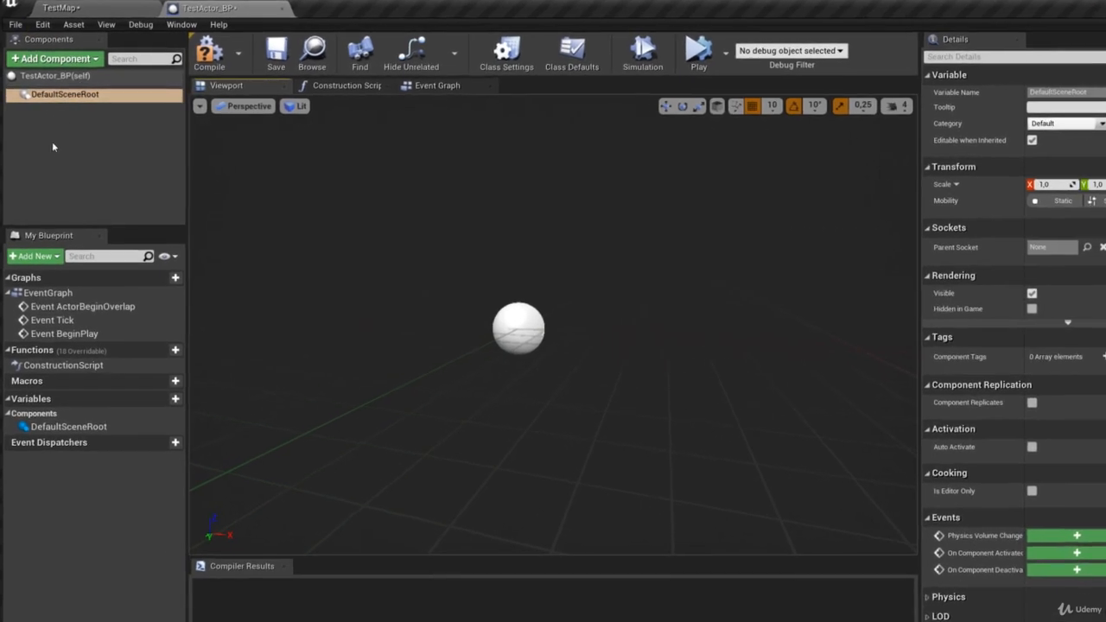
pyautogui.click(48, 75)
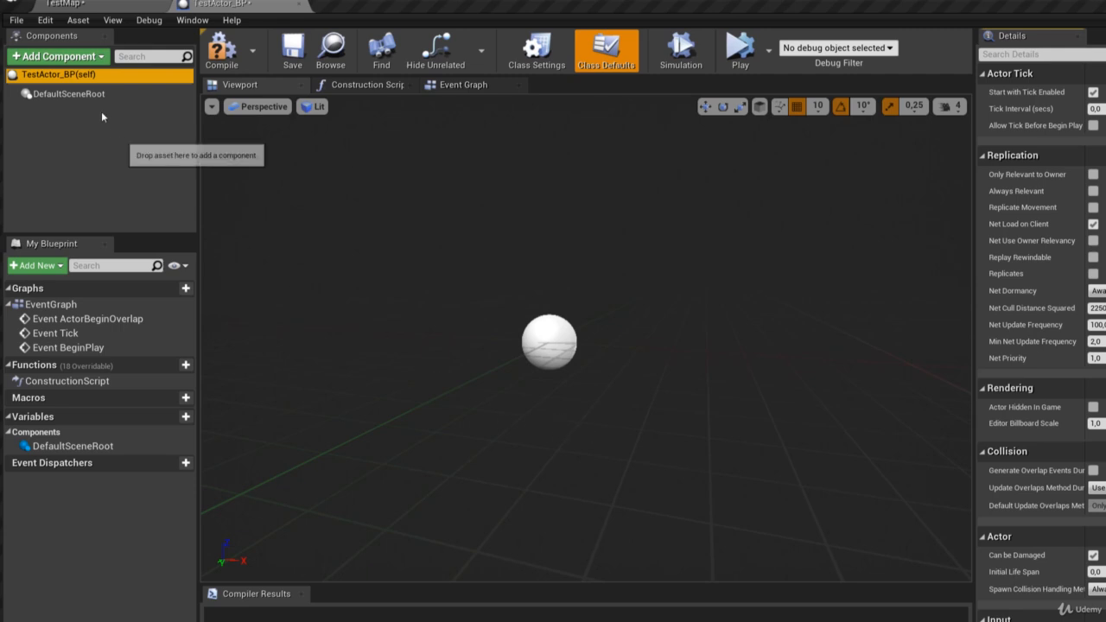
# Add a Cube component under DefaultSceneRoot, keeping the name Cube
pyautogui.click(67, 94)
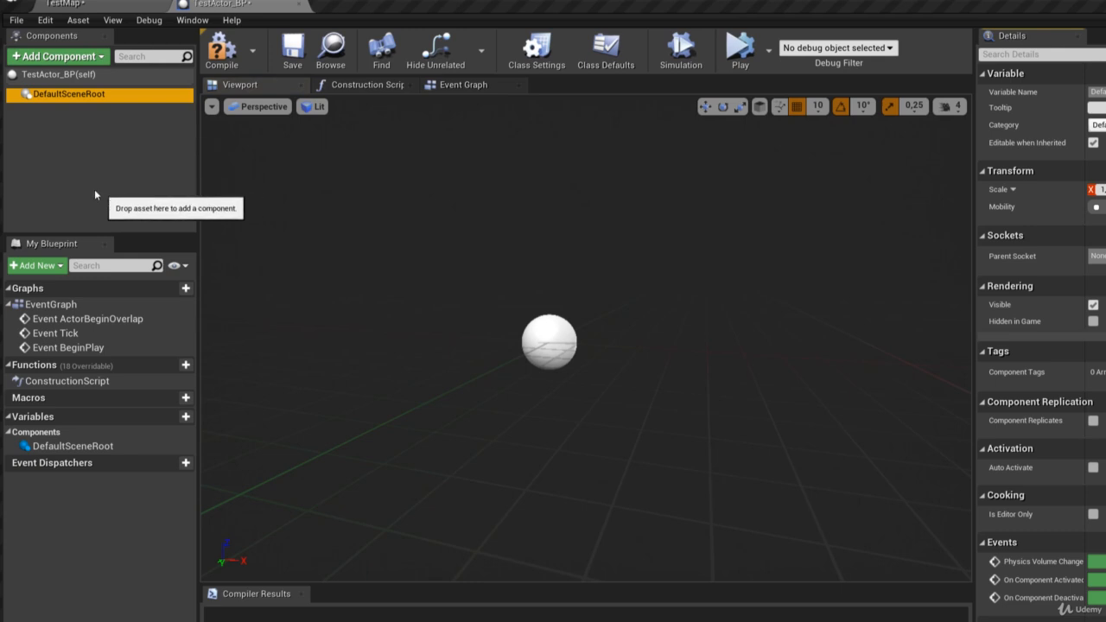
pyautogui.click(59, 60)
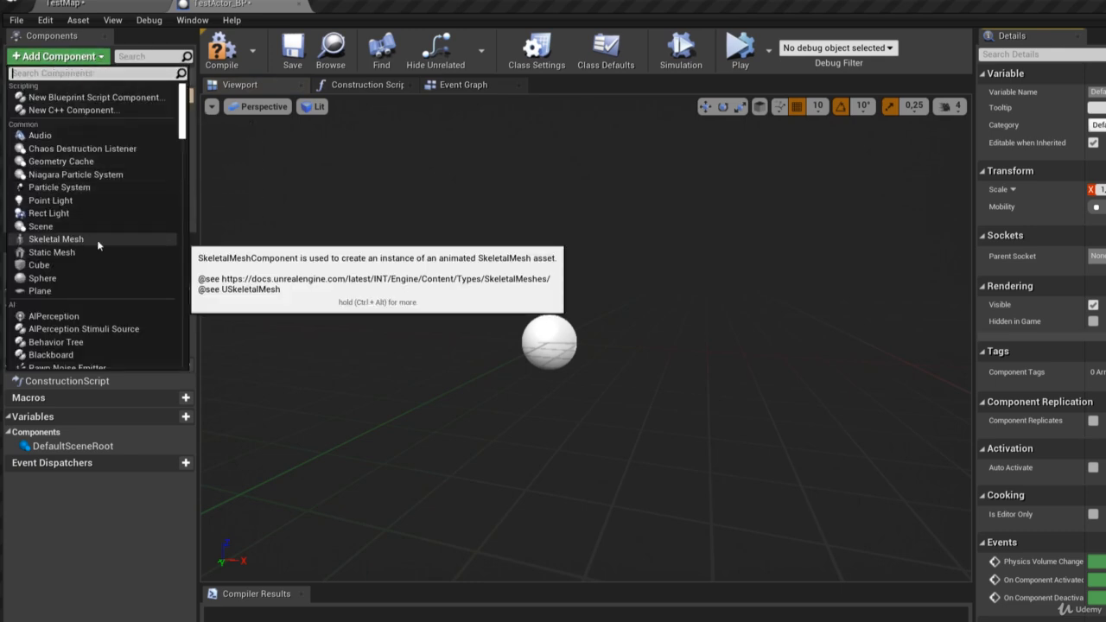
pyautogui.click(43, 266)
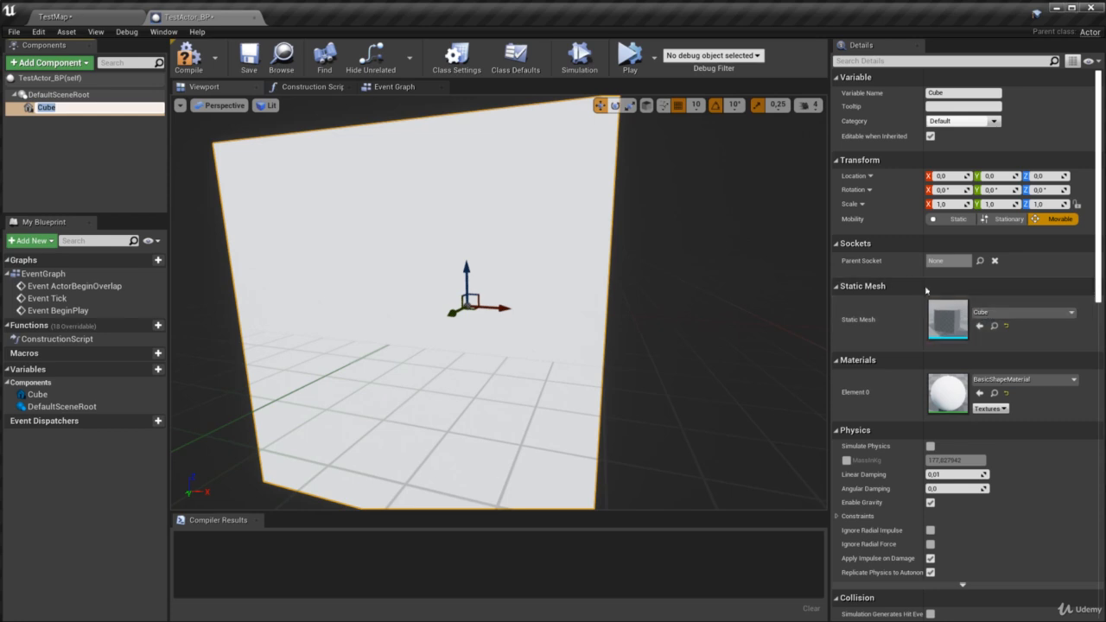
pyautogui.click(978, 315)
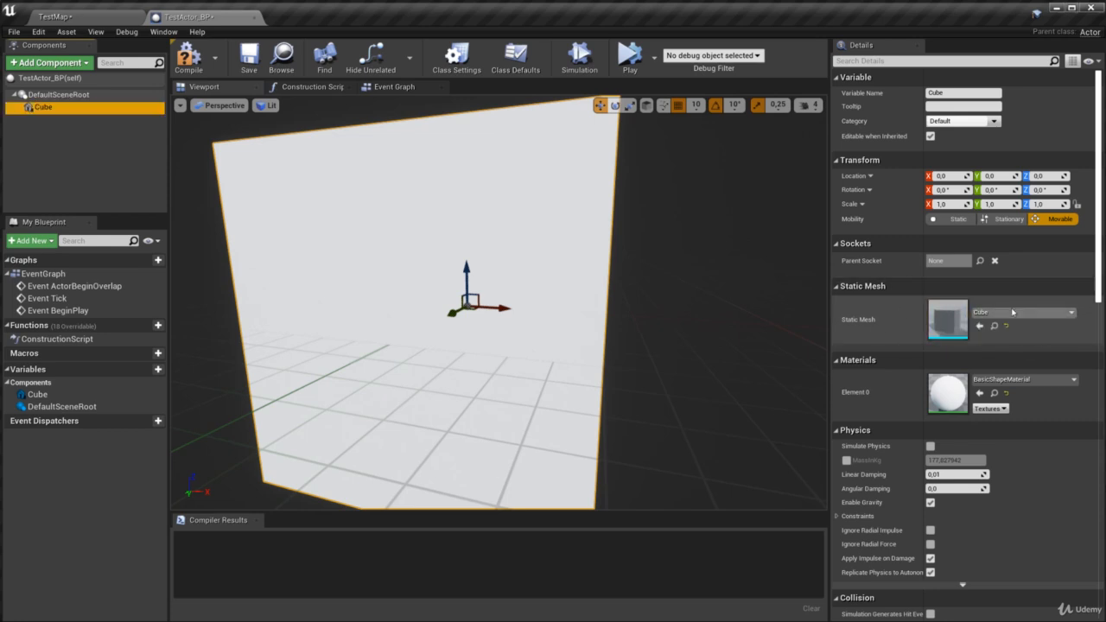
# Try Pillar_50x500 as the Cube component's static mesh, and undo the mesh change
pyautogui.click(985, 313)
pyautogui.click(968, 462)
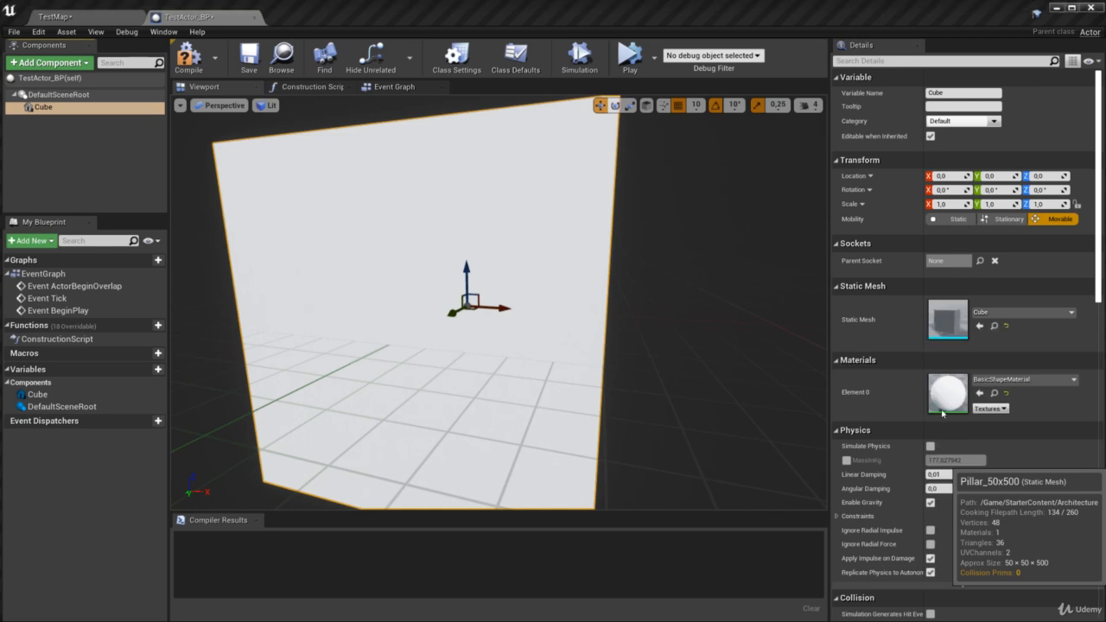
pyautogui.click(38, 31)
pyautogui.click(55, 53)
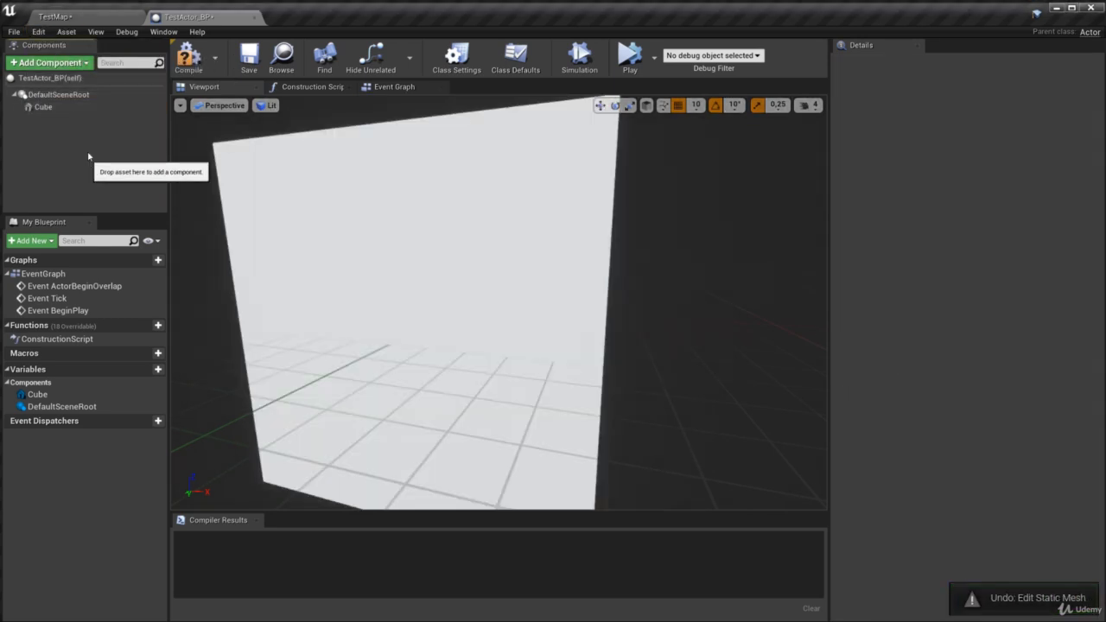
# Review the DefaultSceneRoot and Cube components, and compile and save the TestActor_BP Blueprint
pyautogui.click(51, 96)
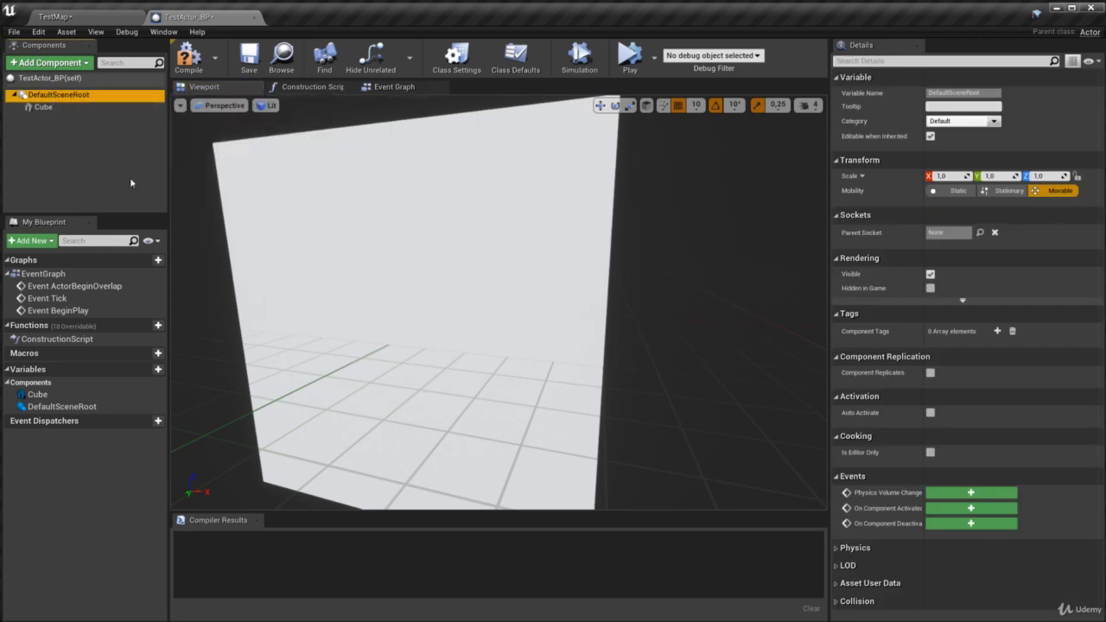
pyautogui.click(43, 108)
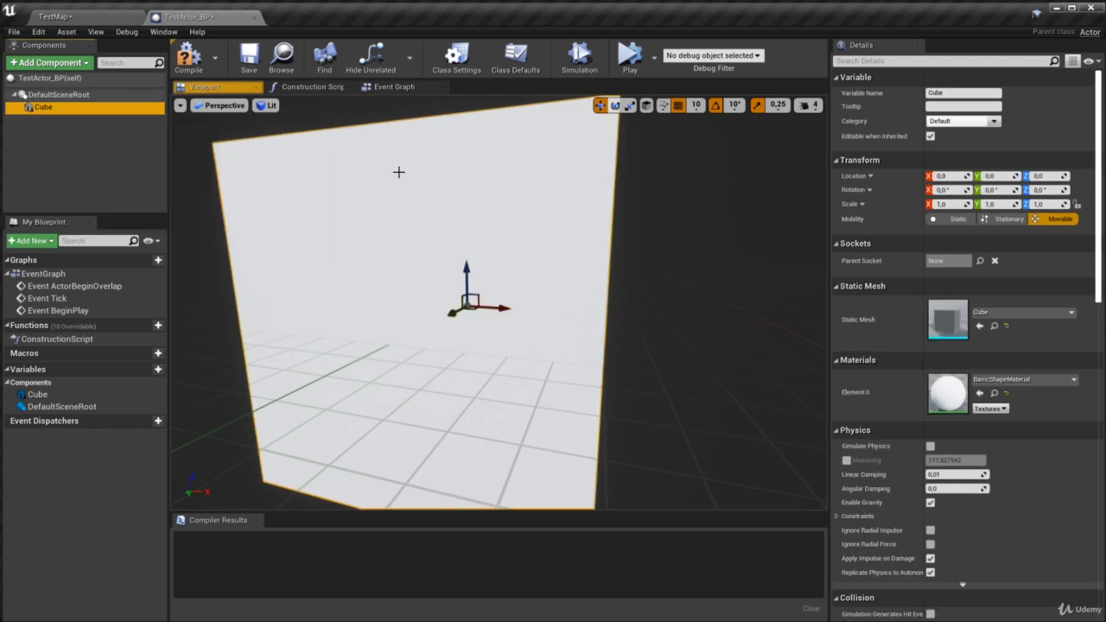
pyautogui.click(190, 59)
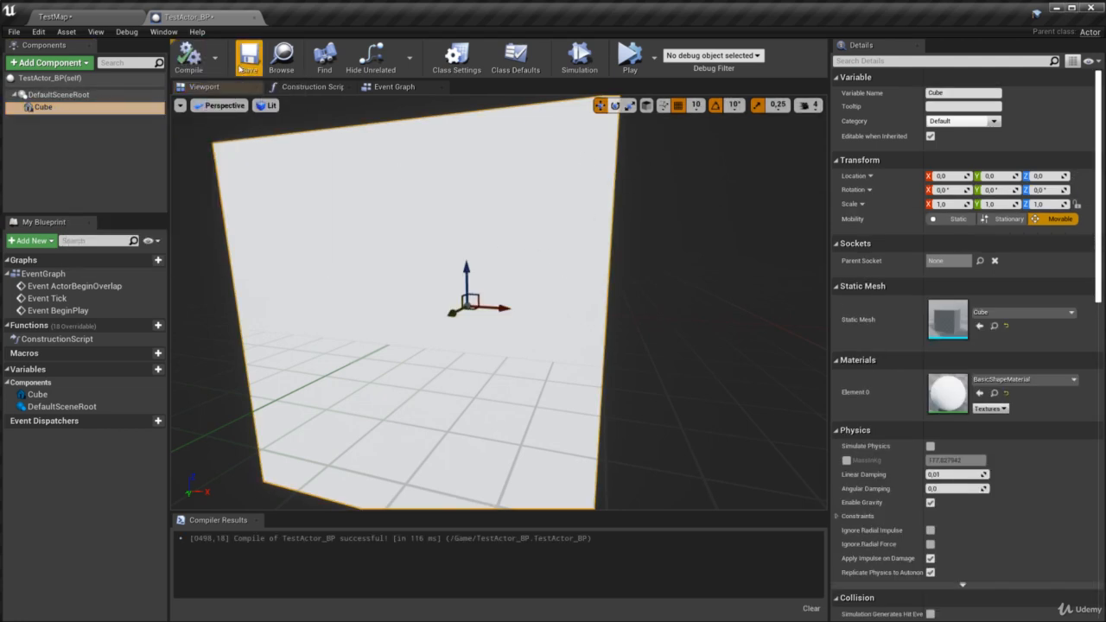
# Return to the TestMap level, delete the TestActor_BP cube at the floor's far left corner, and select the remaining one
pyautogui.click(87, 16)
pyautogui.click(389, 239)
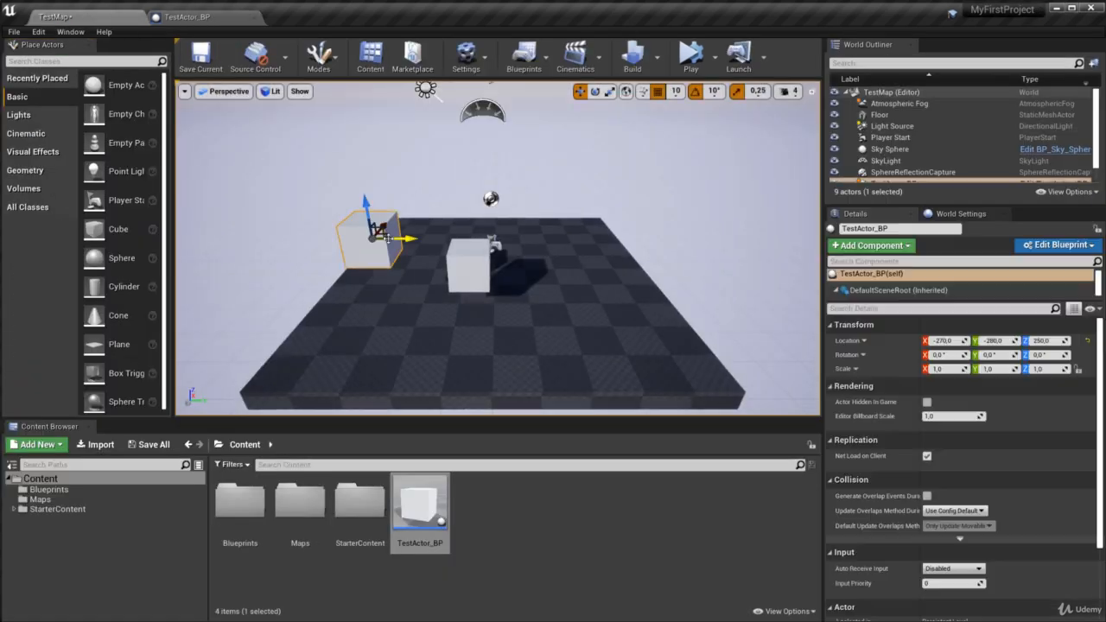
pyautogui.press('Delete')
pyautogui.click(473, 266)
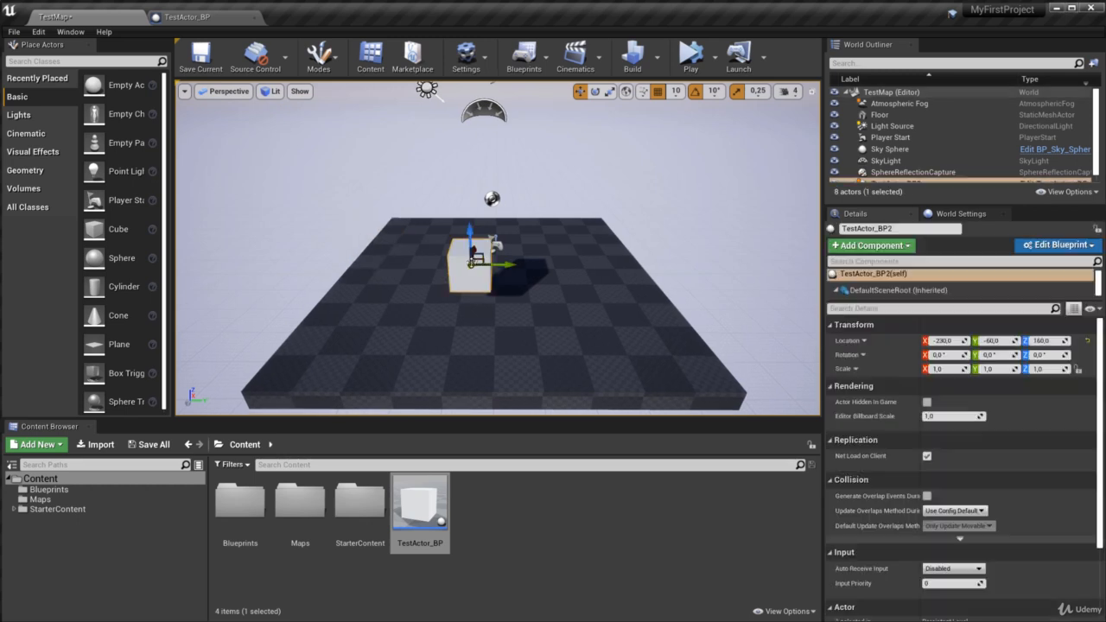
# Raise the selected TestActor_BP cube to about Z 310 above the floor, and snap it down to the floor
pyautogui.moveTo(470, 235); pyautogui.dragTo(470, 178)
pyautogui.press('d')
pyautogui.moveTo(484, 198); pyautogui.dragTo(416, 198, button='right')
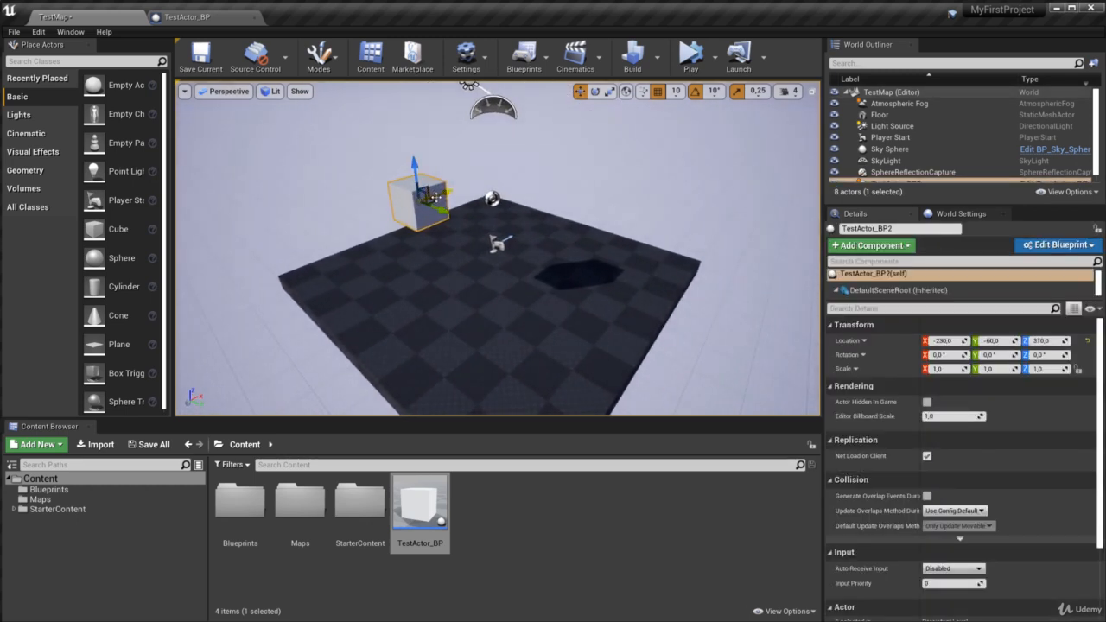
pyautogui.press('End')
pyautogui.press('End')
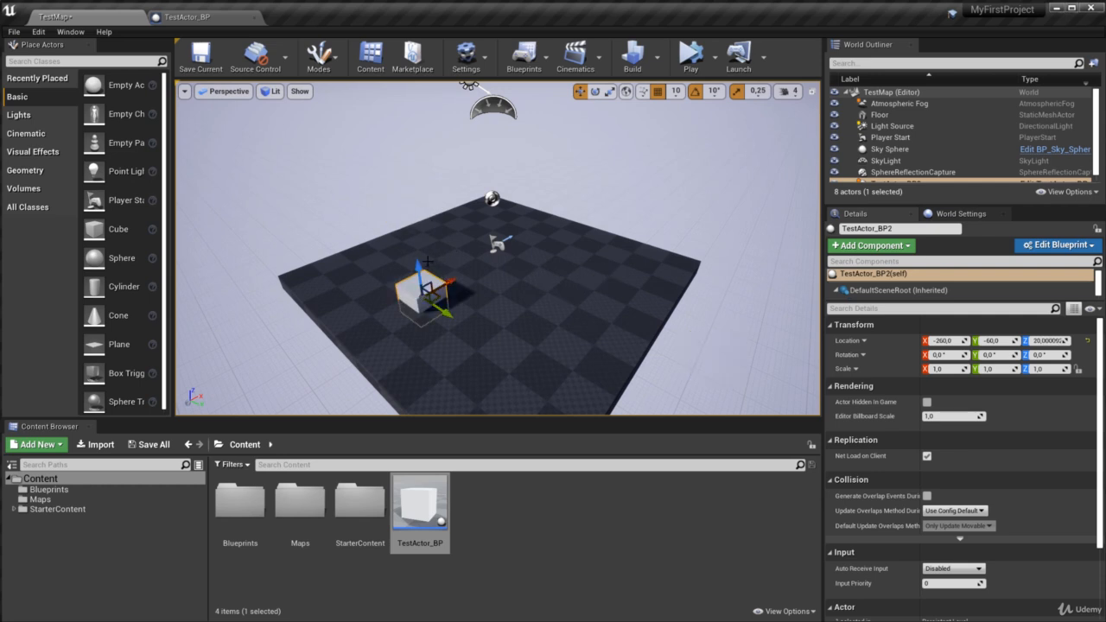
# Lift the cube to about Z 280, snap it to the floor again, and raise it to about Z 160
pyautogui.moveTo(420, 265); pyautogui.dragTo(404, 186)
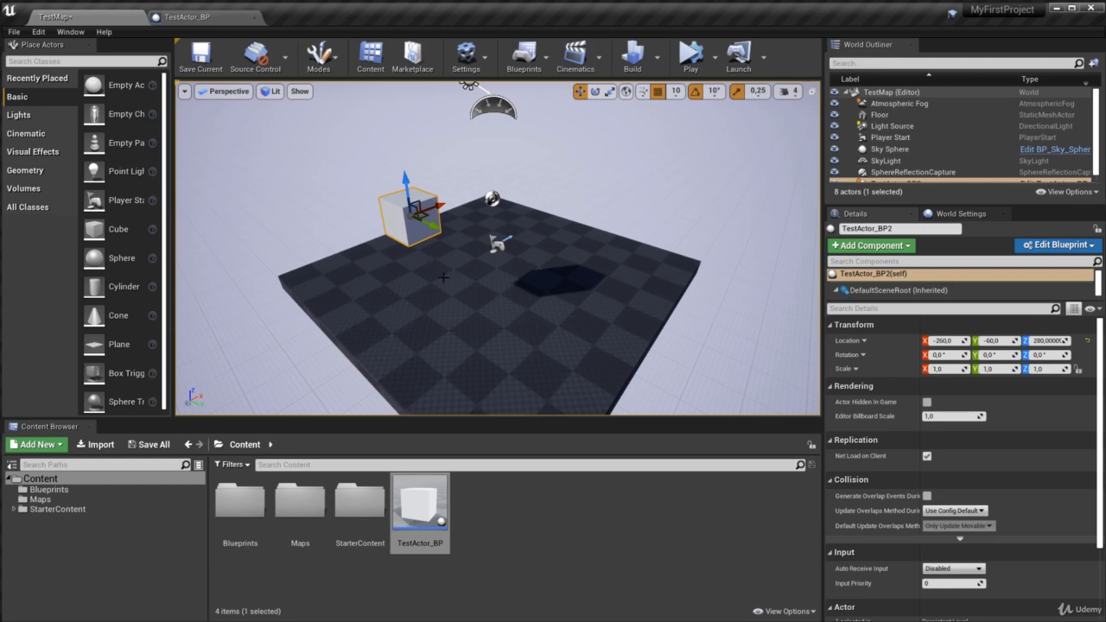
pyautogui.press('End')
pyautogui.moveTo(459, 264); pyautogui.dragTo(382, 256, button='right')
pyautogui.press('w')
pyautogui.press('s')
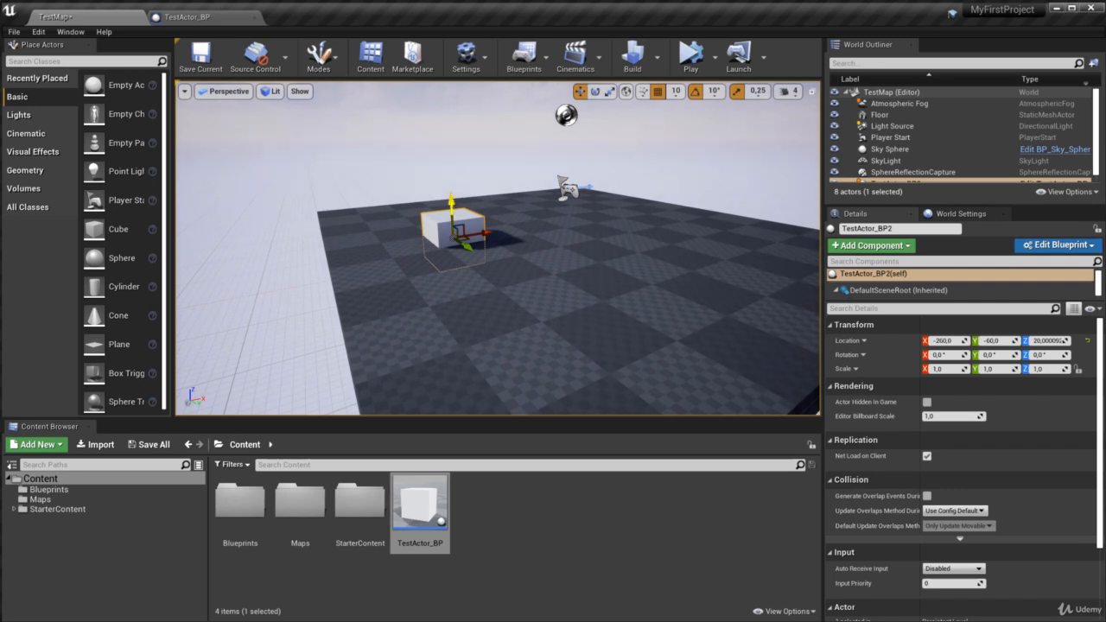
pyautogui.moveTo(461, 198); pyautogui.dragTo(449, 152)
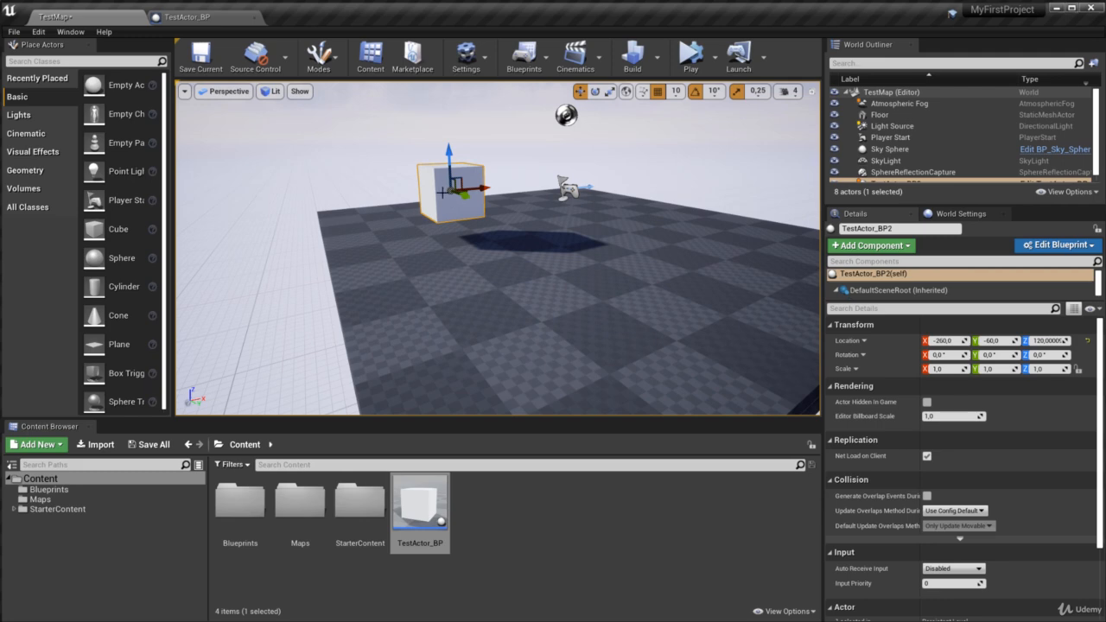
# In the TestActor_BP Blueprint, make the Cube component the new root in place of DefaultSceneRoot, and compile
pyautogui.click(190, 16)
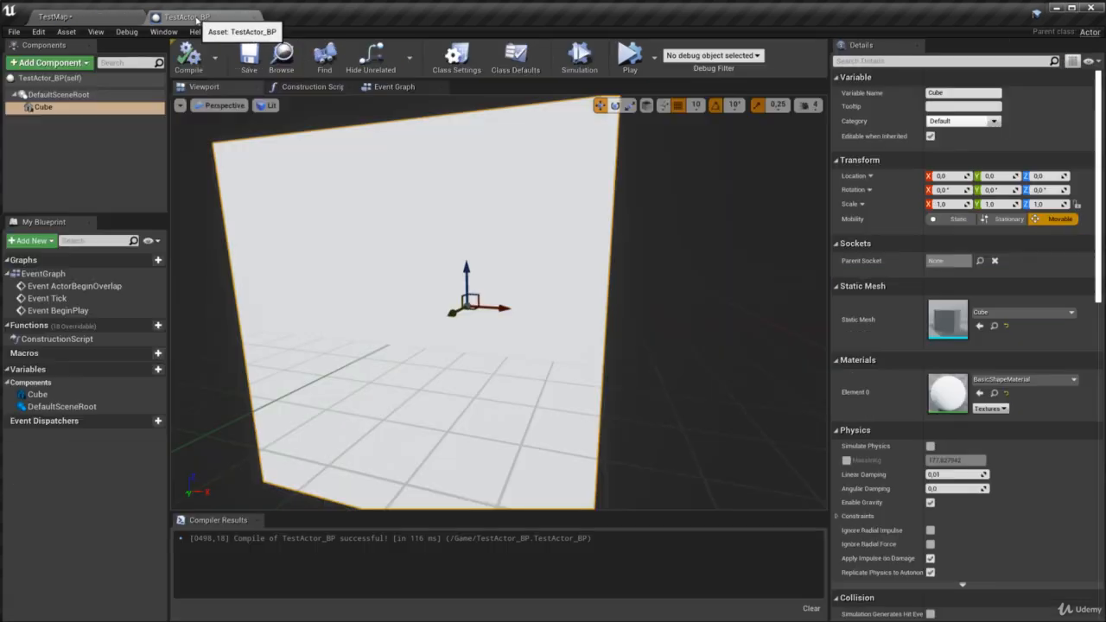
pyautogui.click(61, 95)
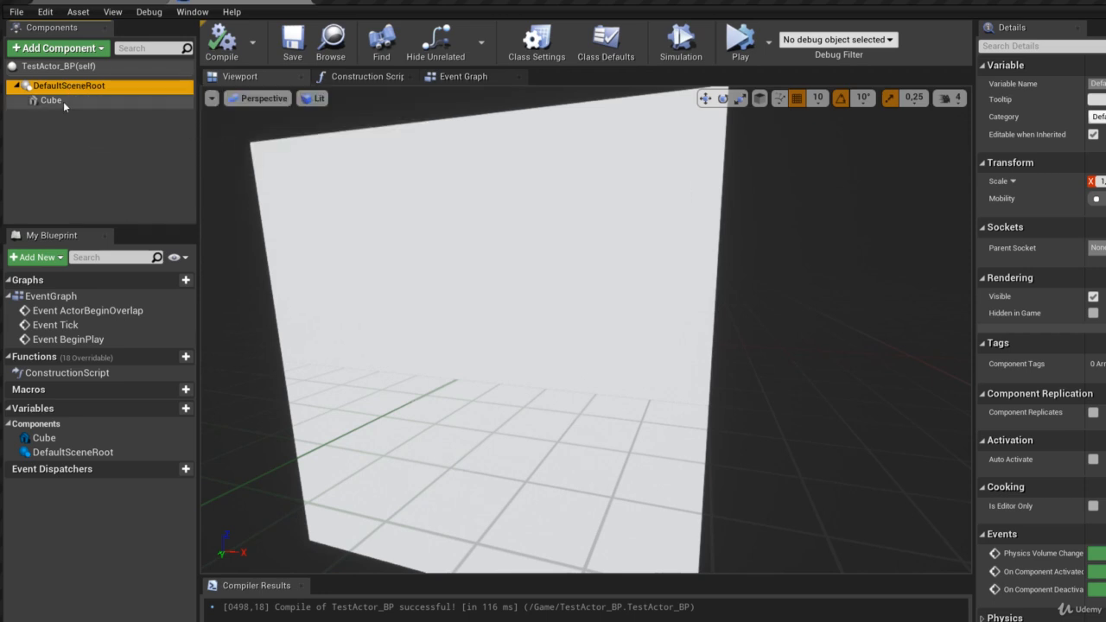
pyautogui.moveTo(50, 100); pyautogui.dragTo(61, 89)
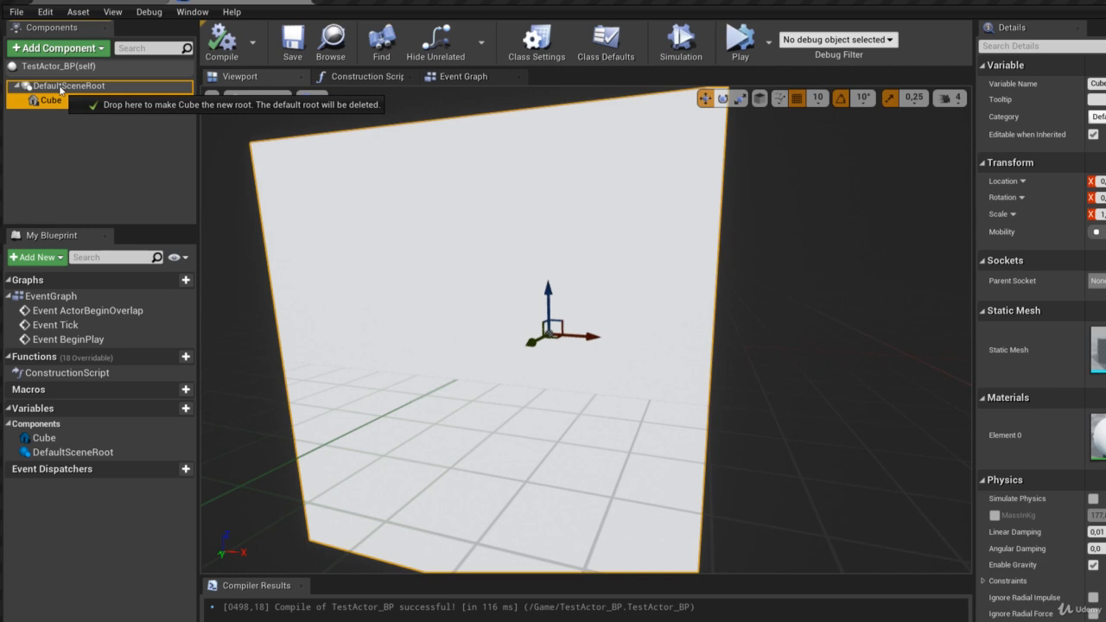
pyautogui.moveTo(60, 89); pyautogui.dragTo(60, 89)
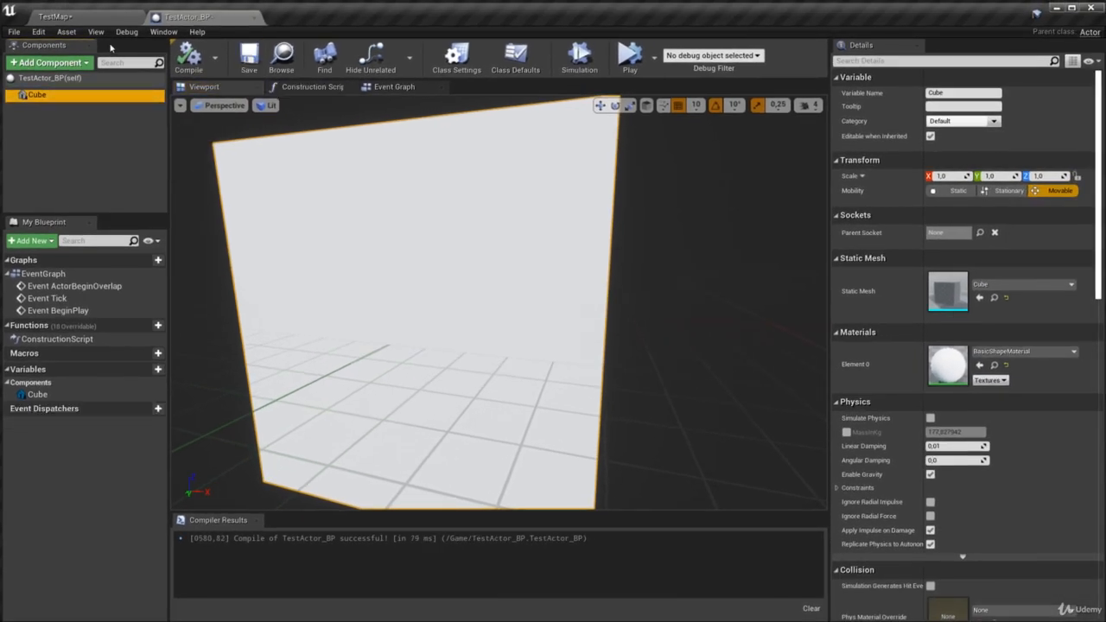
# Back in the TestMap level, snap the actor to the floor, raise it to about Z 170, and snap it down again
pyautogui.click(69, 16)
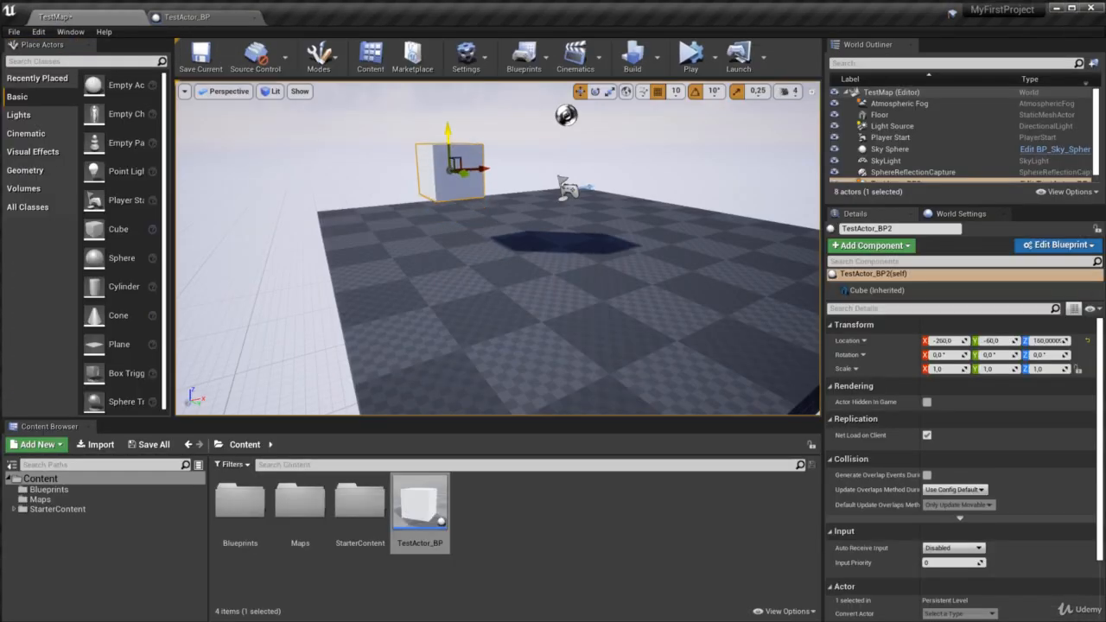
pyautogui.press('End')
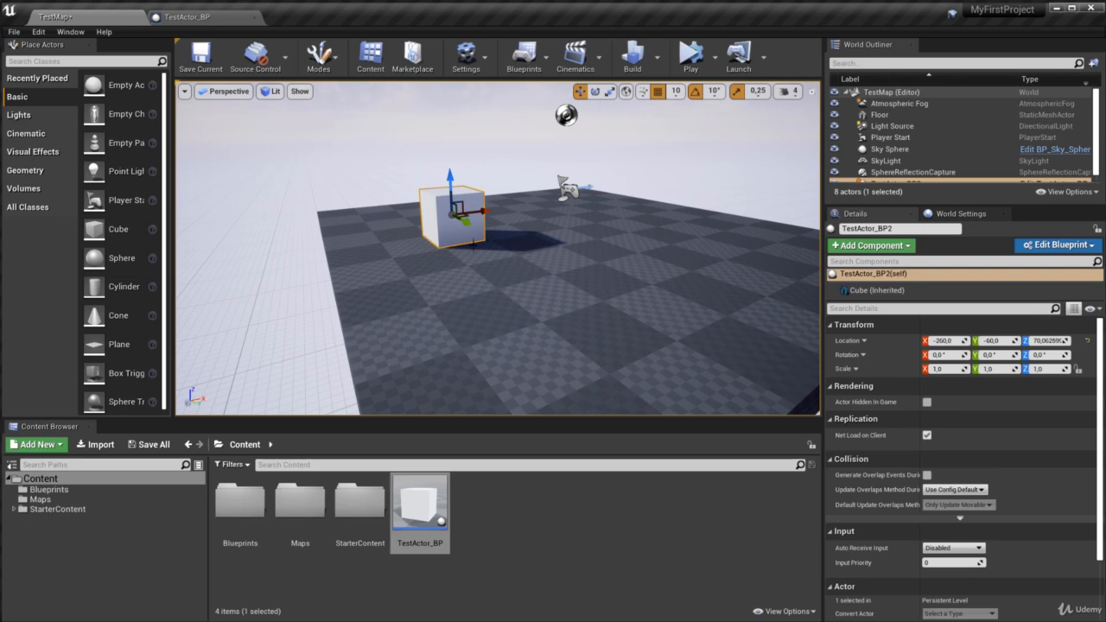
pyautogui.moveTo(442, 183); pyautogui.dragTo(443, 133)
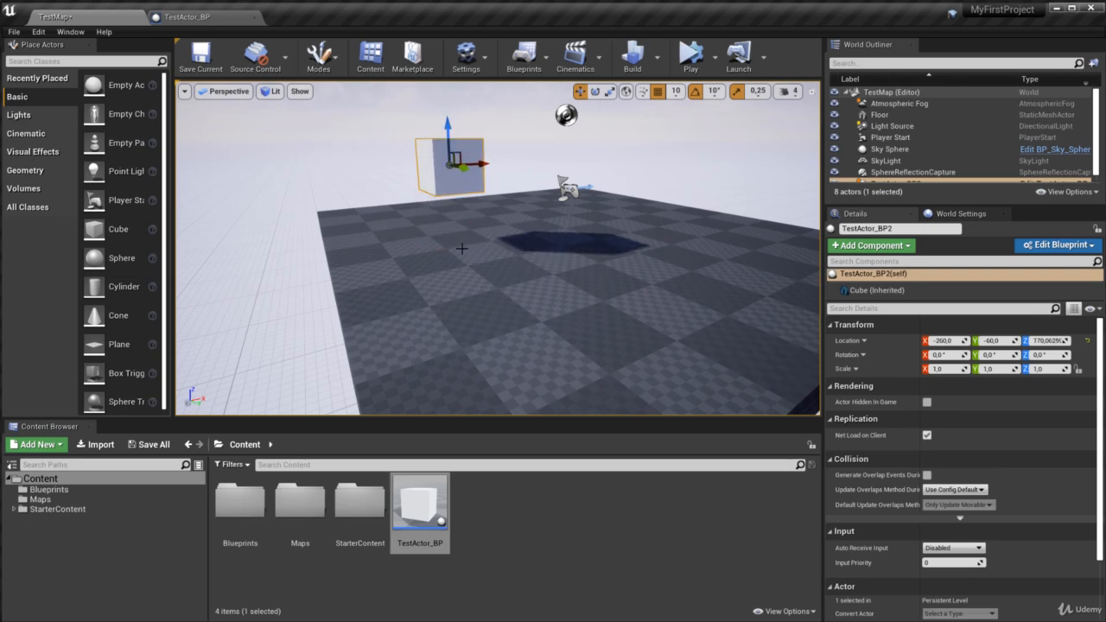
pyautogui.press('End')
# Return to TestActor_BP and search the addable components for Scene without adding one
pyautogui.click(186, 16)
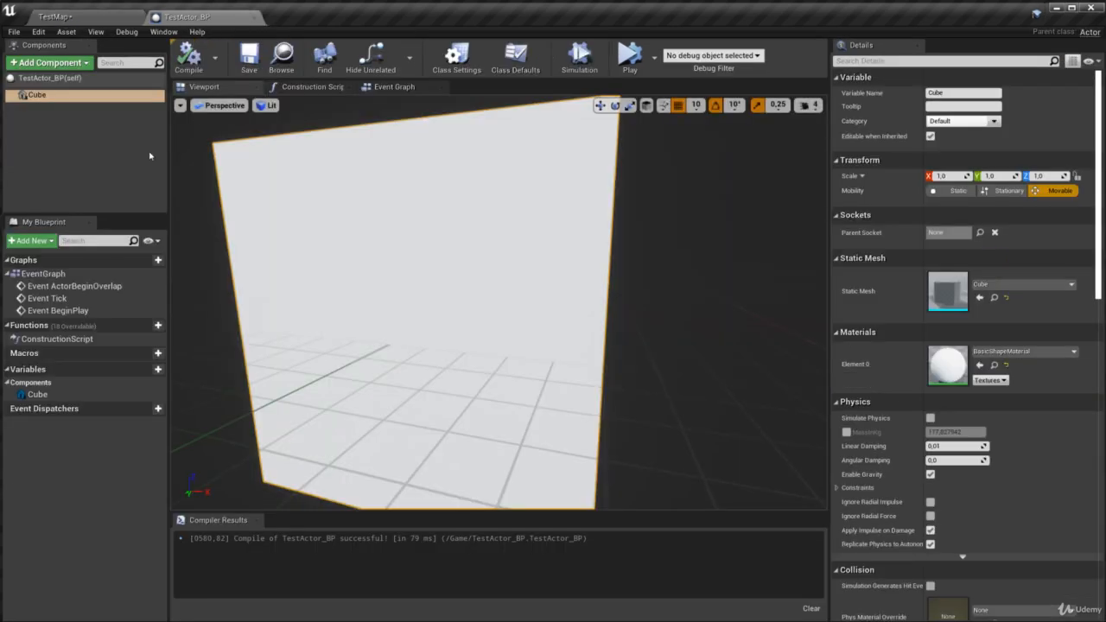
pyautogui.click(51, 63)
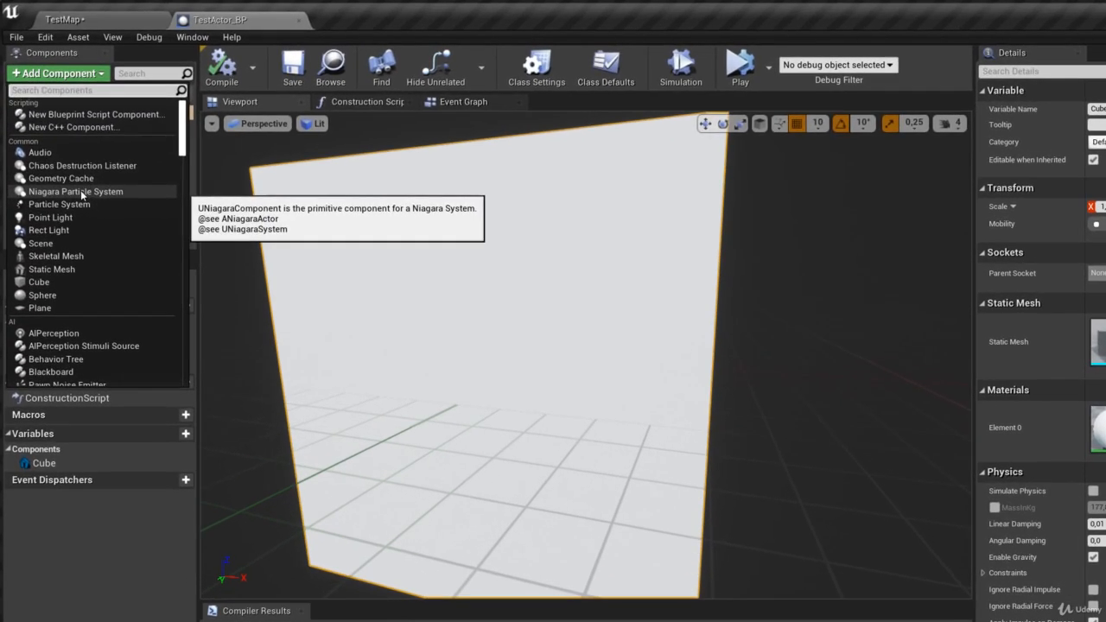
pyautogui.write('scen')
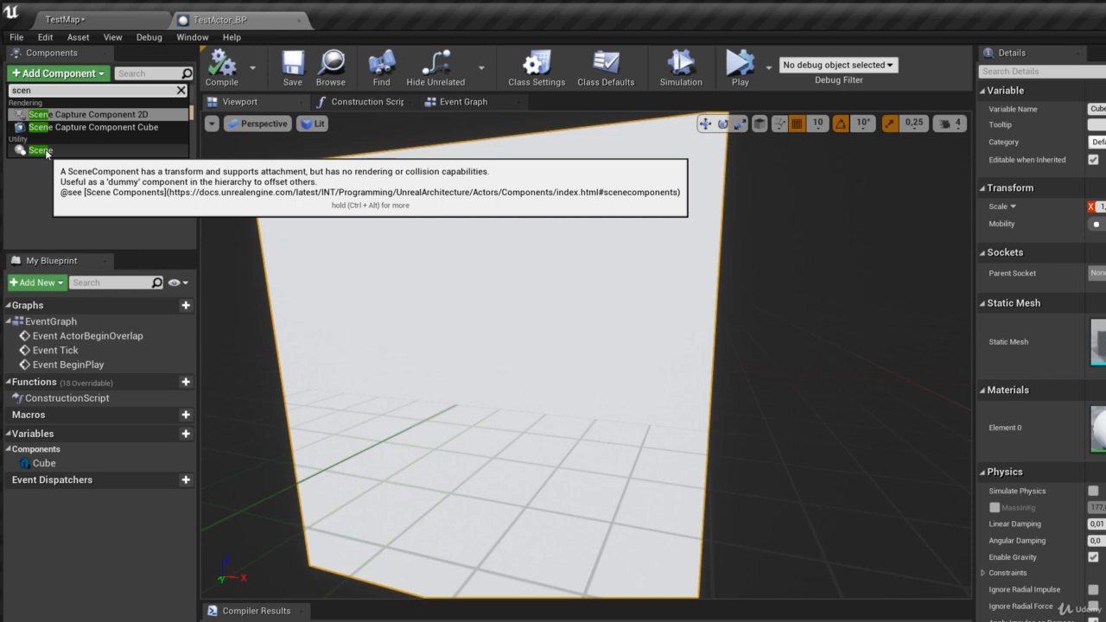
pyautogui.moveTo(45, 153); pyautogui.dragTo(47, 96)
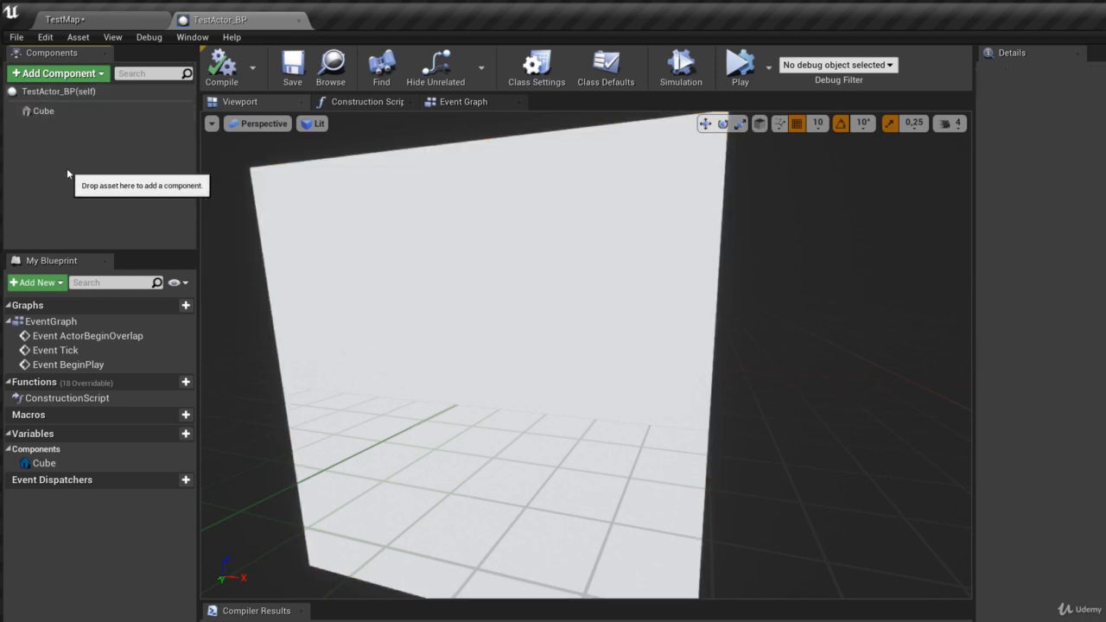
pyautogui.moveTo(67, 172); pyautogui.dragTo(56, 170)
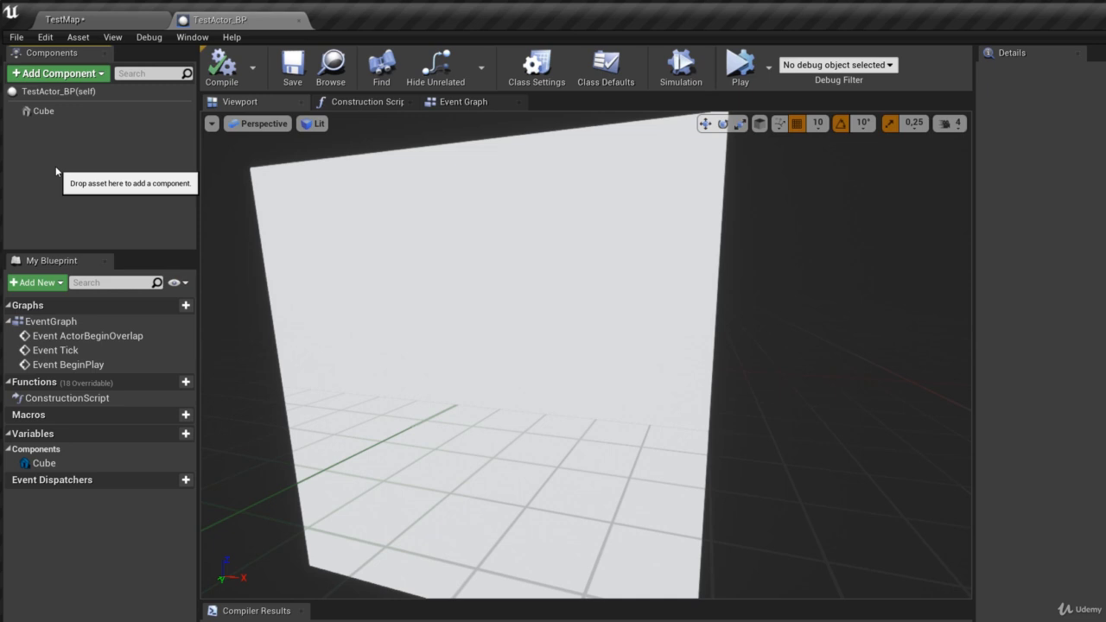
# Inspect the Cube root and the Blueprint's class defaults, and compare with the actor placed in the TestMap level
pyautogui.click(53, 109)
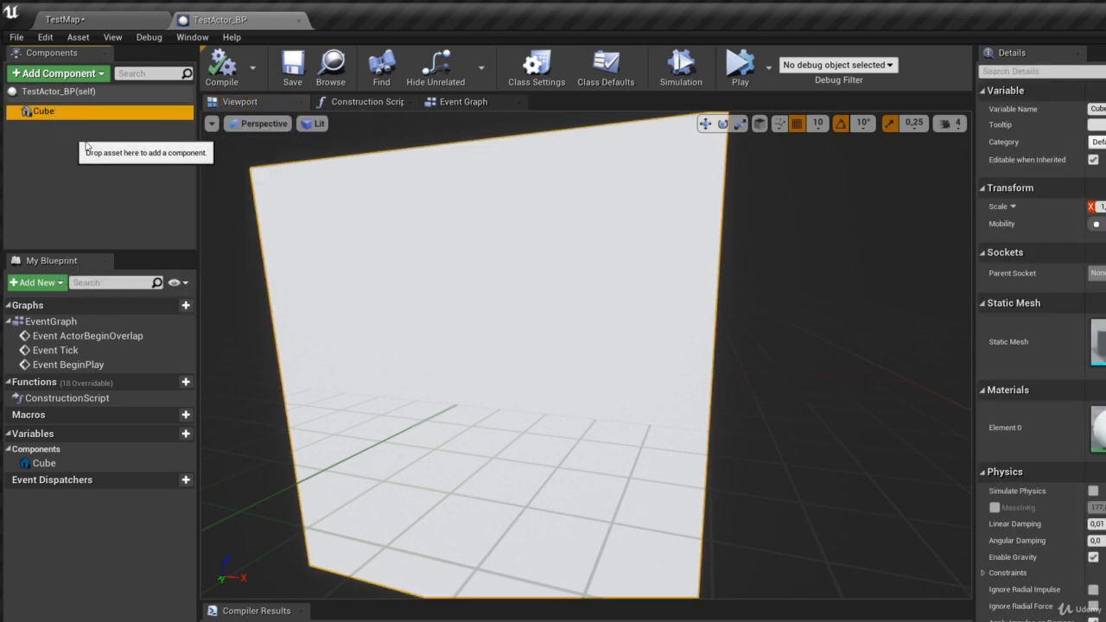
pyautogui.click(65, 92)
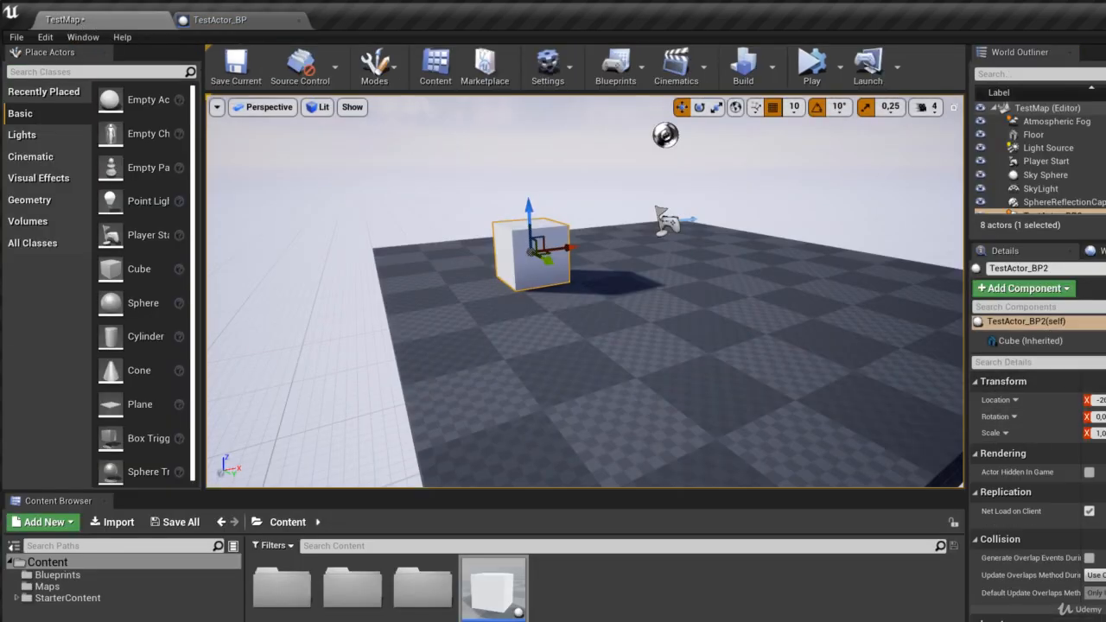
pyautogui.click(221, 19)
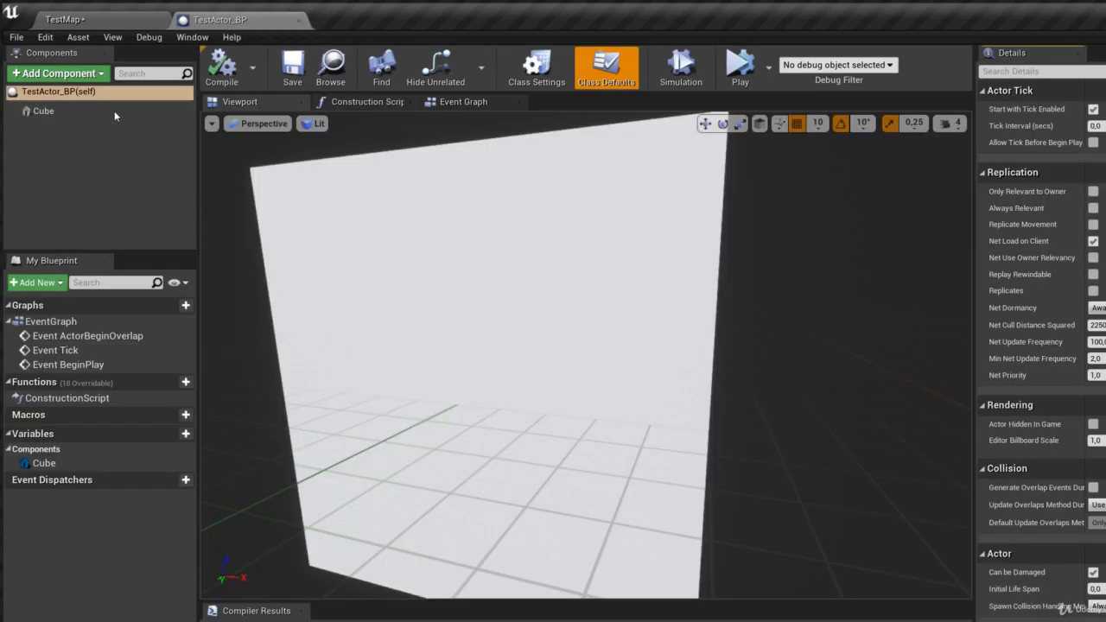
# Add a Point Light component under the Cube root of TestActor_BP
pyautogui.click(52, 112)
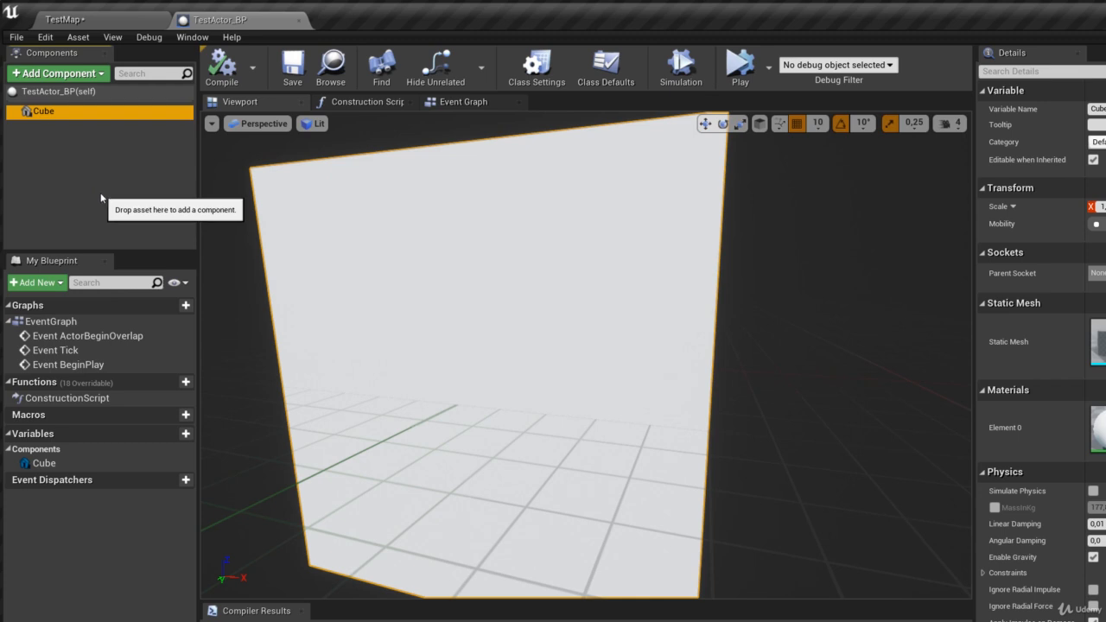
pyautogui.click(40, 75)
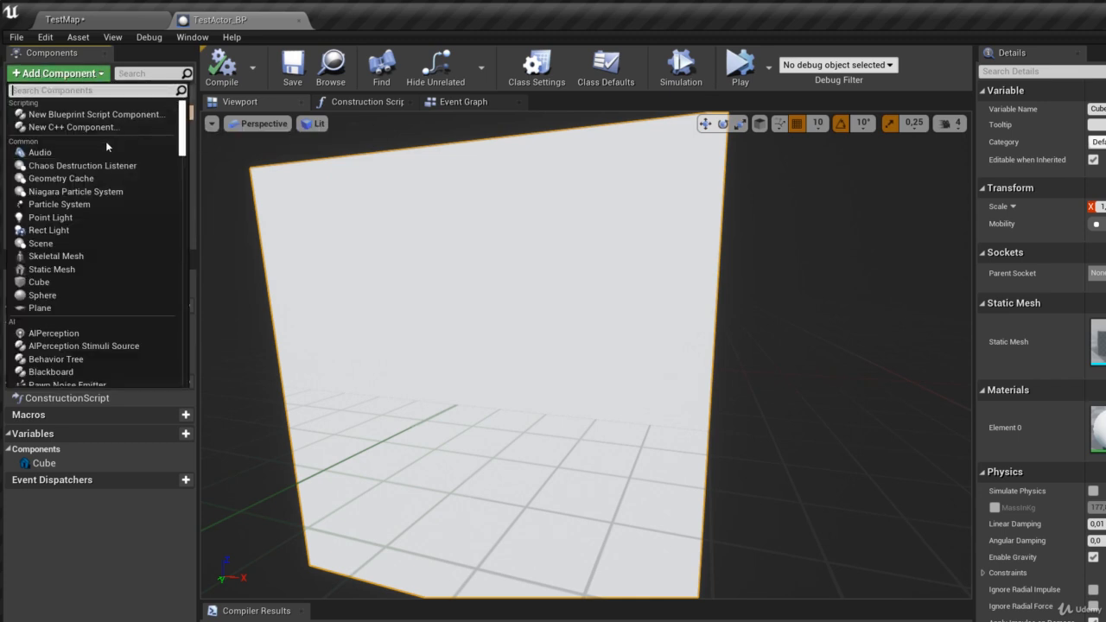
pyautogui.scroll(-8, 82, 265)
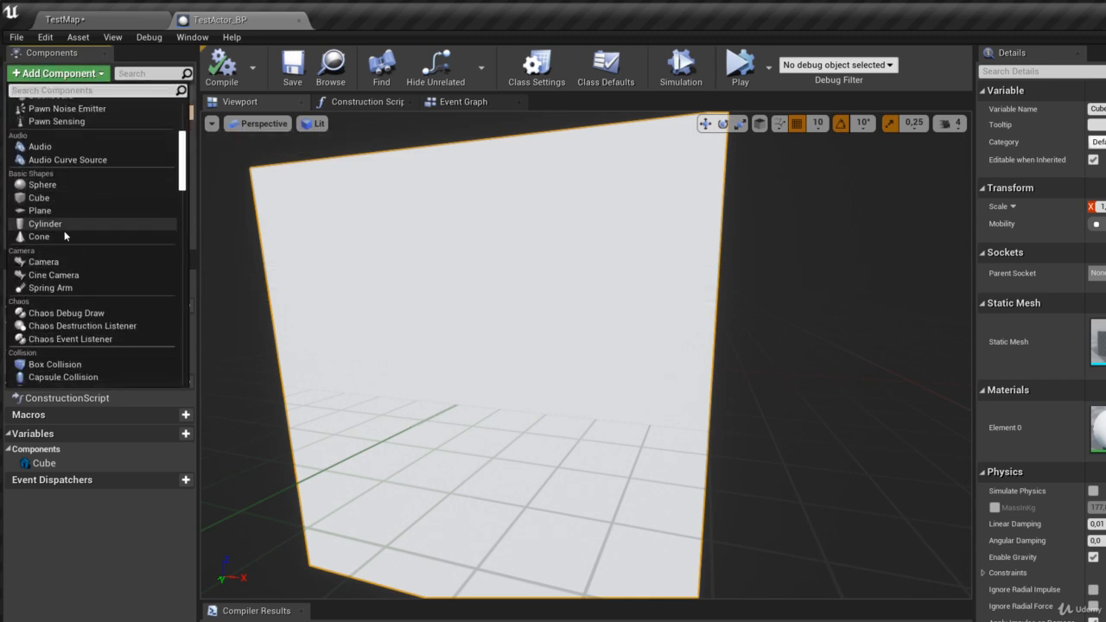
pyautogui.scroll(-1, 105, 285)
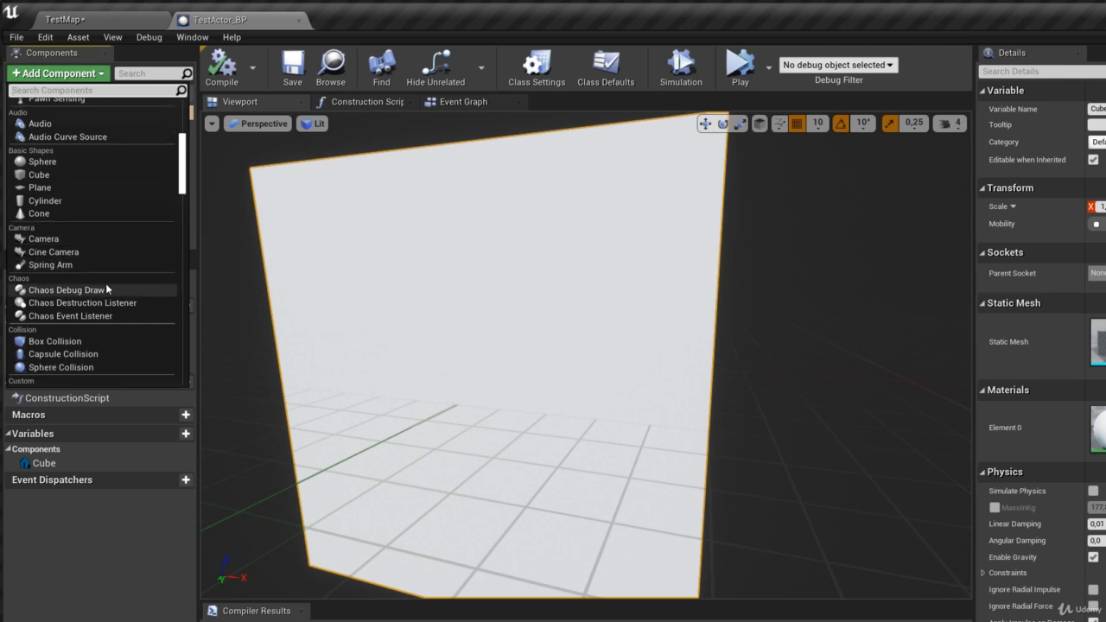
pyautogui.scroll(-6, 102, 269)
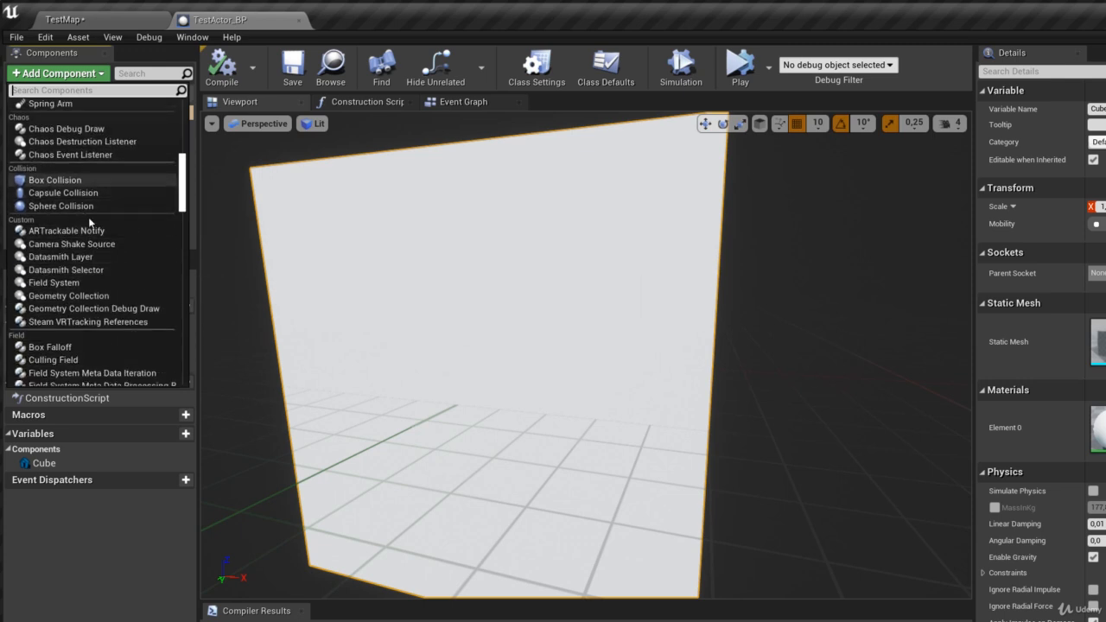
pyautogui.scroll(-15, 102, 284)
pyautogui.scroll(-2, 104, 283)
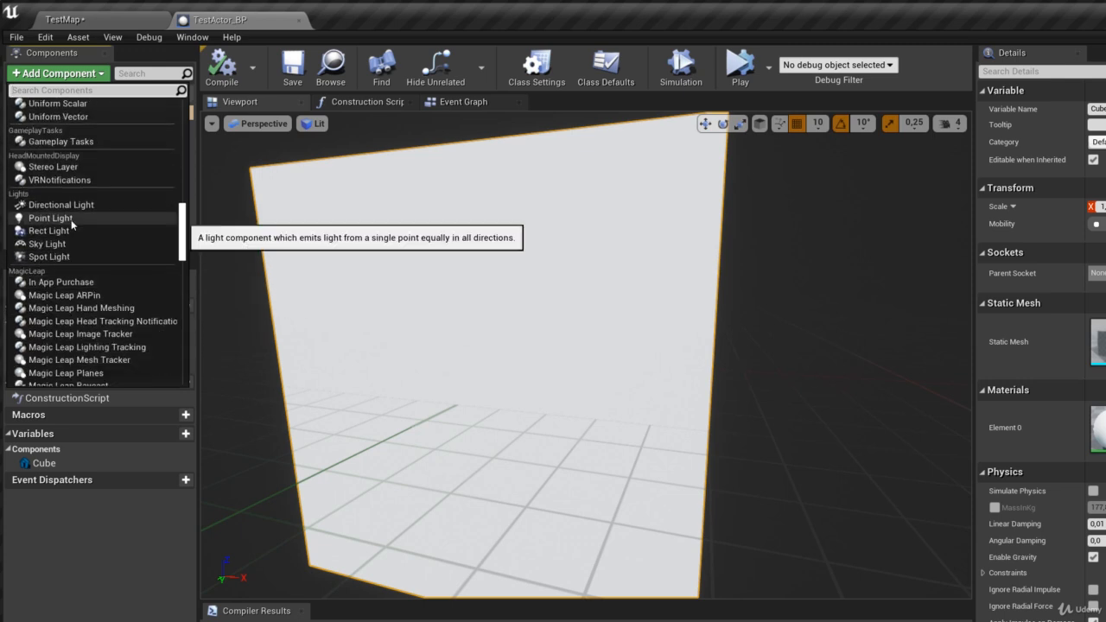
pyautogui.click(71, 220)
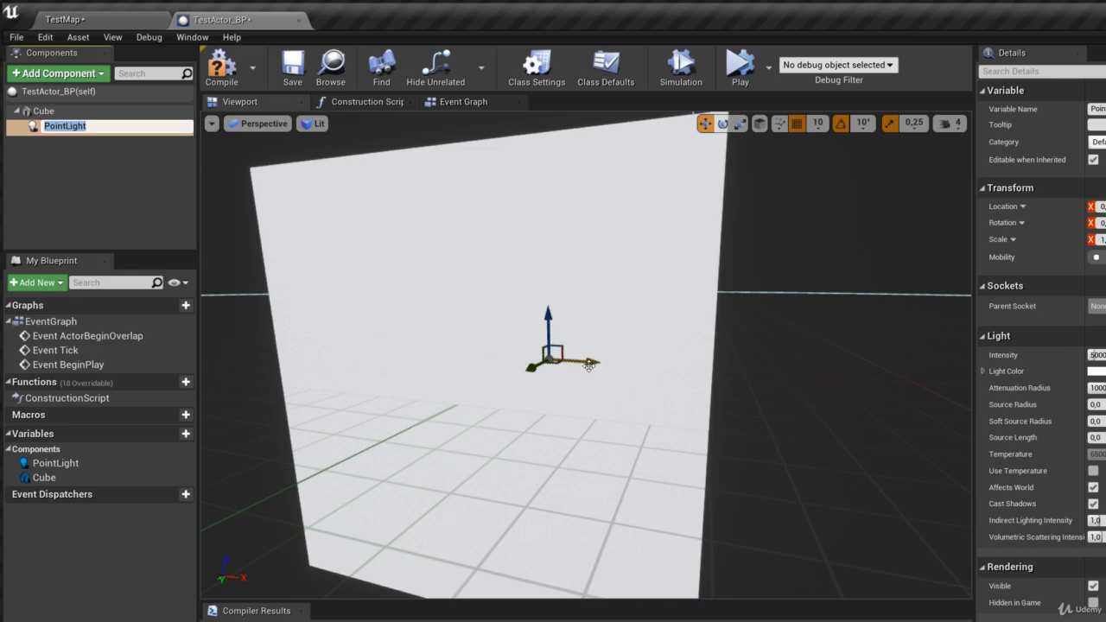
# Move the PointLight component straight up above the cube to Z 150
pyautogui.moveTo(732, 328)
pyautogui.mouseDown(button='right')
pyautogui.moveTo(765, 358)
pyautogui.moveTo(733, 329)
pyautogui.moveTo(735, 352)
pyautogui.moveTo(760, 381)
pyautogui.moveTo(734, 346)
pyautogui.mouseUp(button='right')
pyautogui.press('s')
pyautogui.press('w')
pyautogui.press('s')
pyautogui.press('d')
pyautogui.click(61, 125)
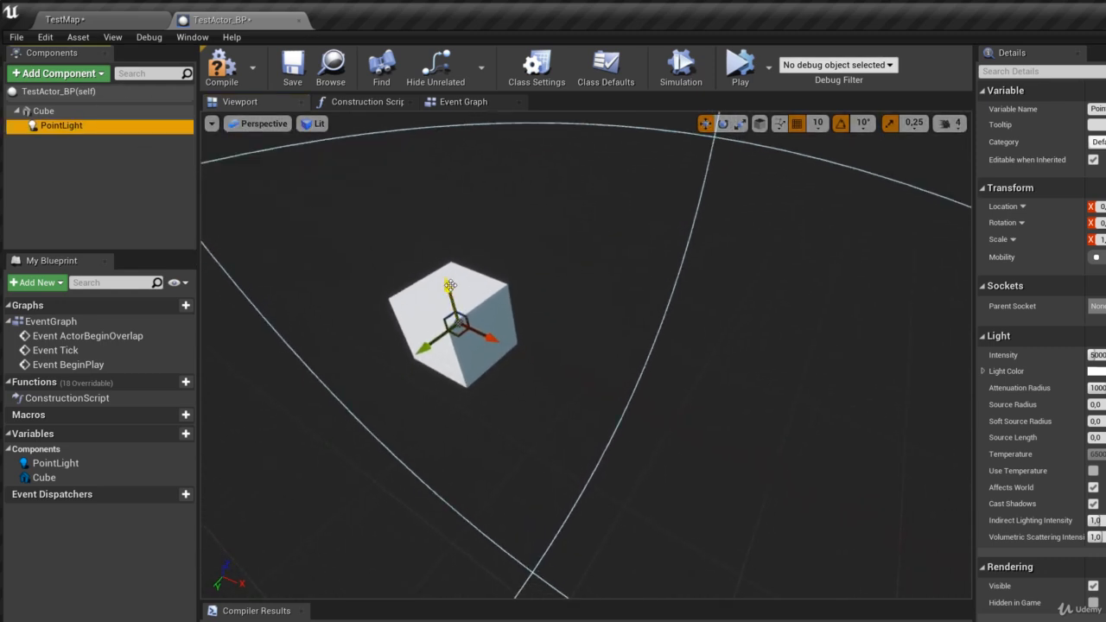
pyautogui.moveTo(450, 286); pyautogui.dragTo(395, 148)
pyautogui.moveTo(536, 279); pyautogui.dragTo(519, 287, button='right')
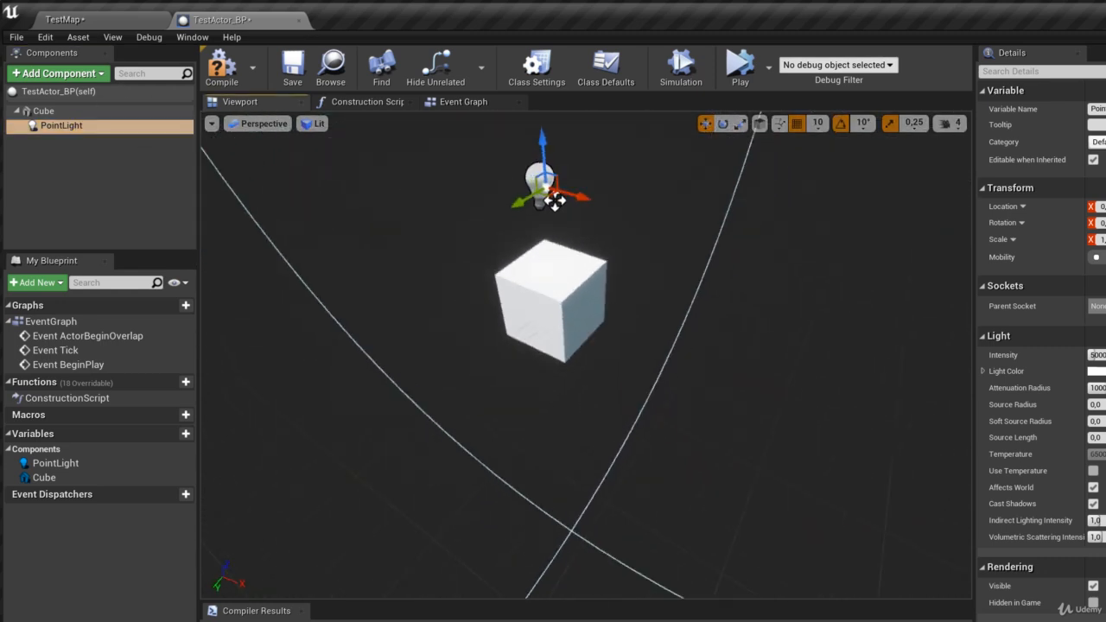
pyautogui.press('a')
pyautogui.moveTo(553, 333)
pyautogui.mouseDown(button='right')
pyautogui.moveTo(579, 316)
pyautogui.moveTo(567, 323)
pyautogui.mouseUp(button='right')
pyautogui.press('d')
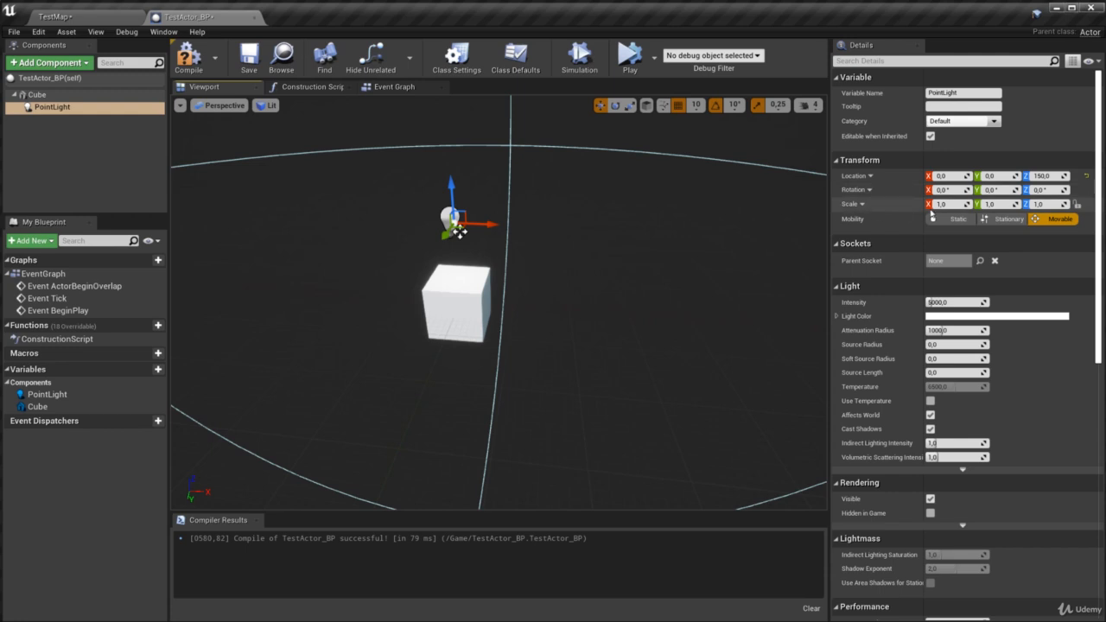
# Set the PointLight's light color to blue, about hex sRGB 6676FFFF
pyautogui.click(955, 319)
pyautogui.click(734, 354)
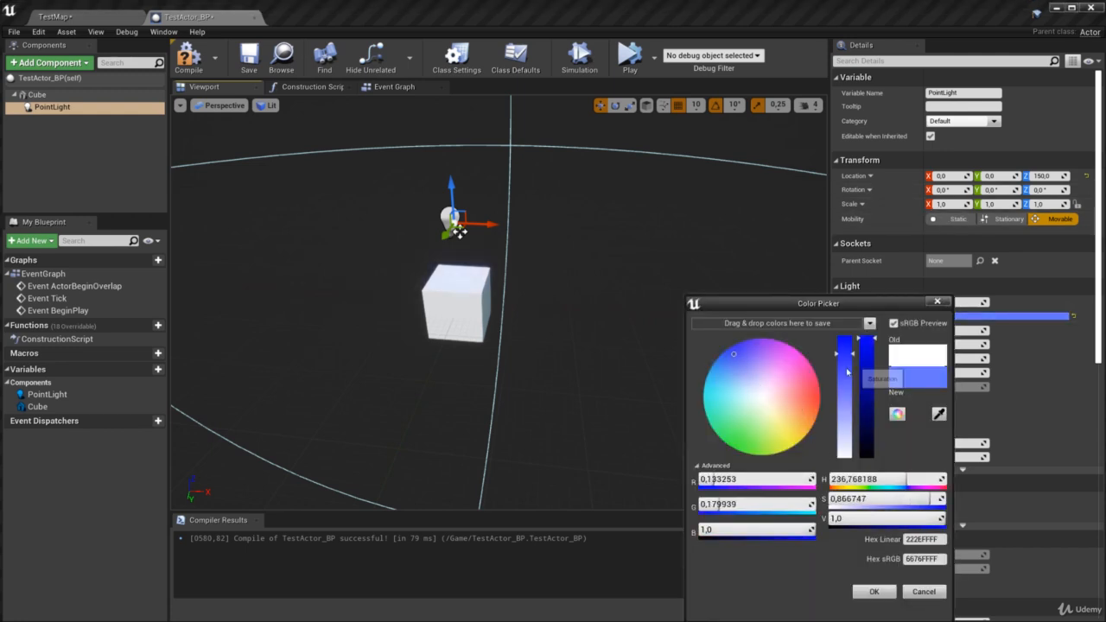
pyautogui.click(875, 591)
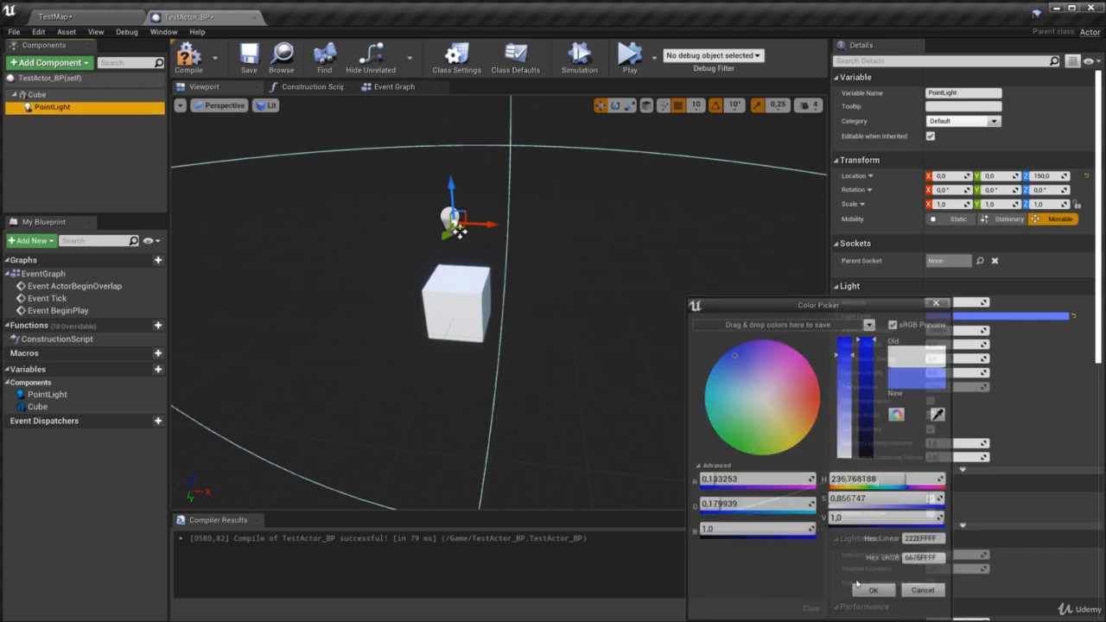
# Open the PointLight component's name for renaming, keep it as PointLight, and compile the Blueprint
pyautogui.rightClick(65, 109)
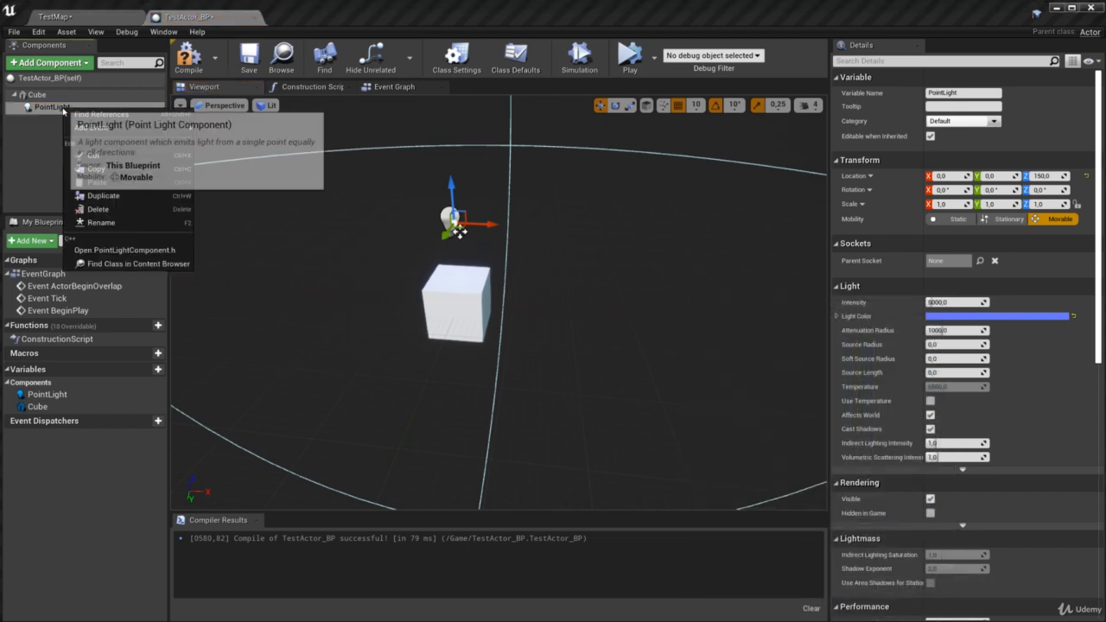
pyautogui.click(105, 226)
pyautogui.click(51, 144)
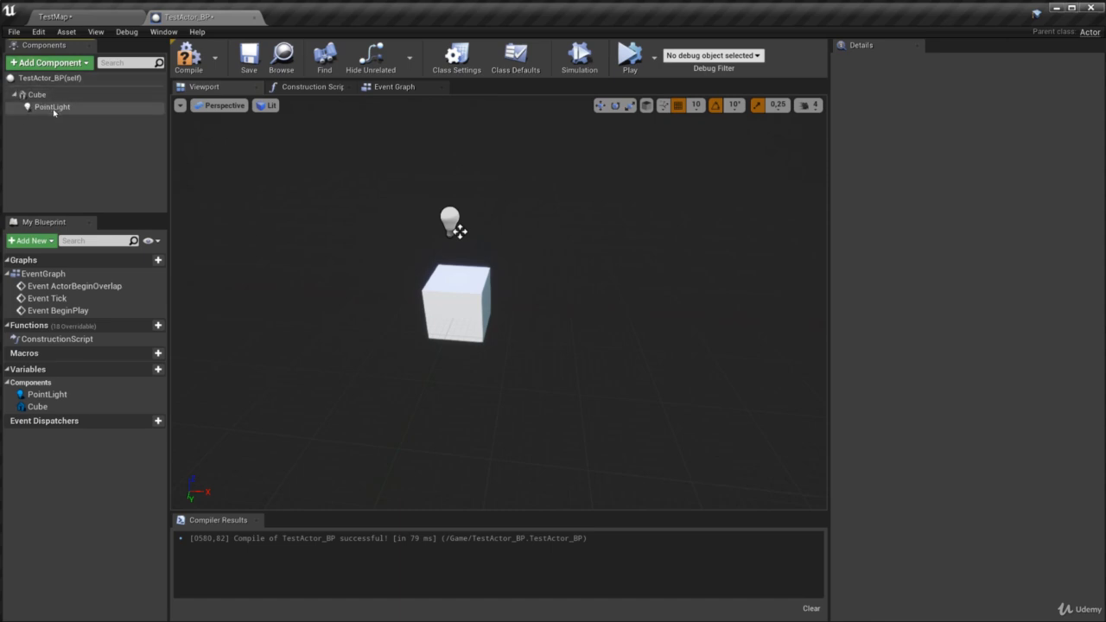
pyautogui.click(183, 62)
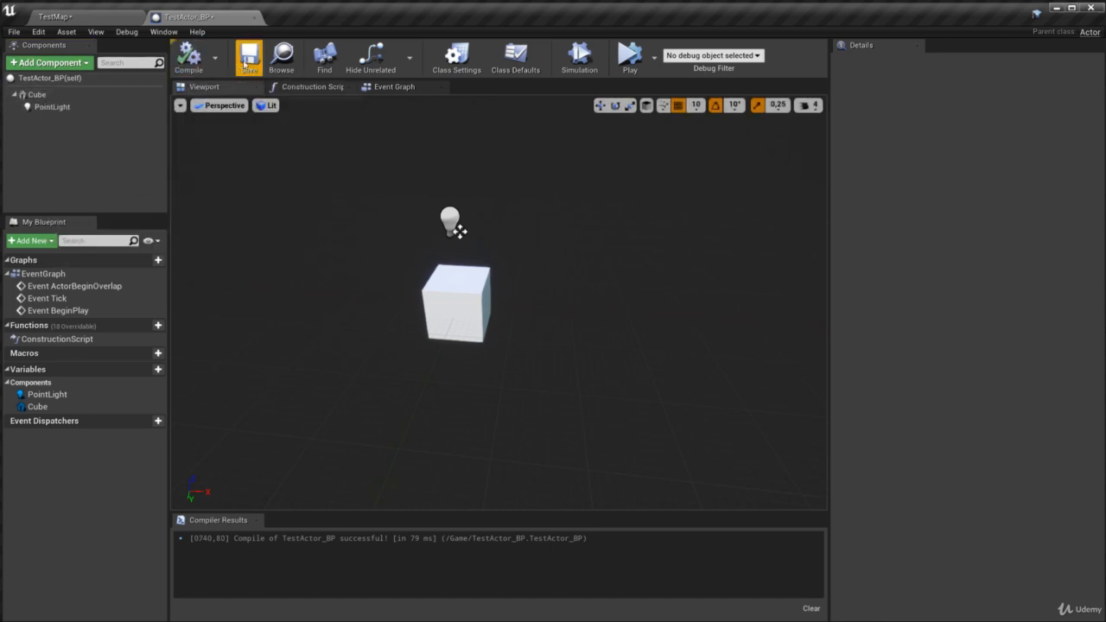
# Return to TestMap and move the placed TestActor_BP cube across the floor to X -310, Y -20
pyautogui.click(72, 19)
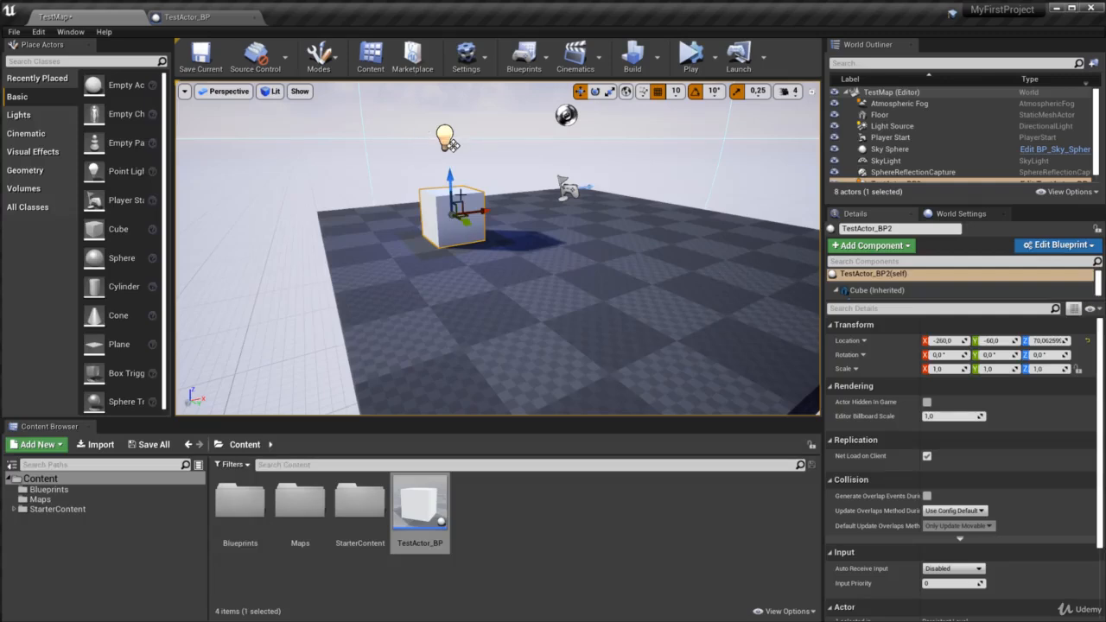
pyautogui.moveTo(484, 210); pyautogui.dragTo(448, 229)
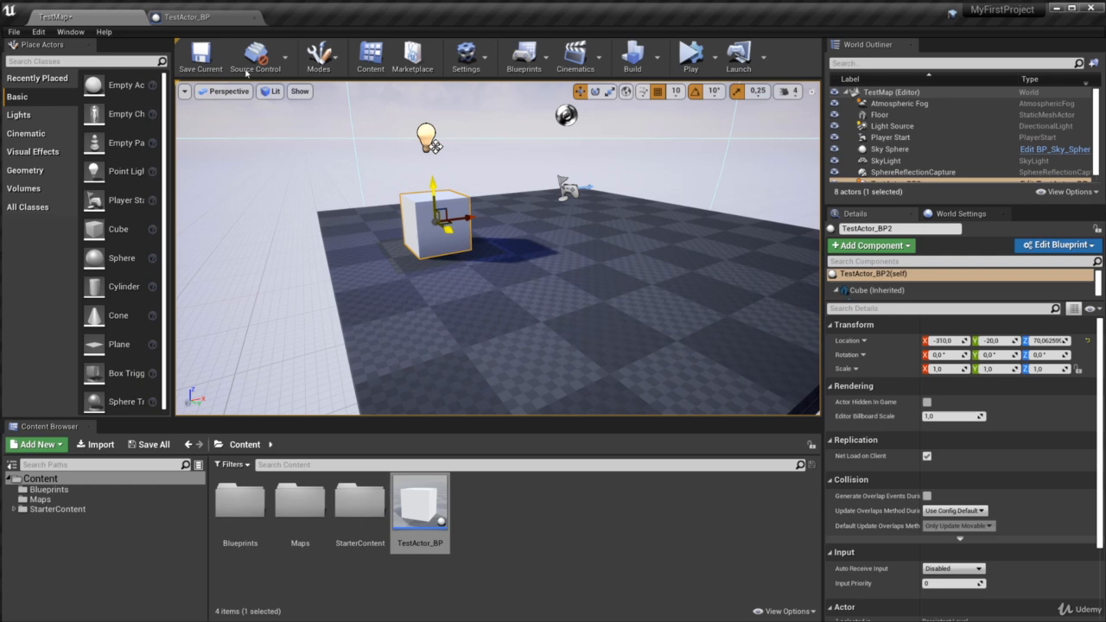
# Add a Rotating Movement component to TestActor_BP, keeping its default name
pyautogui.click(186, 16)
pyautogui.click(49, 62)
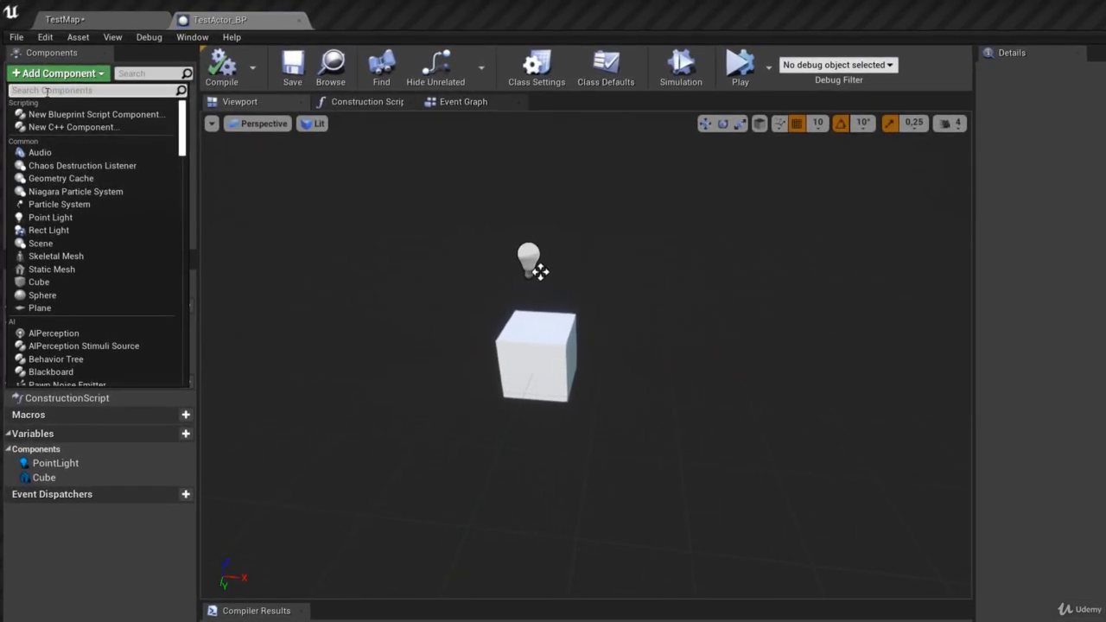
pyautogui.write('rota')
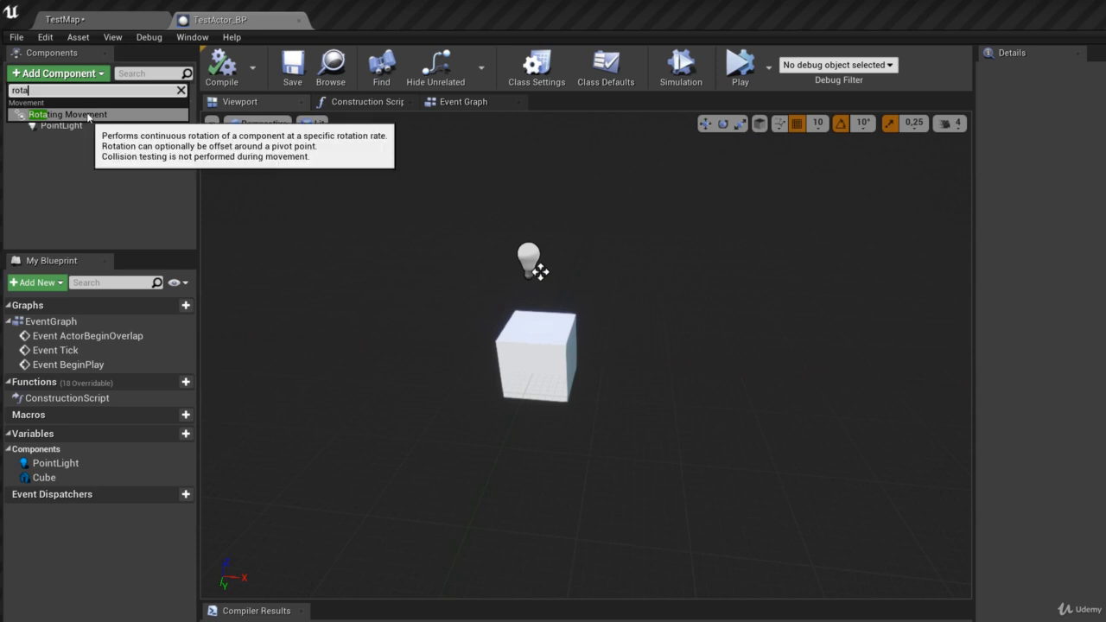
pyautogui.click(93, 115)
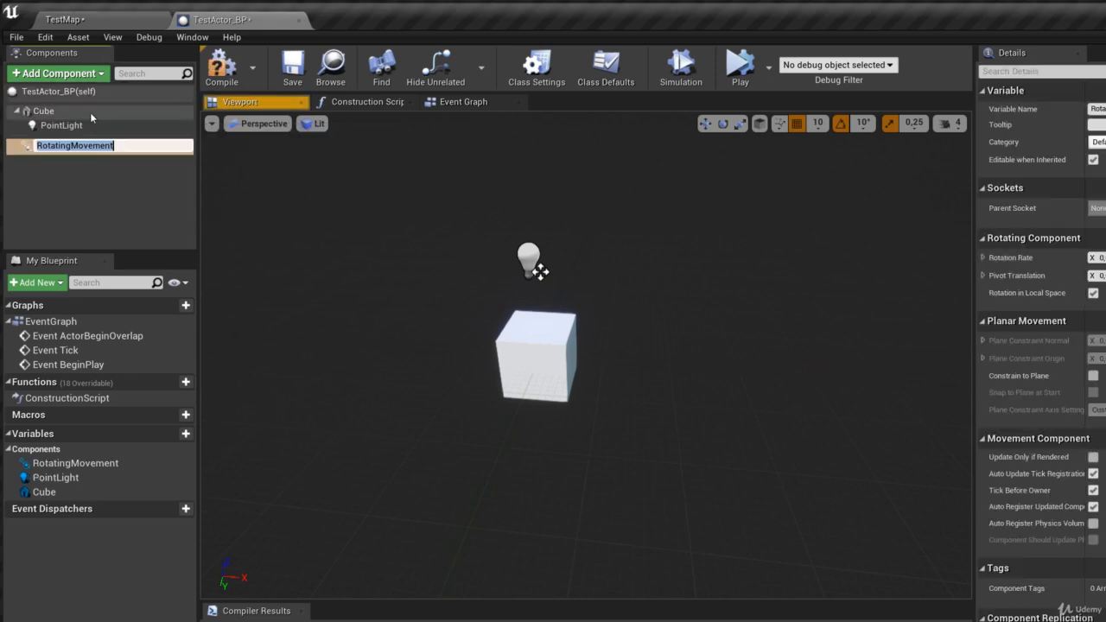
pyautogui.click(221, 69)
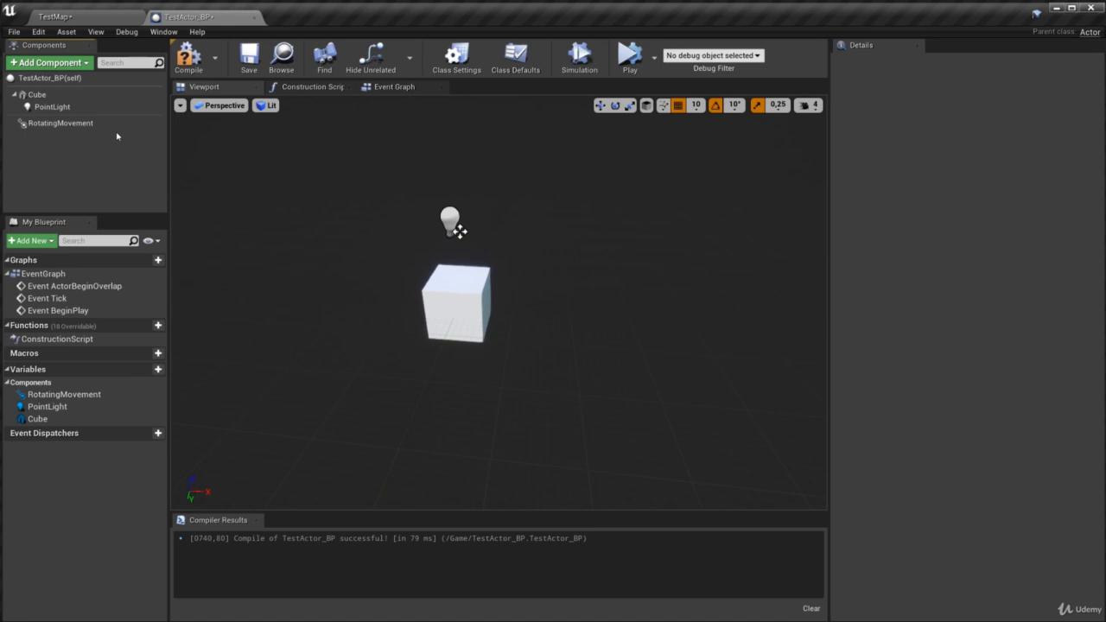
# Inspect the RotatingMovement component's settings and run a simulation of the Blueprint to preview the rotation
pyautogui.click(102, 124)
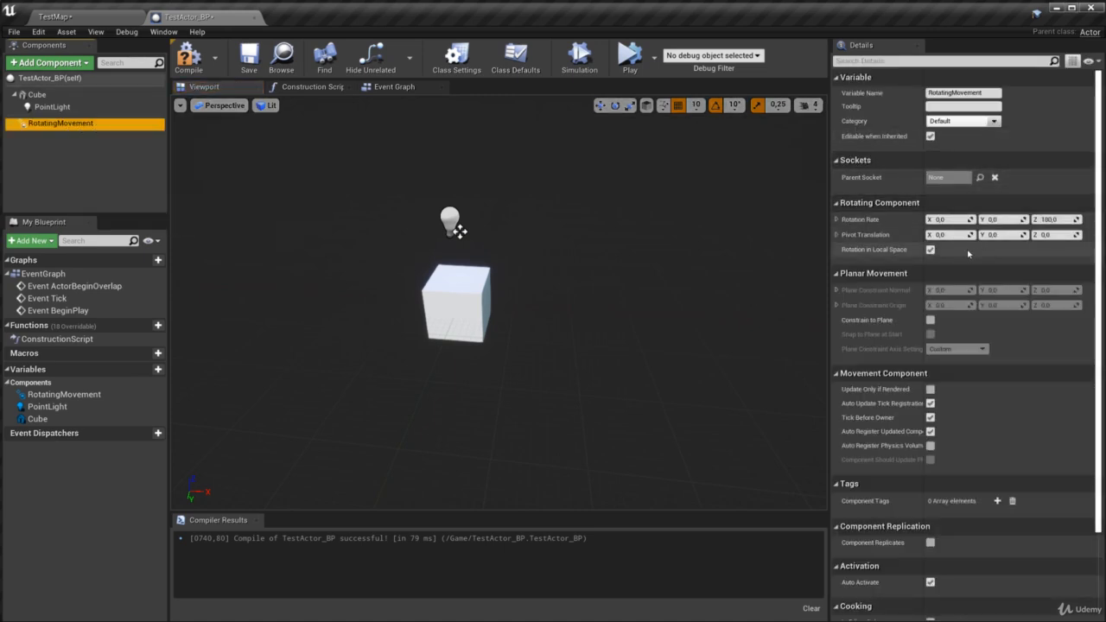
pyautogui.click(579, 57)
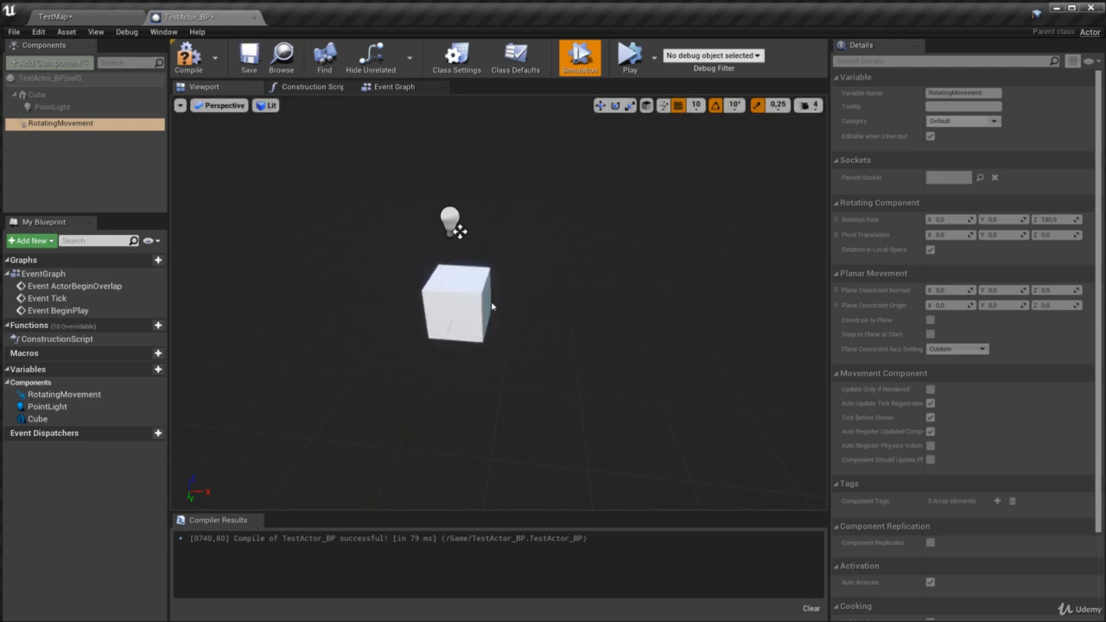
pyautogui.click(577, 62)
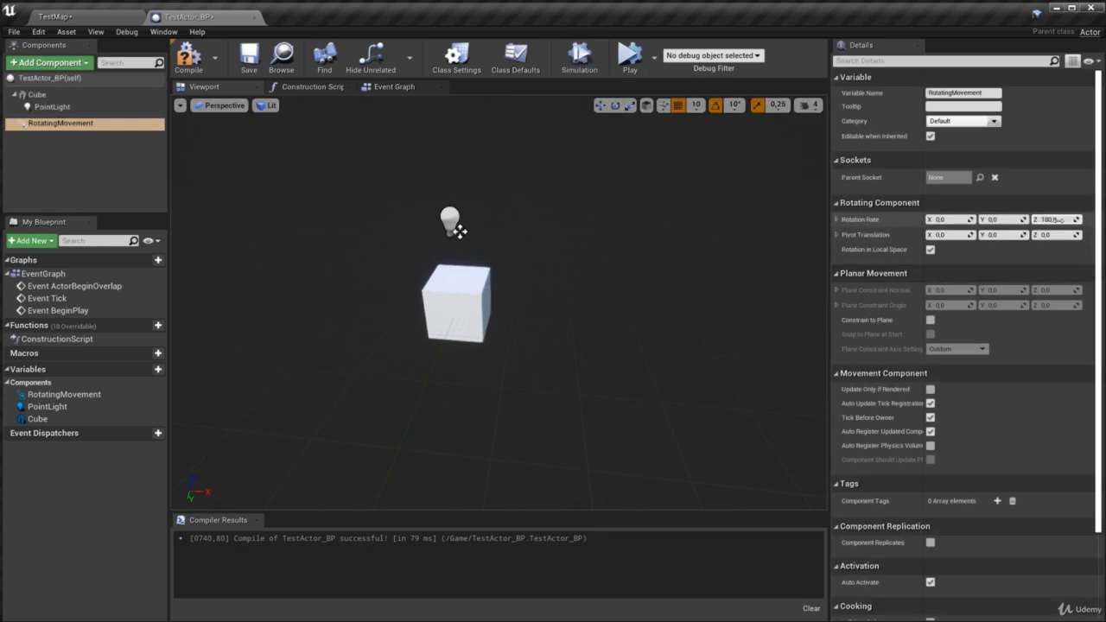
# Set the RotatingMovement component's Rotation Rate Z to 90 and preview it in a simulation
pyautogui.click(1059, 220)
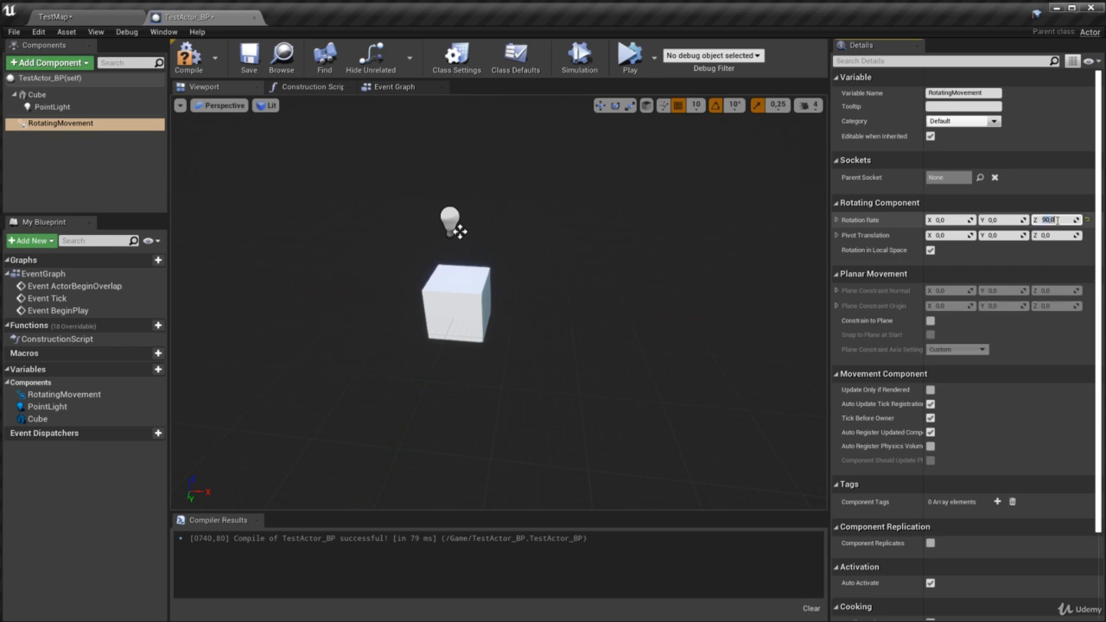
pyautogui.click(579, 57)
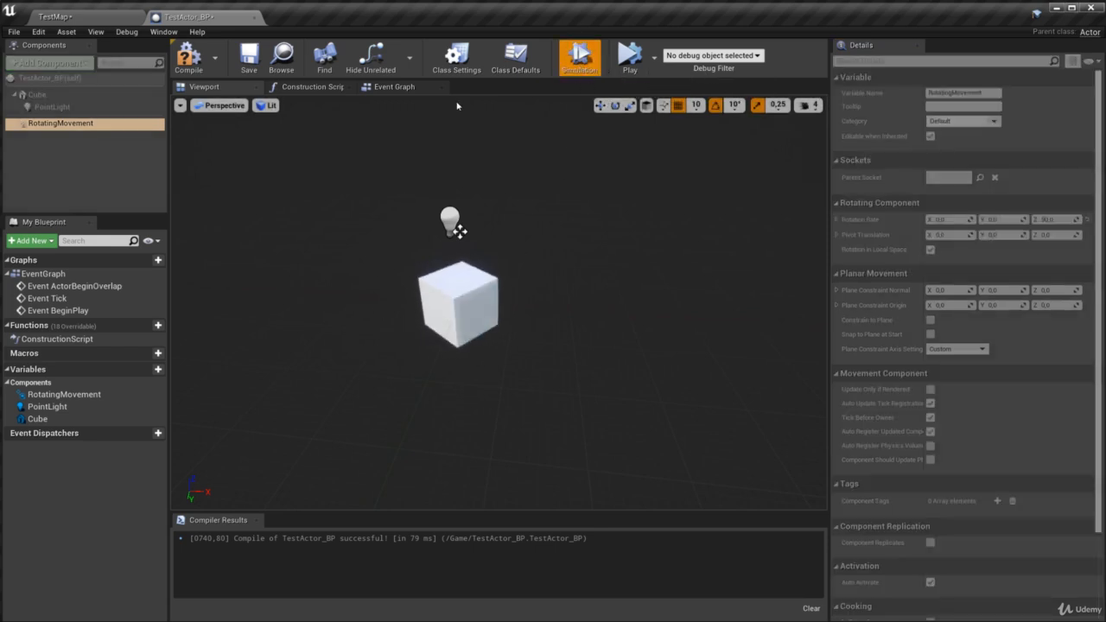
pyautogui.click(578, 57)
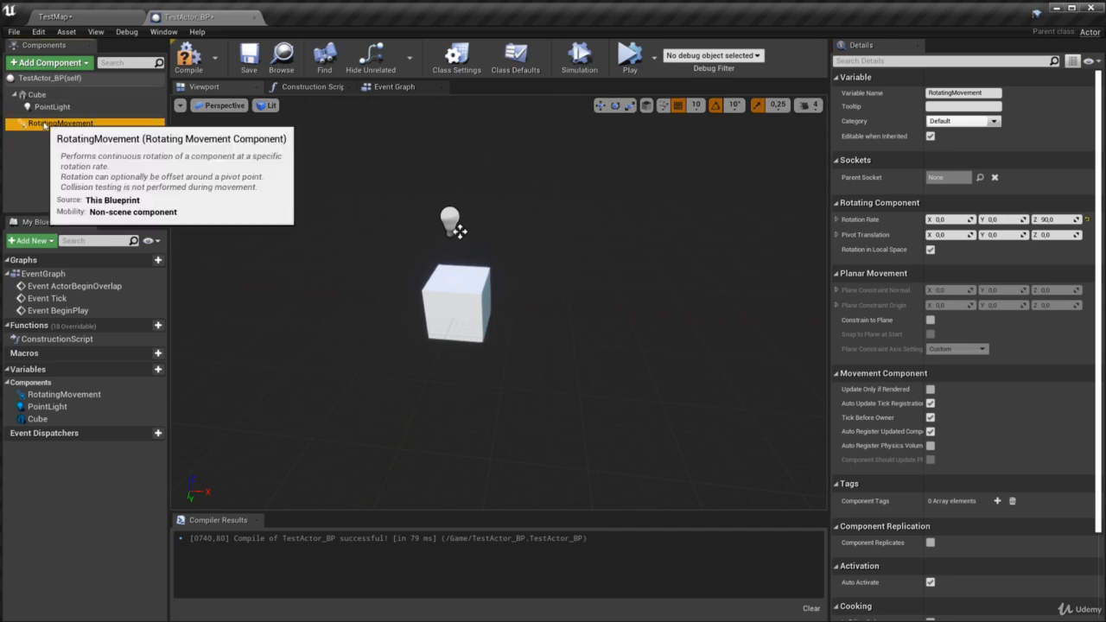
# Compile TestActor_BP, play TestMap to test the rotating actor, and stop the session
pyautogui.moveTo(43, 125)
pyautogui.mouseDown()
pyautogui.moveTo(56, 162)
pyautogui.moveTo(49, 99)
pyautogui.moveTo(47, 143)
pyautogui.moveTo(38, 94)
pyautogui.moveTo(41, 130)
pyautogui.mouseUp()
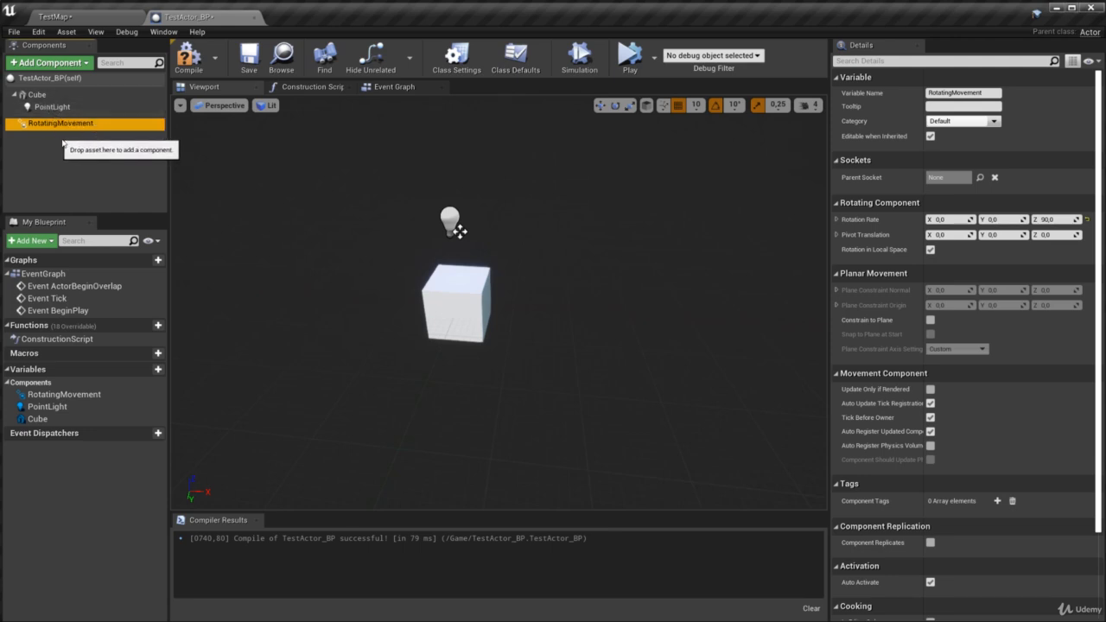
pyautogui.click(65, 173)
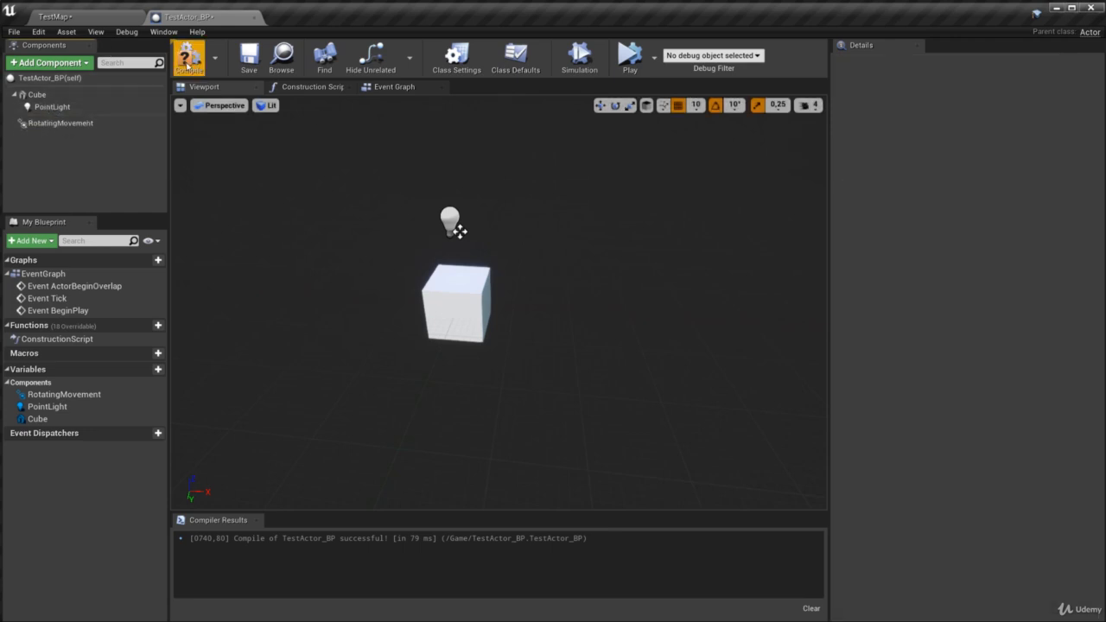
pyautogui.click(186, 65)
pyautogui.click(97, 18)
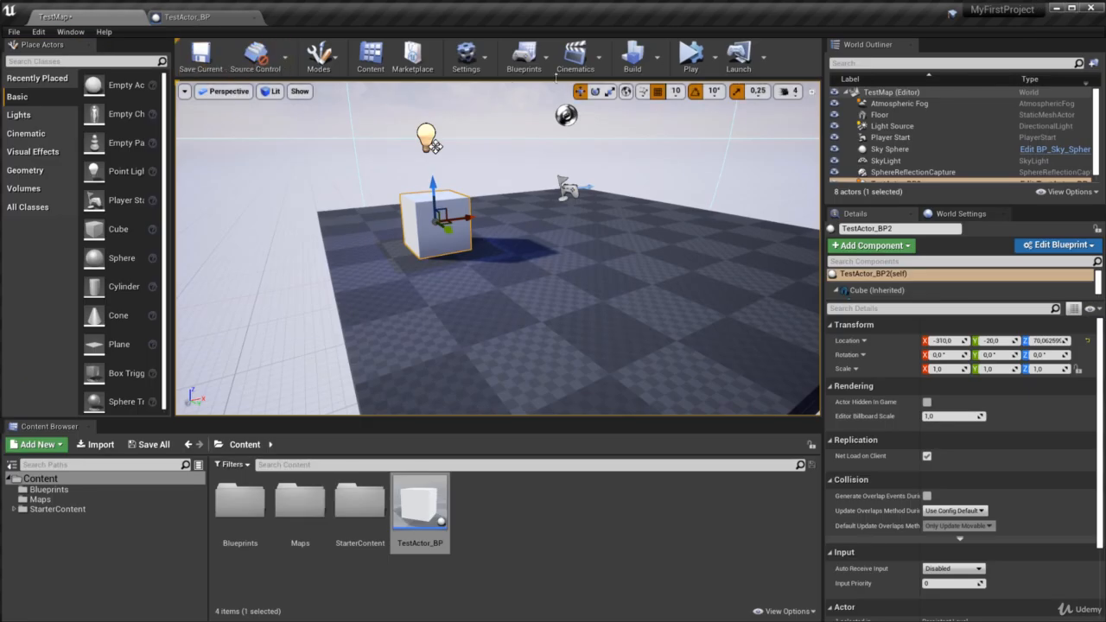
pyautogui.click(693, 60)
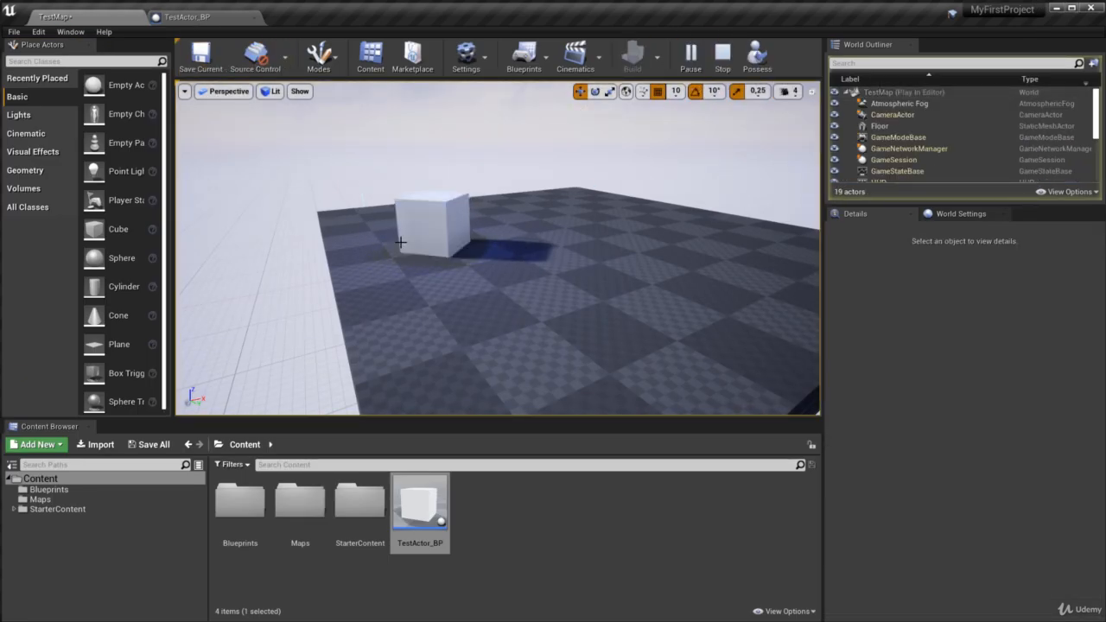
pyautogui.click(722, 59)
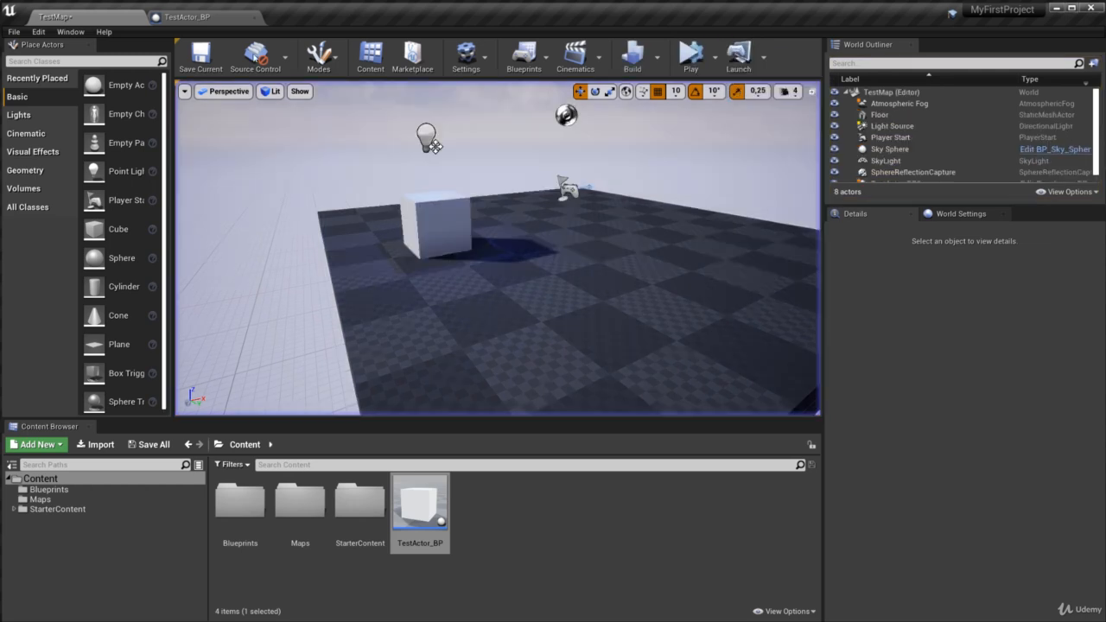
# Browse the components that can be added to TestActor_BP and search them for "par" without adding any
pyautogui.click(186, 17)
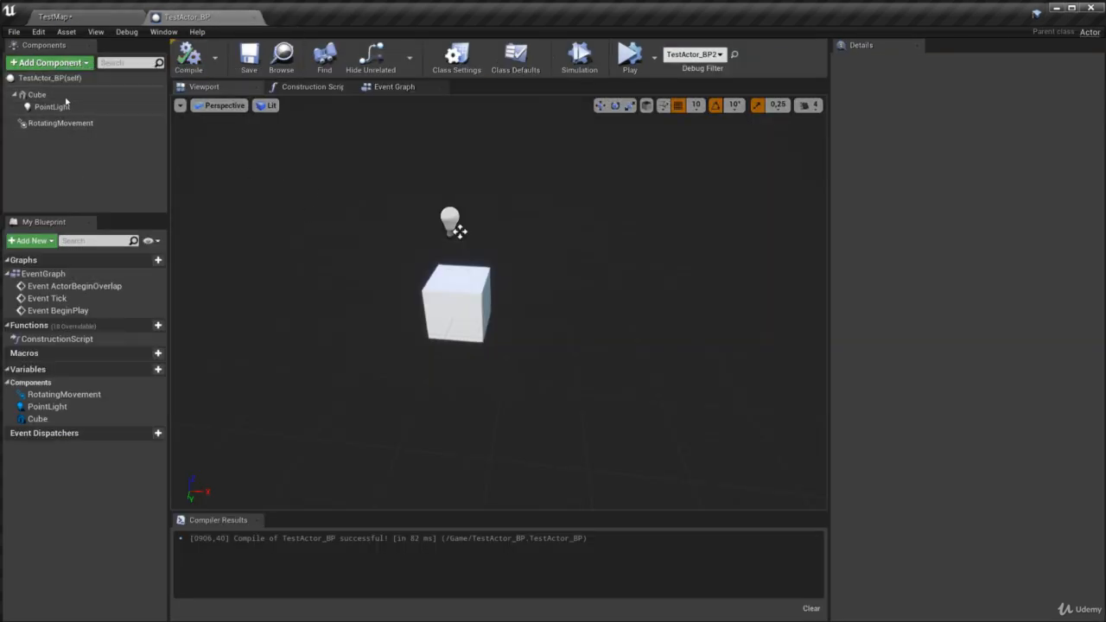
pyautogui.click(32, 65)
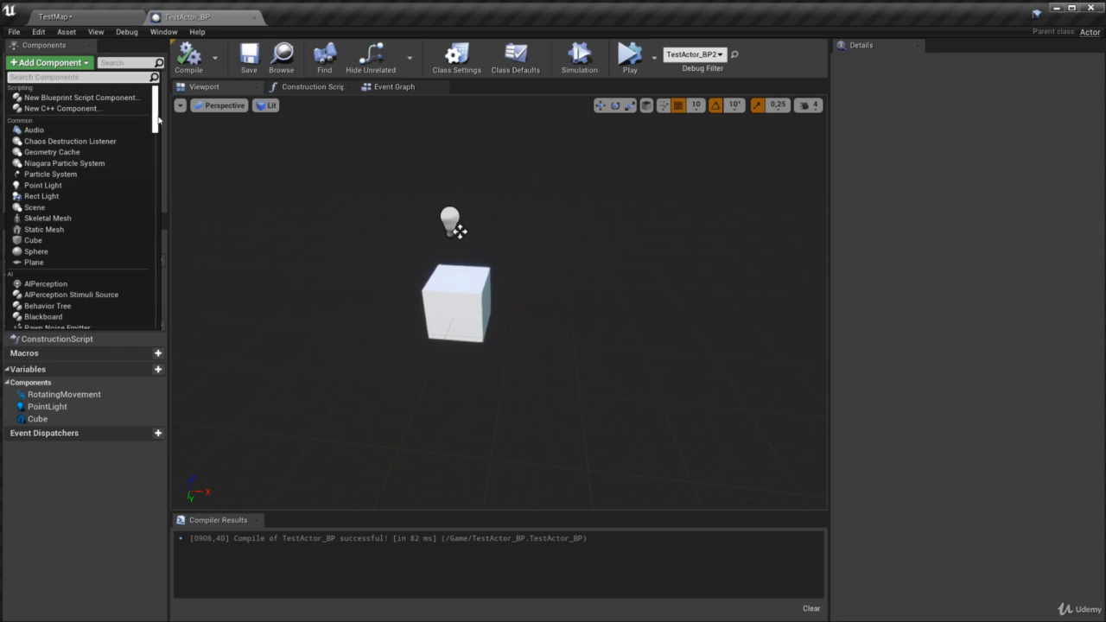
pyautogui.moveTo(159, 120)
pyautogui.mouseDown()
pyautogui.moveTo(158, 174)
pyautogui.moveTo(158, 130)
pyautogui.mouseUp()
pyautogui.click(50, 64)
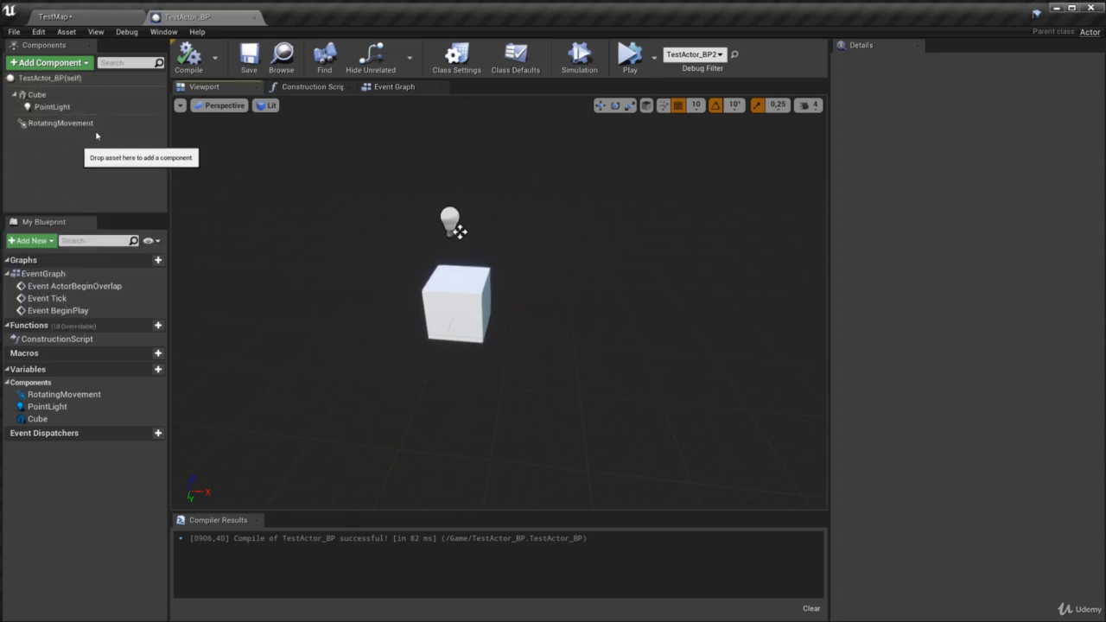
pyautogui.click(49, 63)
pyautogui.write('par')
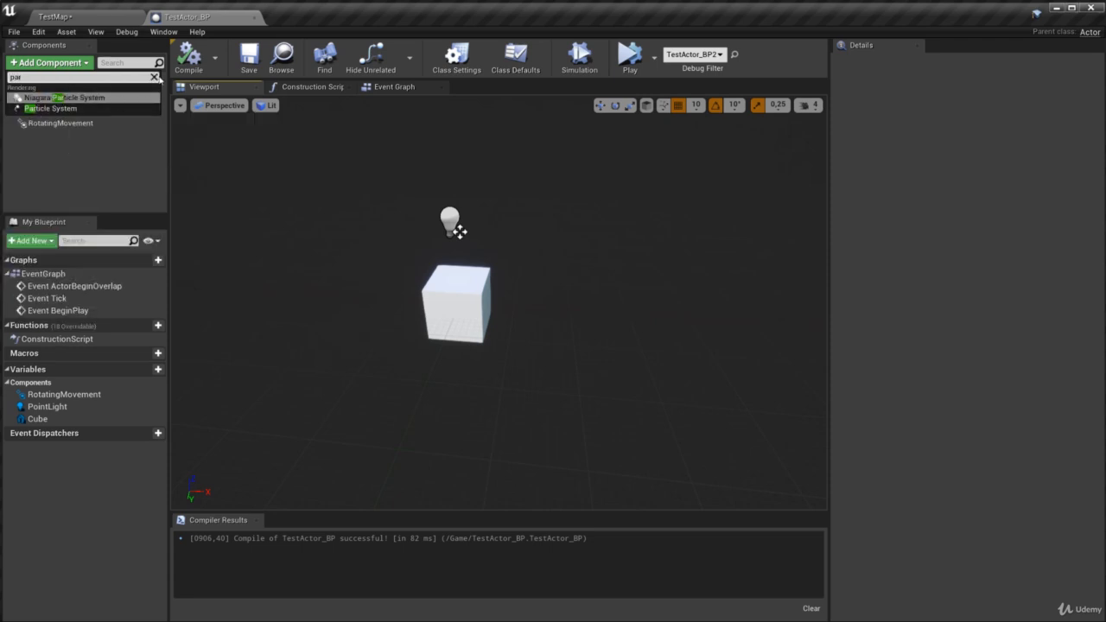
pyautogui.click(155, 77)
pyautogui.click(166, 166)
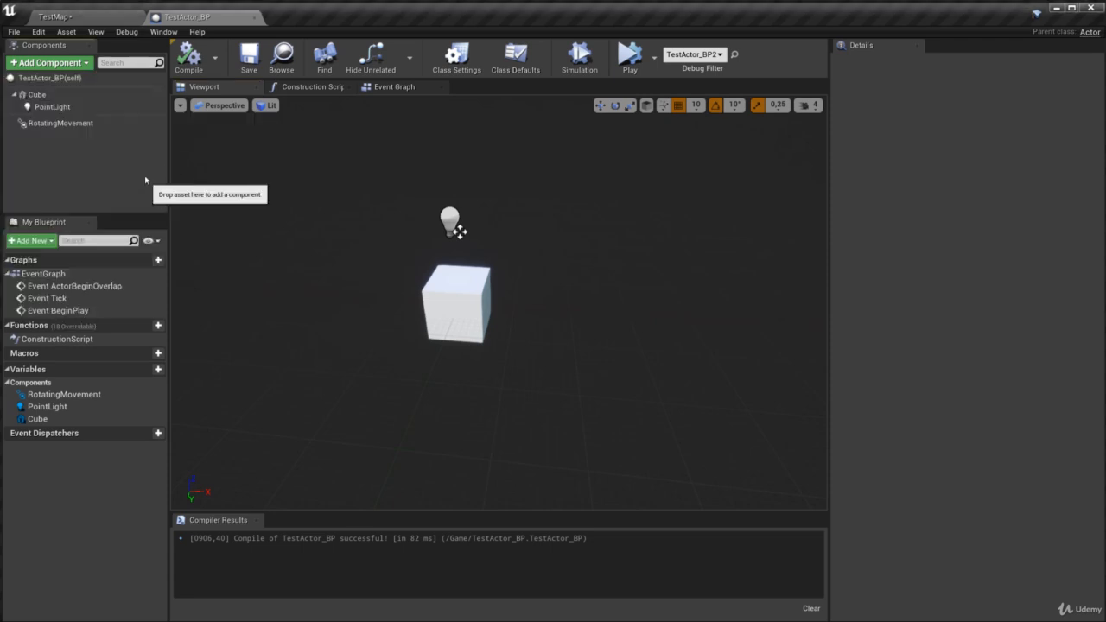
# Open TestActor_BP's Event Graph and look over its event nodes
pyautogui.click(394, 87)
pyautogui.moveTo(615, 367); pyautogui.dragTo(556, 318, button='right')
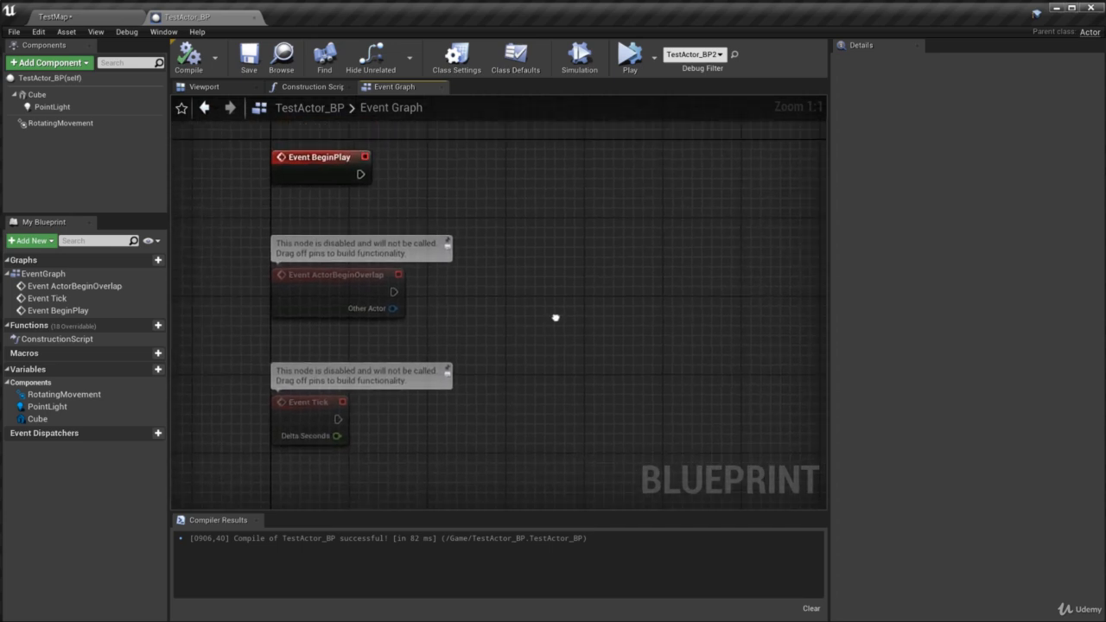